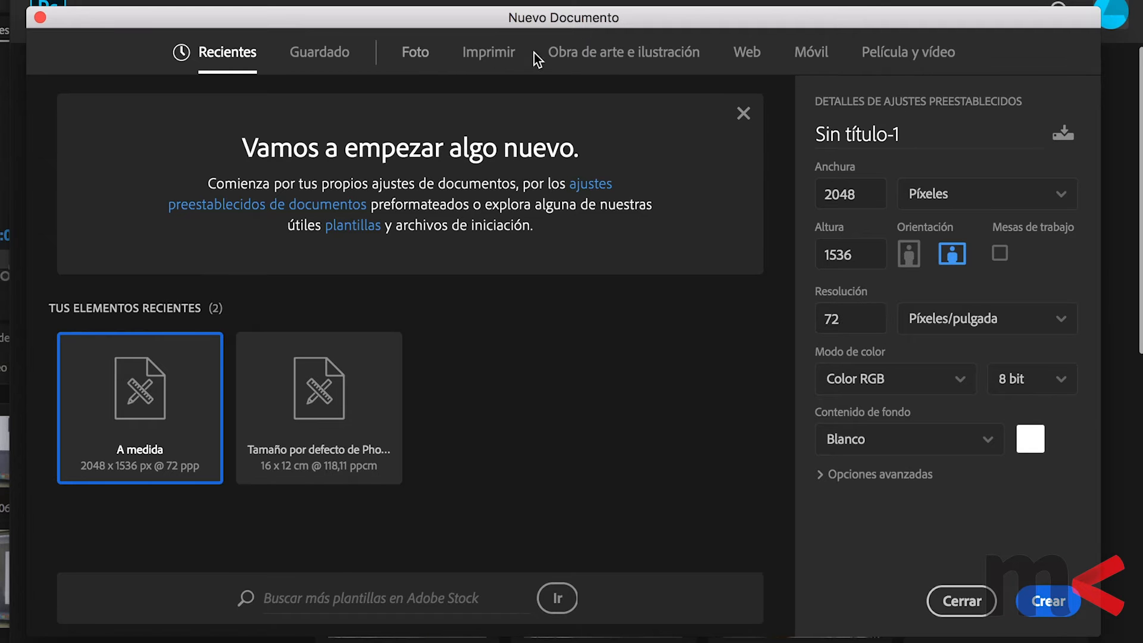
Switch the new document to the print presets and set its color mode to CMYK.
left_click(502, 63)
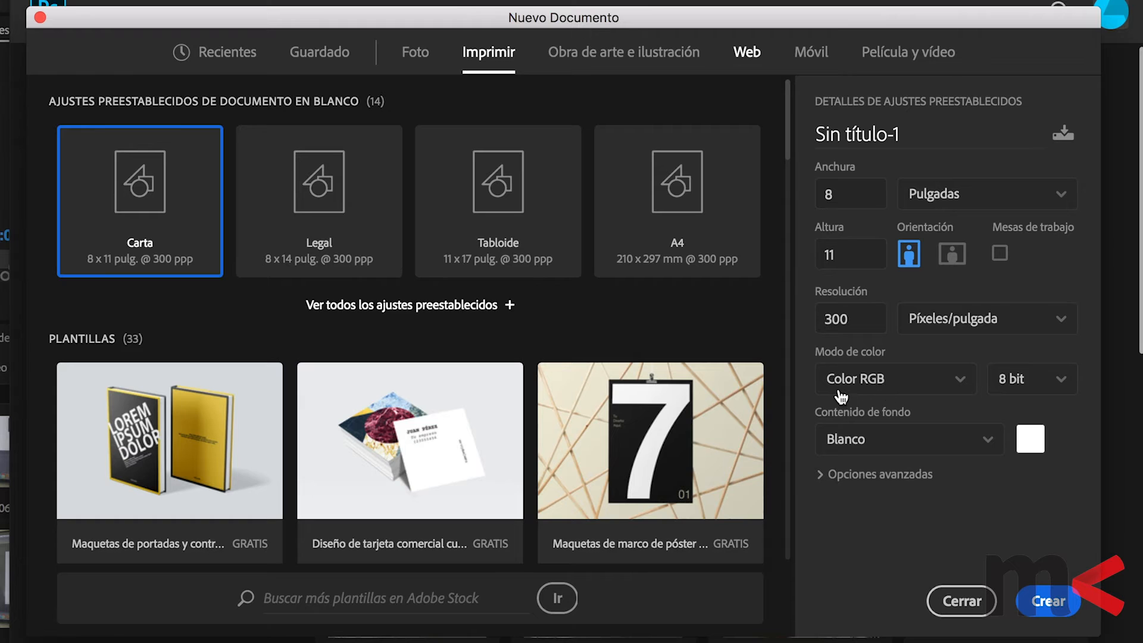
left_click(932, 392)
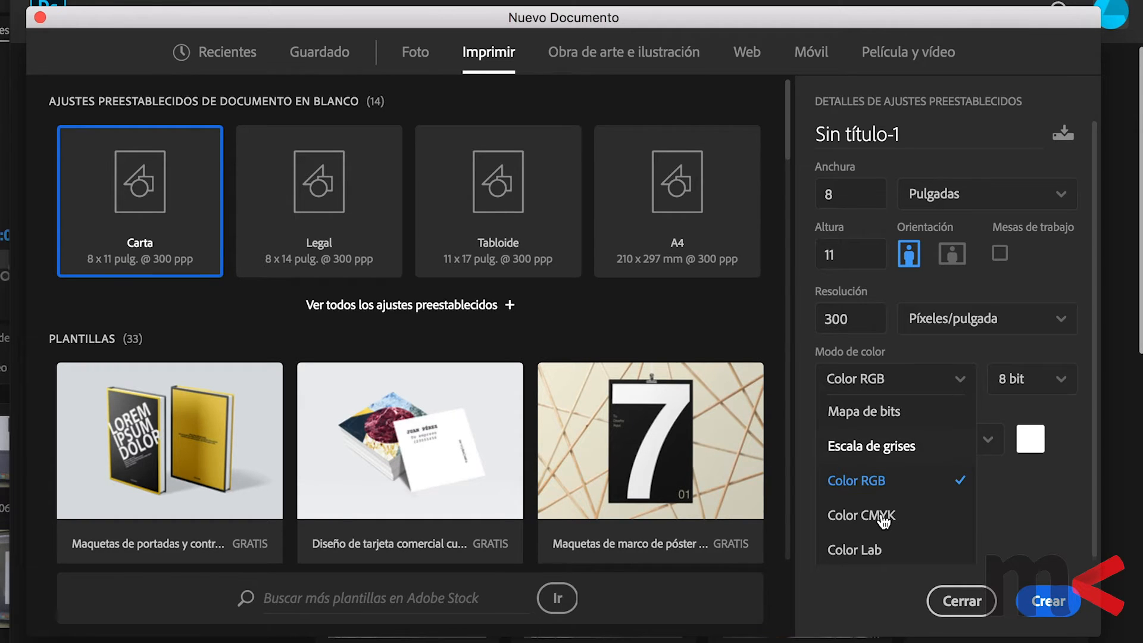
left_click(884, 518)
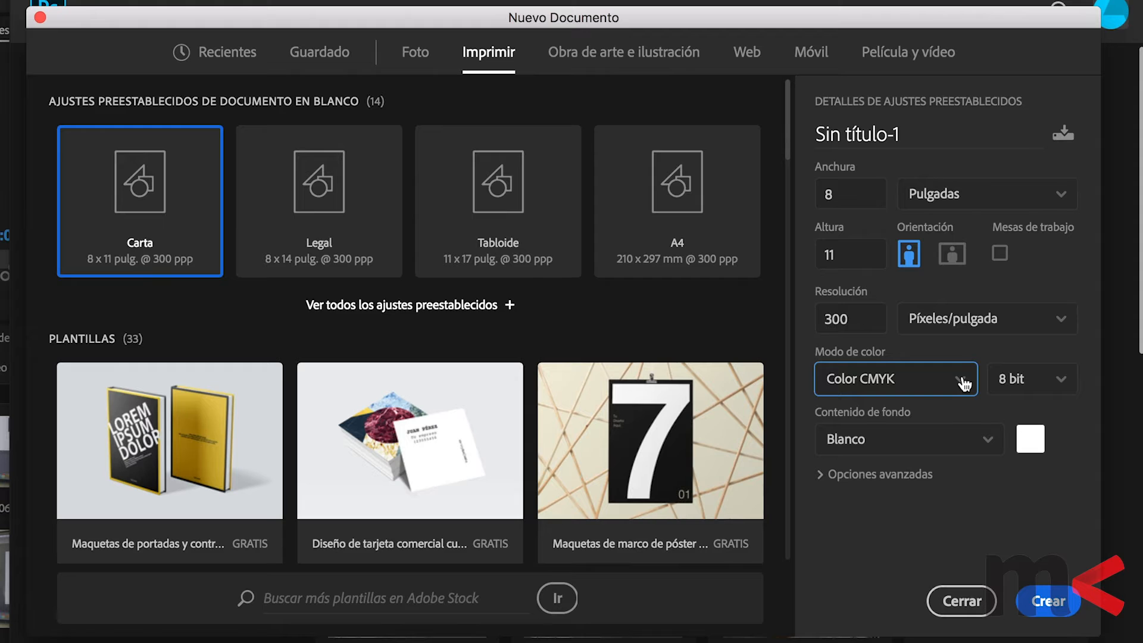
left_click(963, 381)
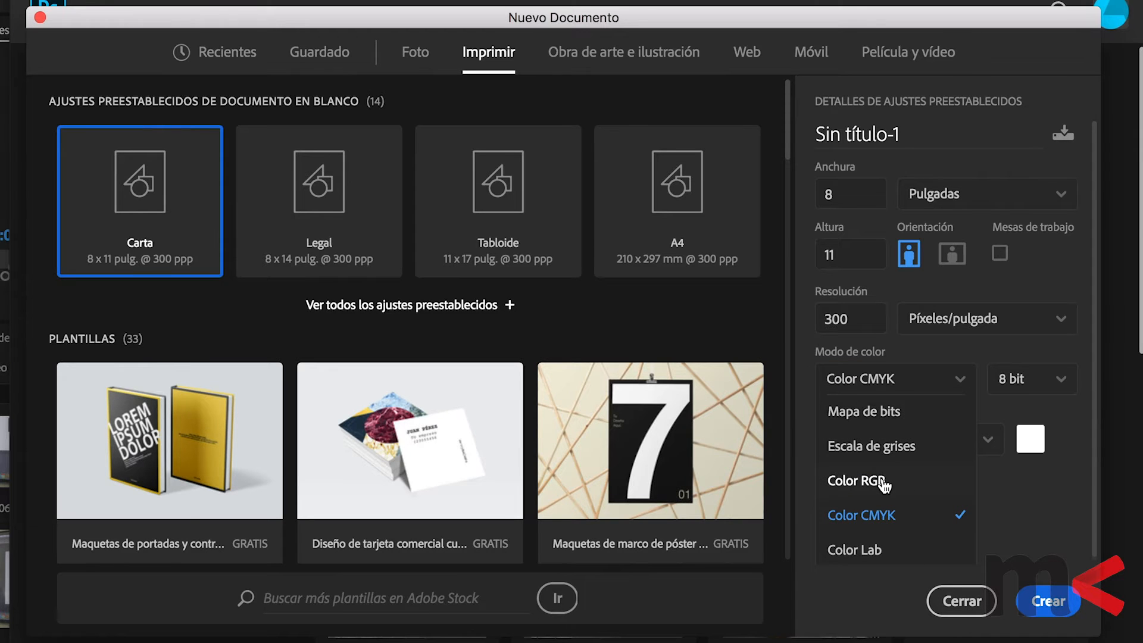
Create a 1200 × 854 px web document at 72 pixels per inch, in RGB with artboards and a white background.
left_click(749, 70)
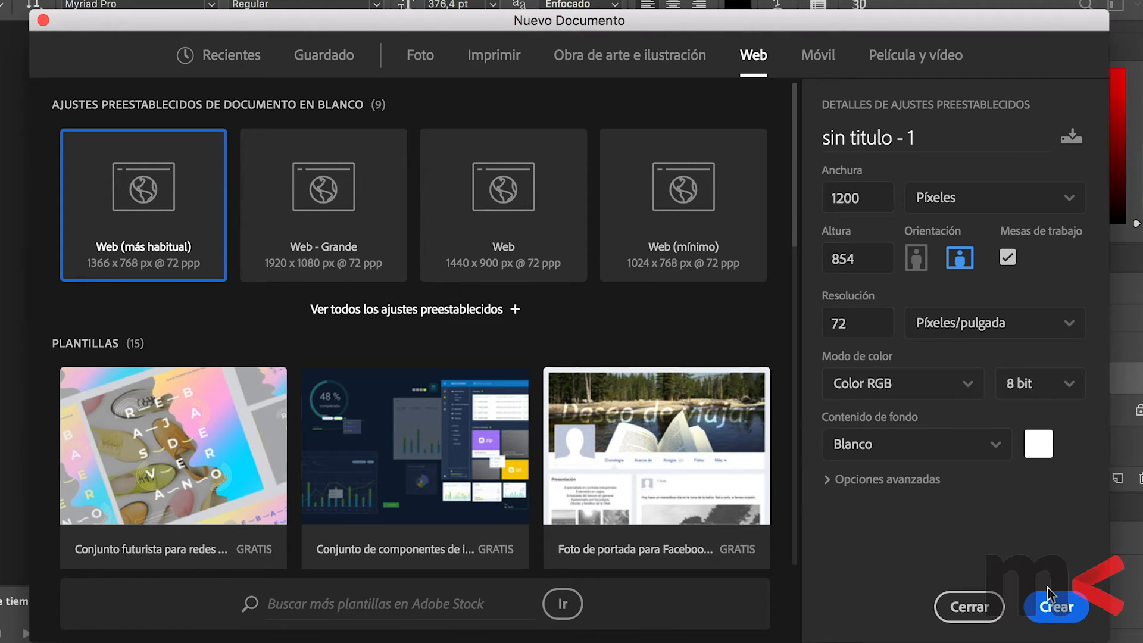
left_click(1049, 605)
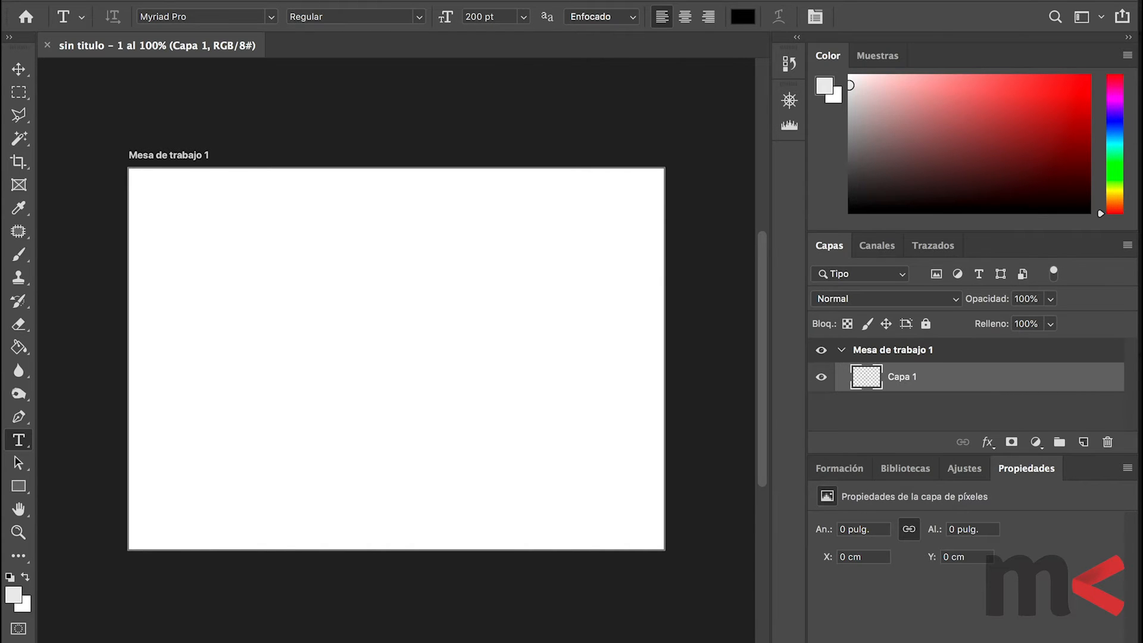
Show the Navigator panel placed after Histogram in its group, and expand the collapsed panel column.
left_click(639, 1)
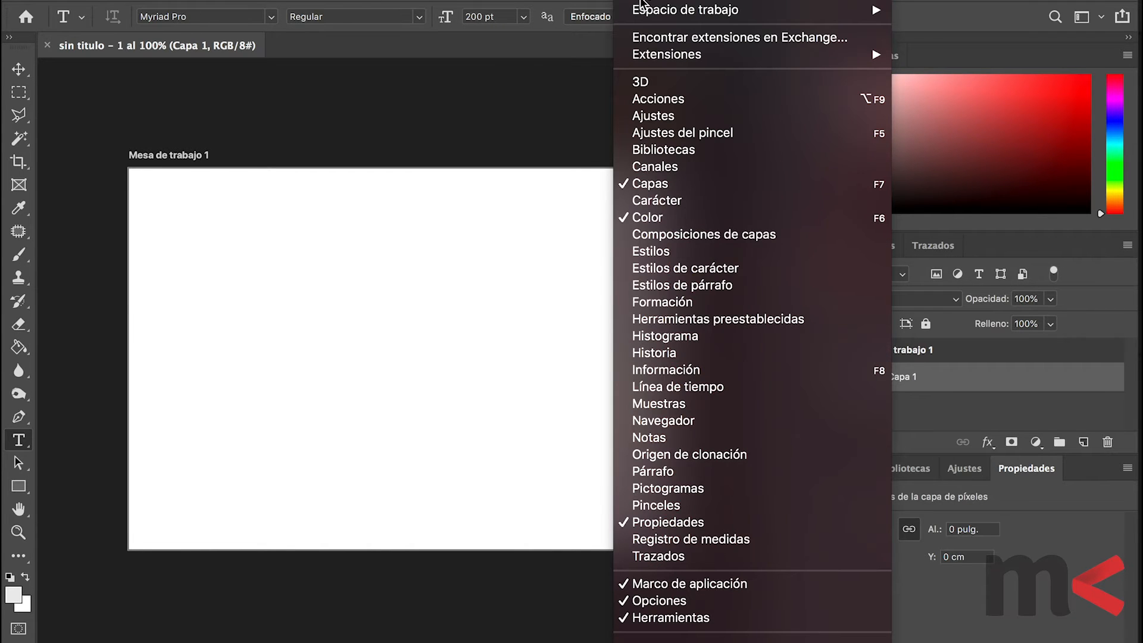
left_click(667, 422)
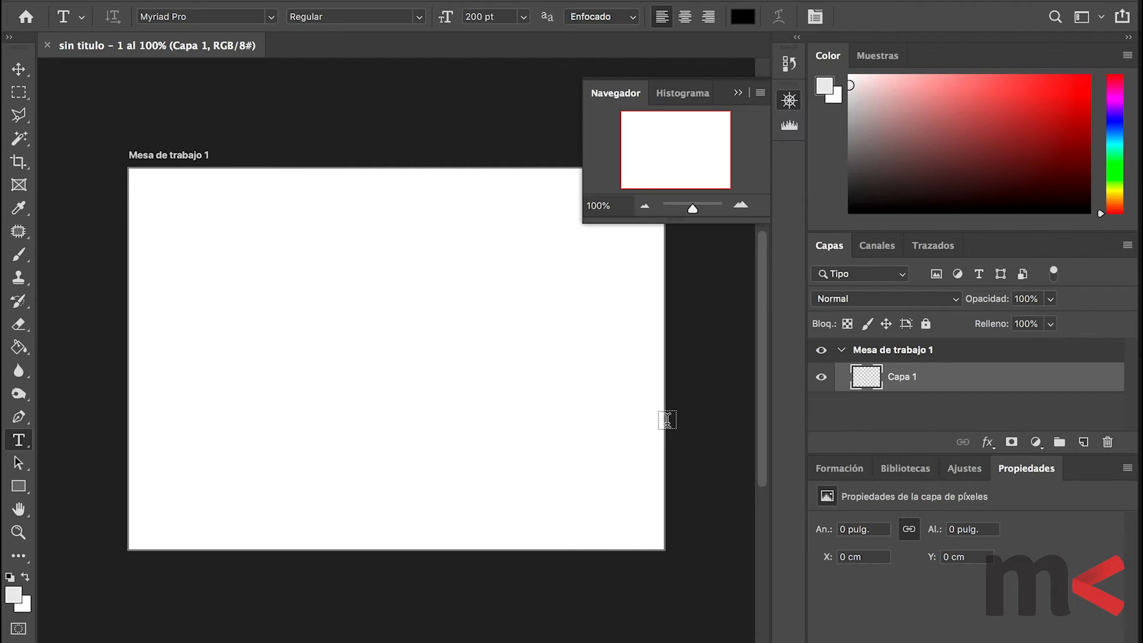
left_click(681, 96)
left_click(626, 97)
mouse_move(625, 98)
left_mouse_down()
mouse_move(730, 156)
mouse_move(884, 347)
mouse_move(857, 257)
mouse_move(623, 100)
left_mouse_up()
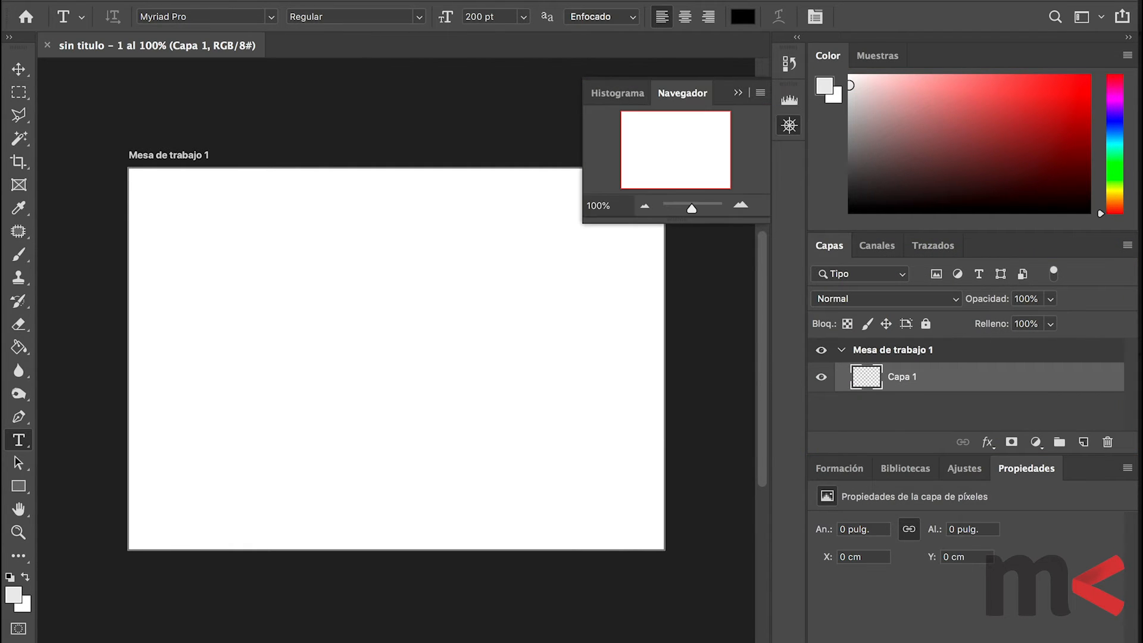
left_click(797, 38)
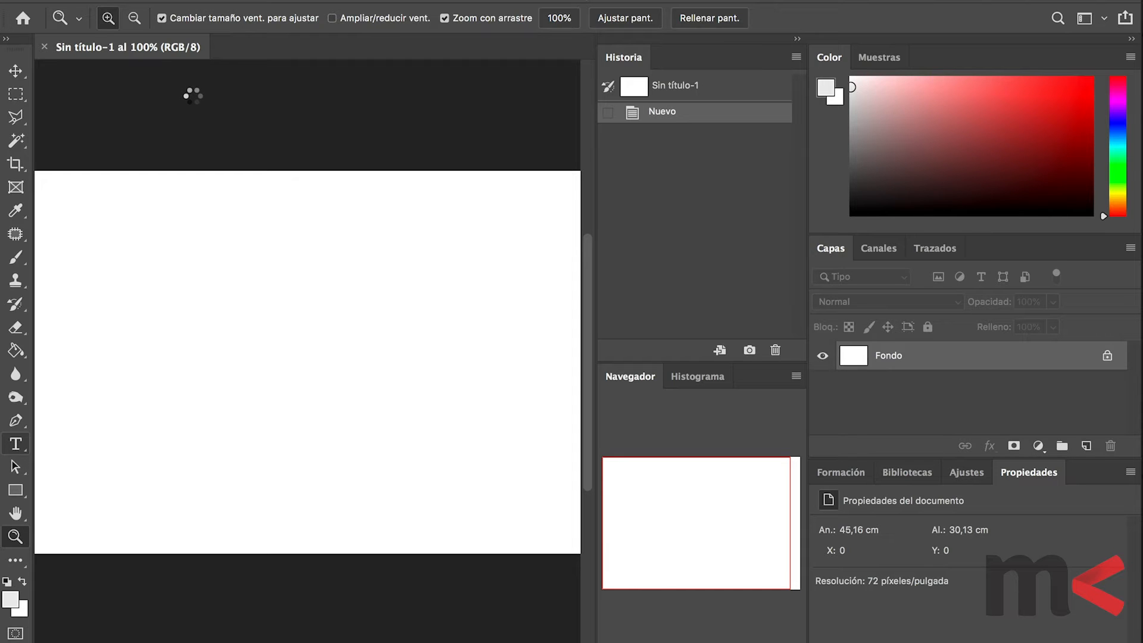
Draw a paragraph text box about 29.16 cm by 16.61 cm on the canvas and enter "hola" in it.
left_click_drag(89, 232, 459, 438)
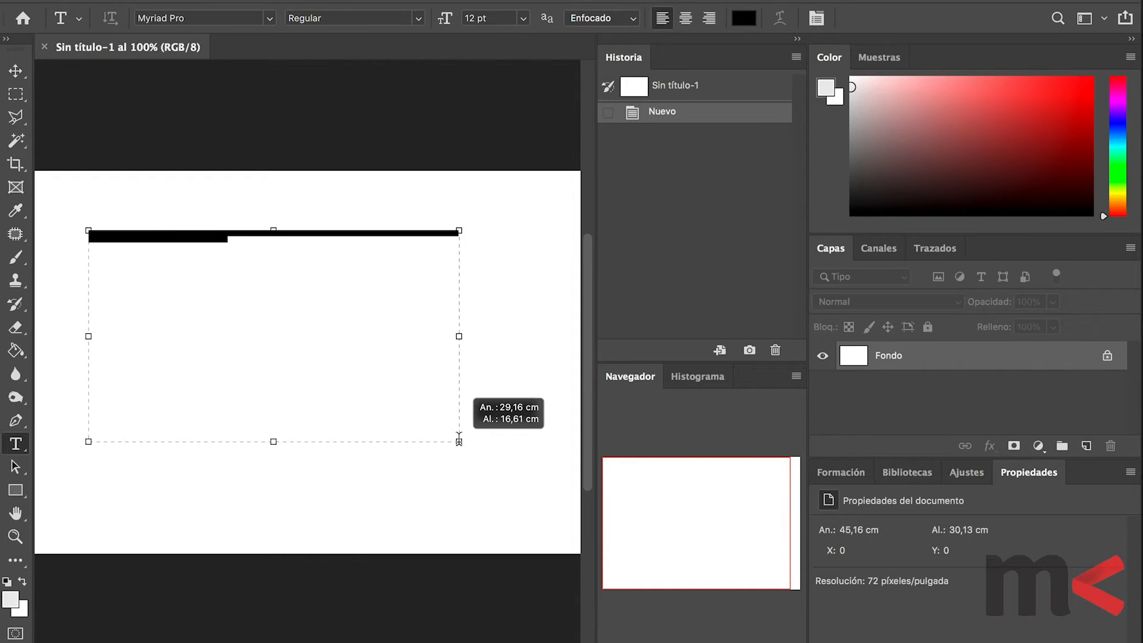
type("Hola")
Set the font size of the hola text to 200 pt and commit the text layer.
left_click_drag(182, 237, 29, 222)
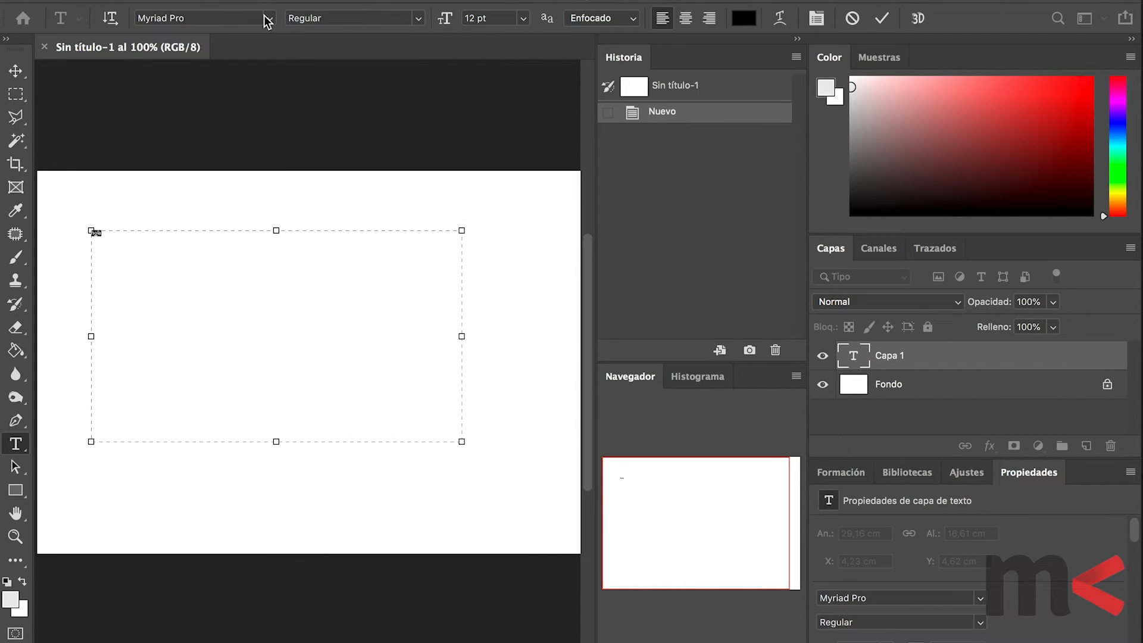
left_click(522, 17)
left_click(494, 245)
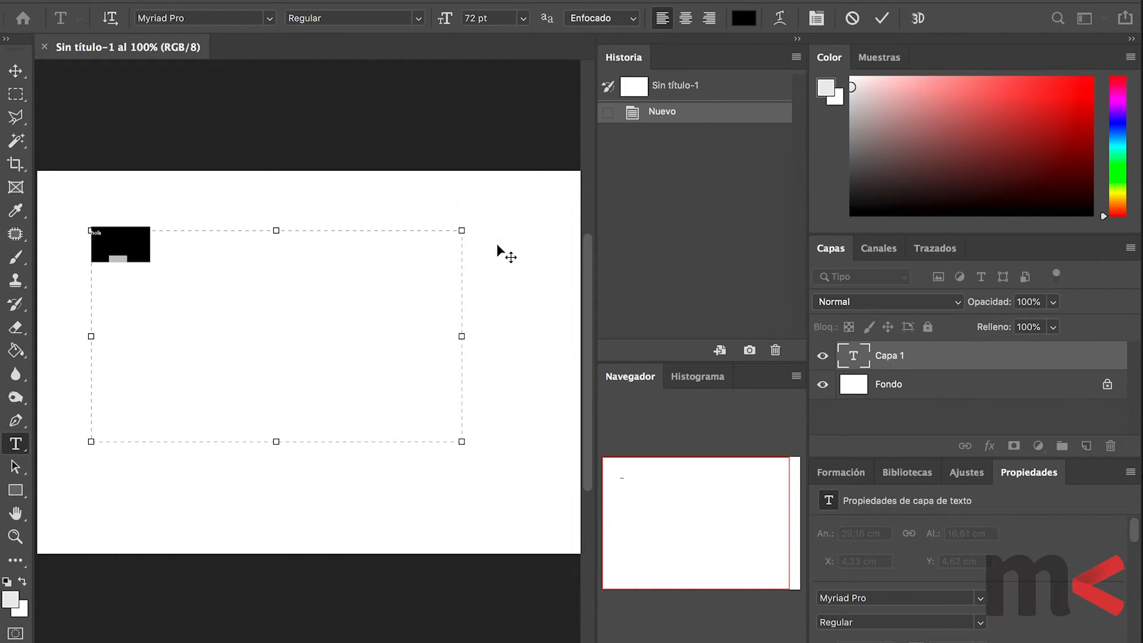
left_click(496, 24)
type("200")
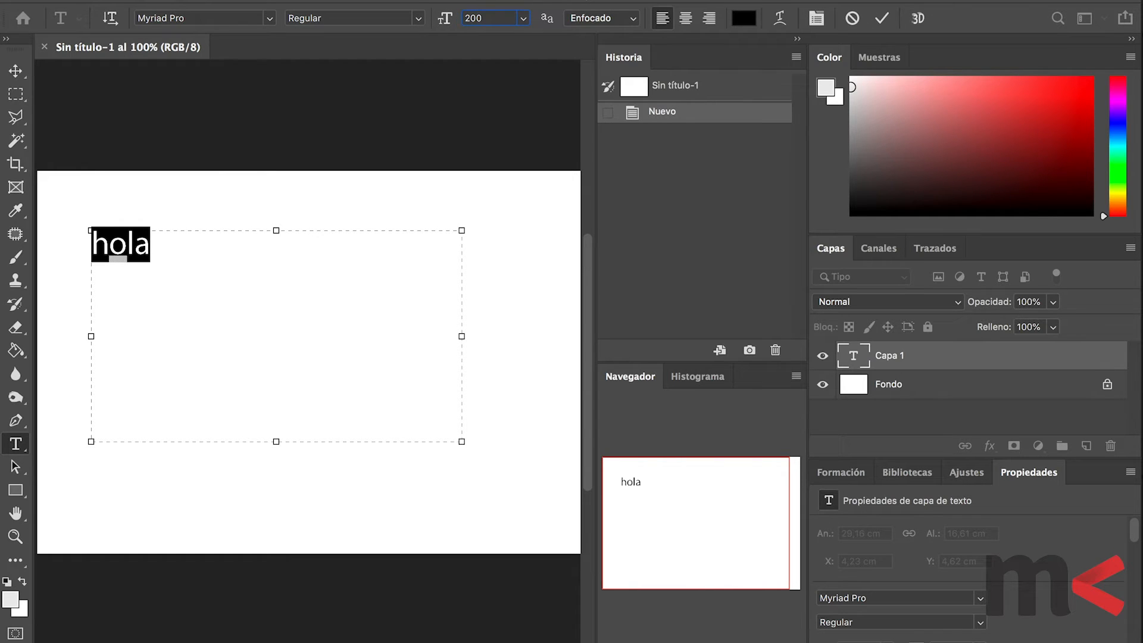
key("Return")
left_click(290, 264)
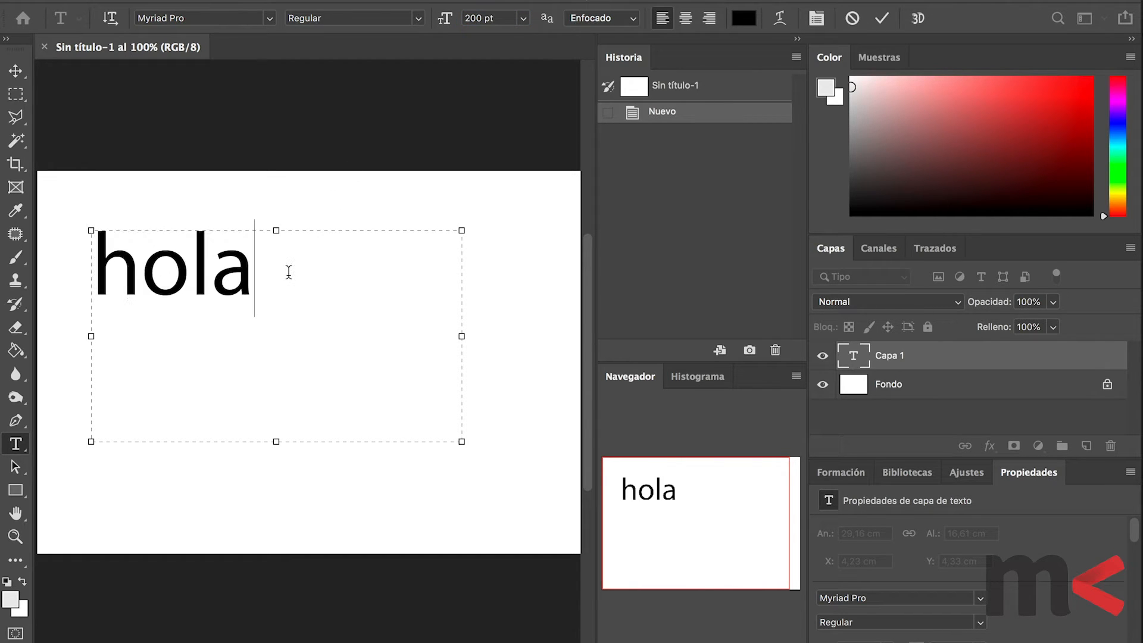
left_click(15, 74)
Open the legacy Save for Web export and set the file format to JPEG.
left_click(162, 0)
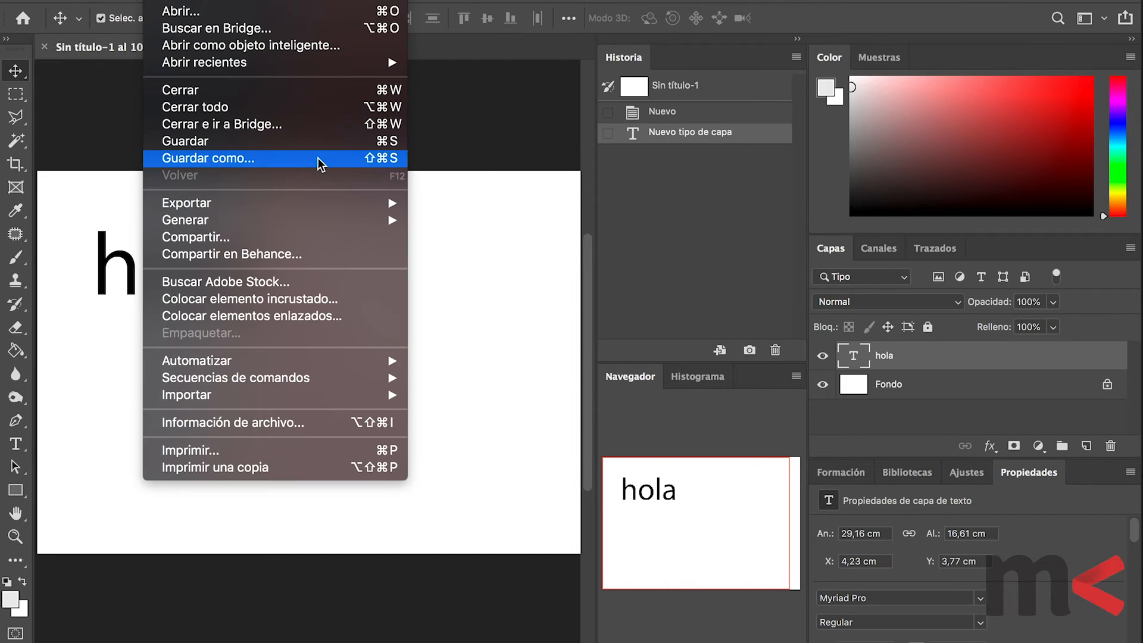
mouse_move(322, 204)
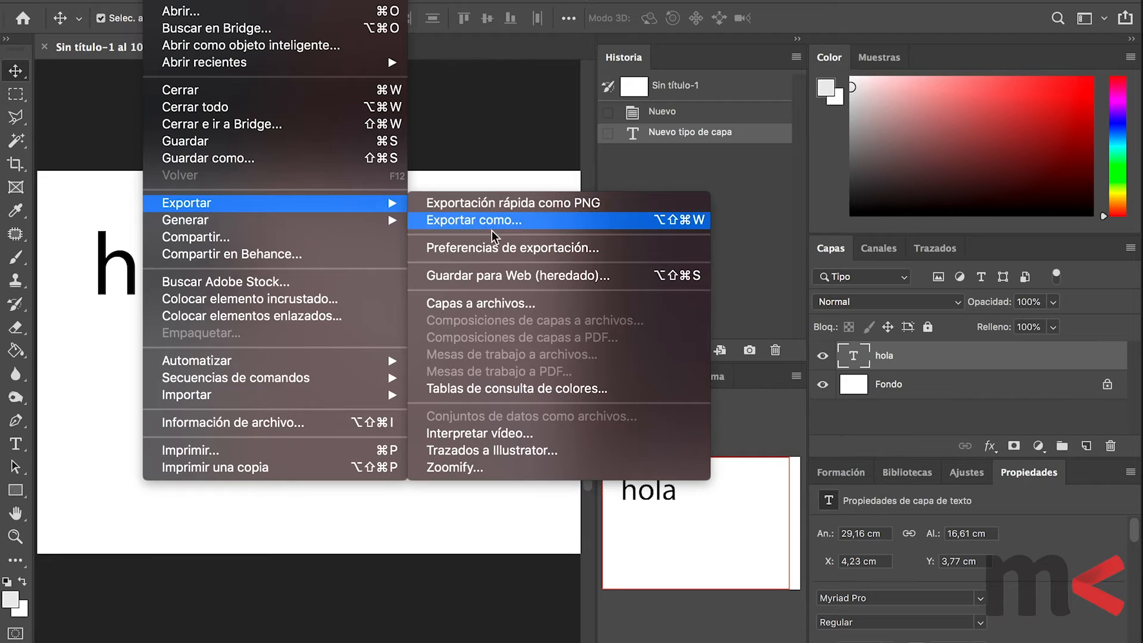
left_click(502, 277)
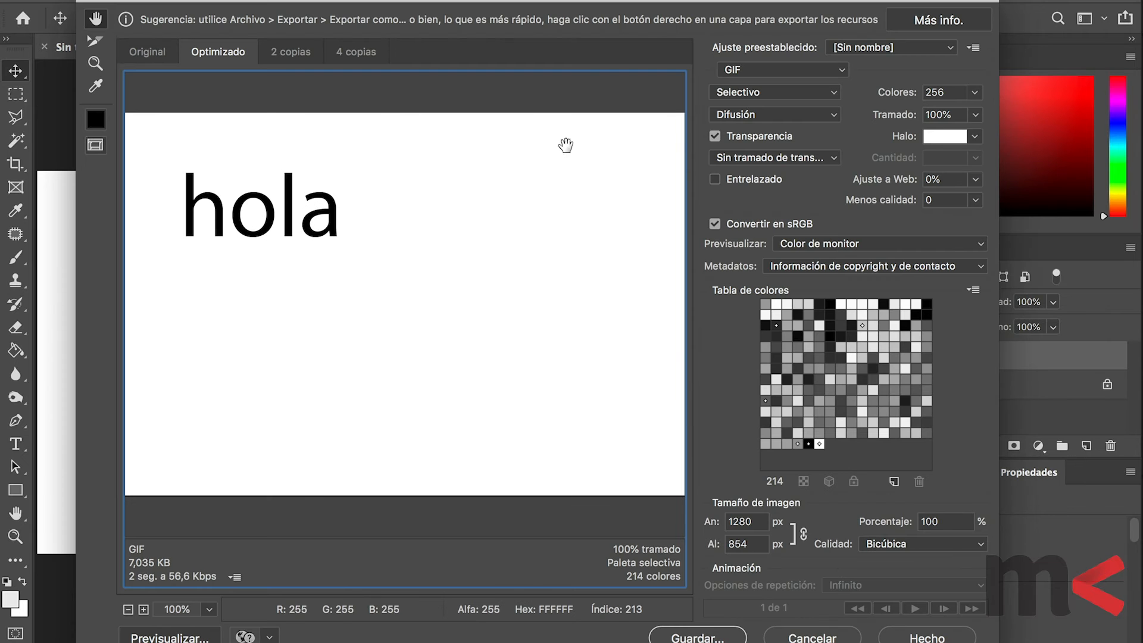
left_click(744, 73)
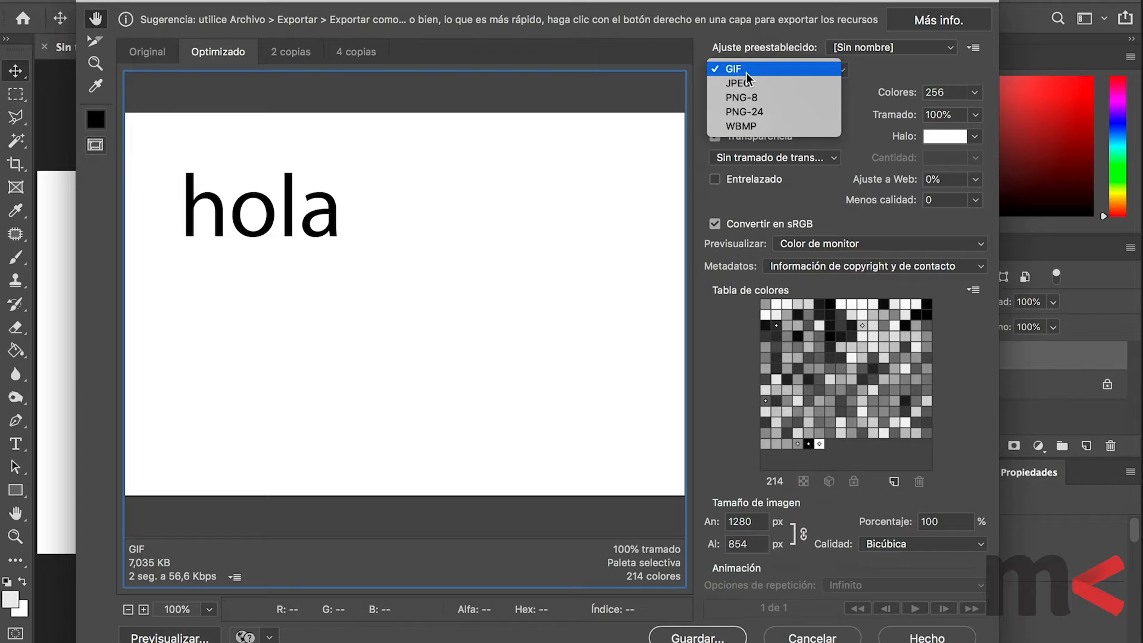
left_click(778, 87)
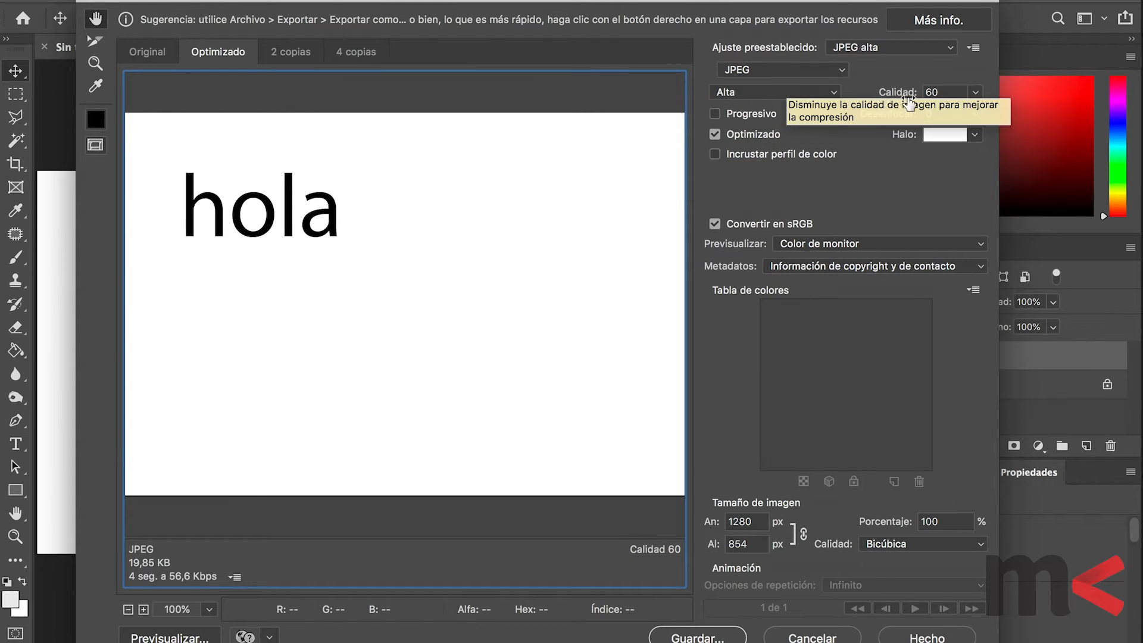
Try out the JPEG quality setting, check the export's image dimensions, and cancel the export.
left_click(977, 93)
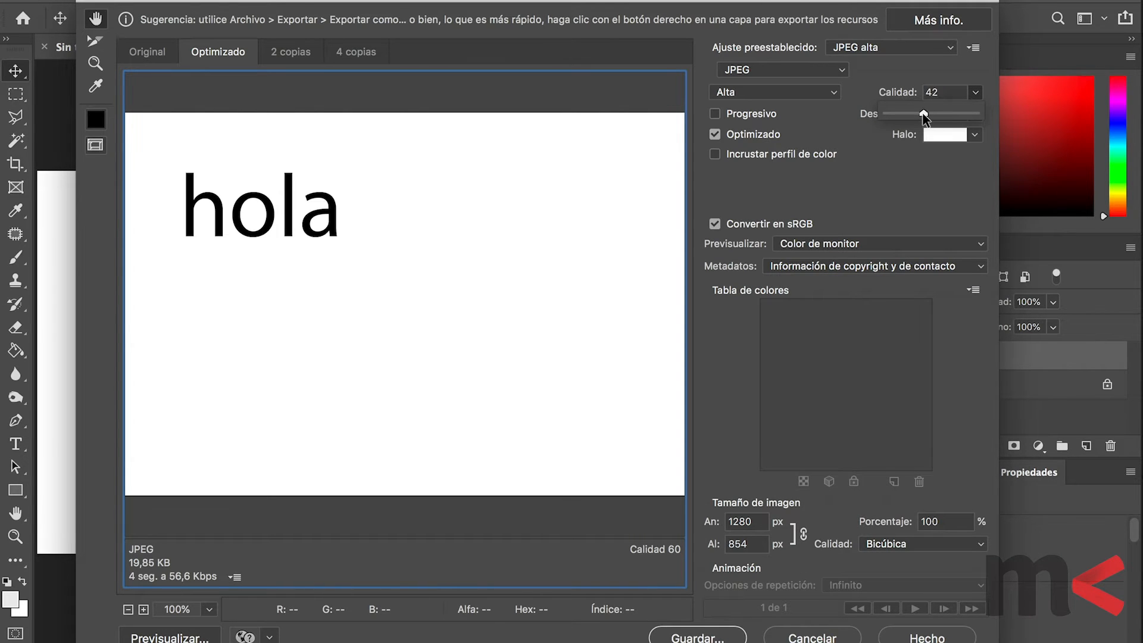
left_click_drag(927, 114, 939, 114)
left_click(763, 191)
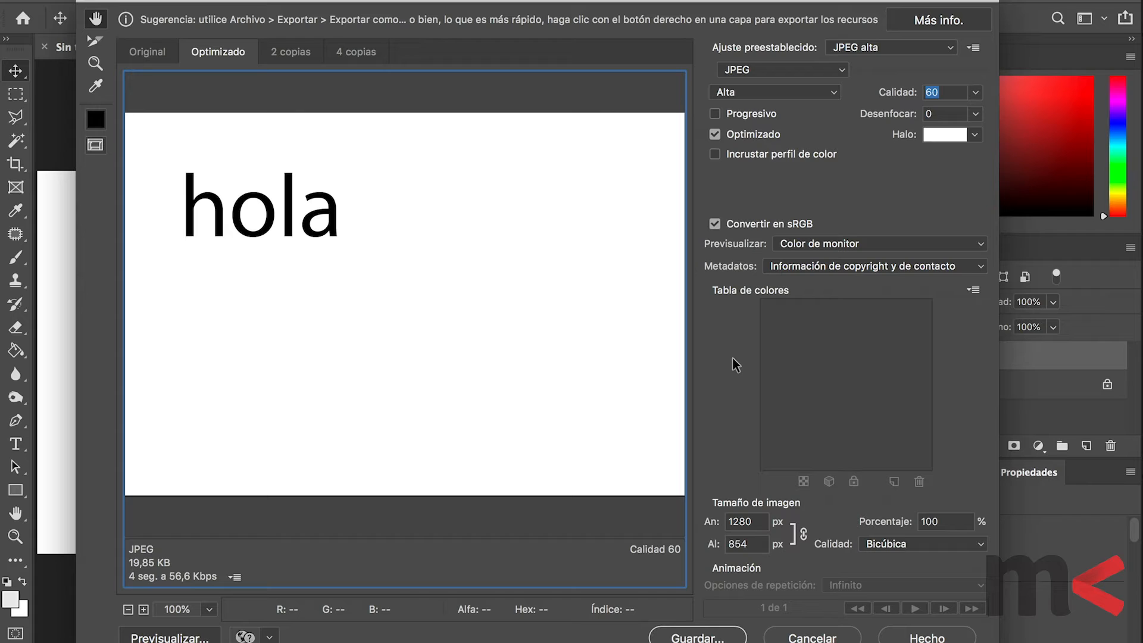
left_click(758, 542)
left_click(758, 523)
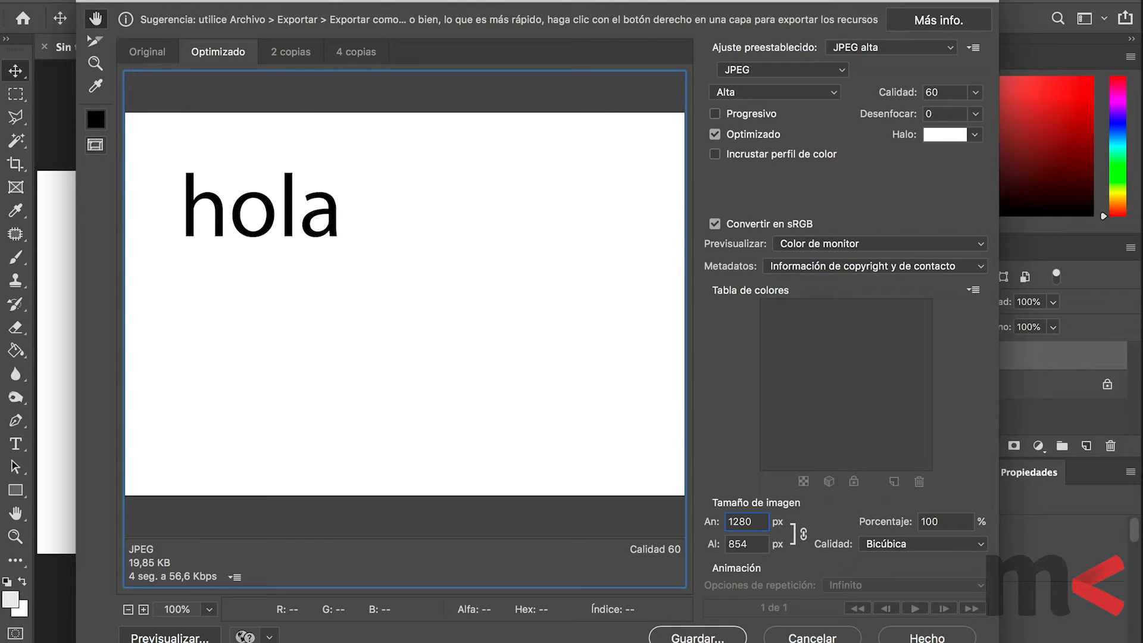
left_click(812, 636)
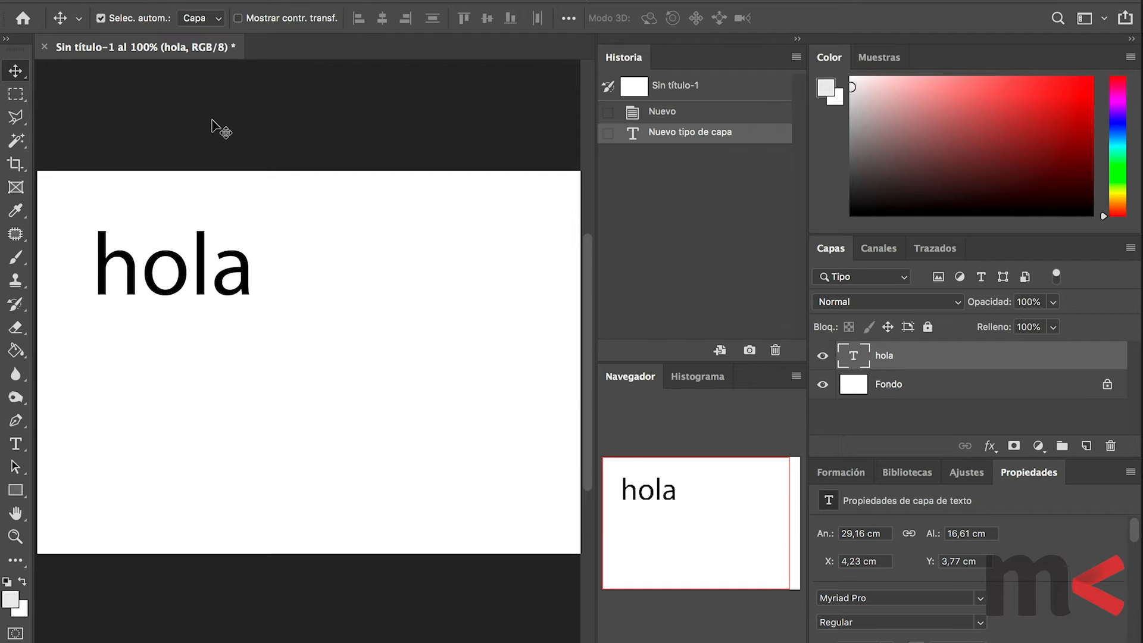
Open the Image Size dialog to review the document's dimensions and resolution.
left_click(162, 1)
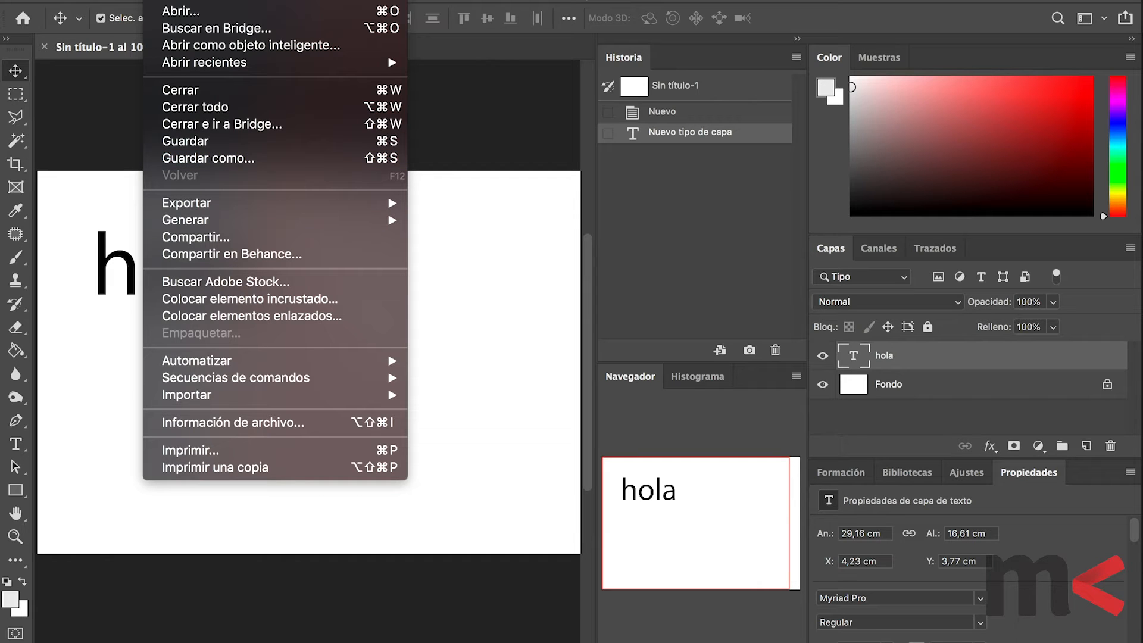
mouse_move(291, 1)
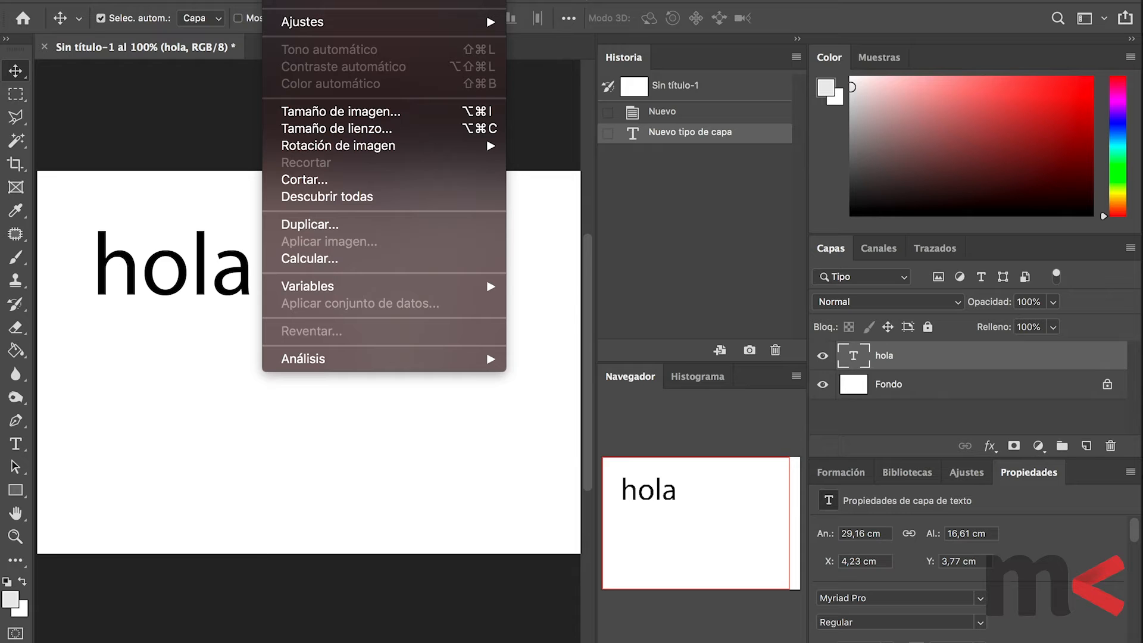
left_click(359, 106)
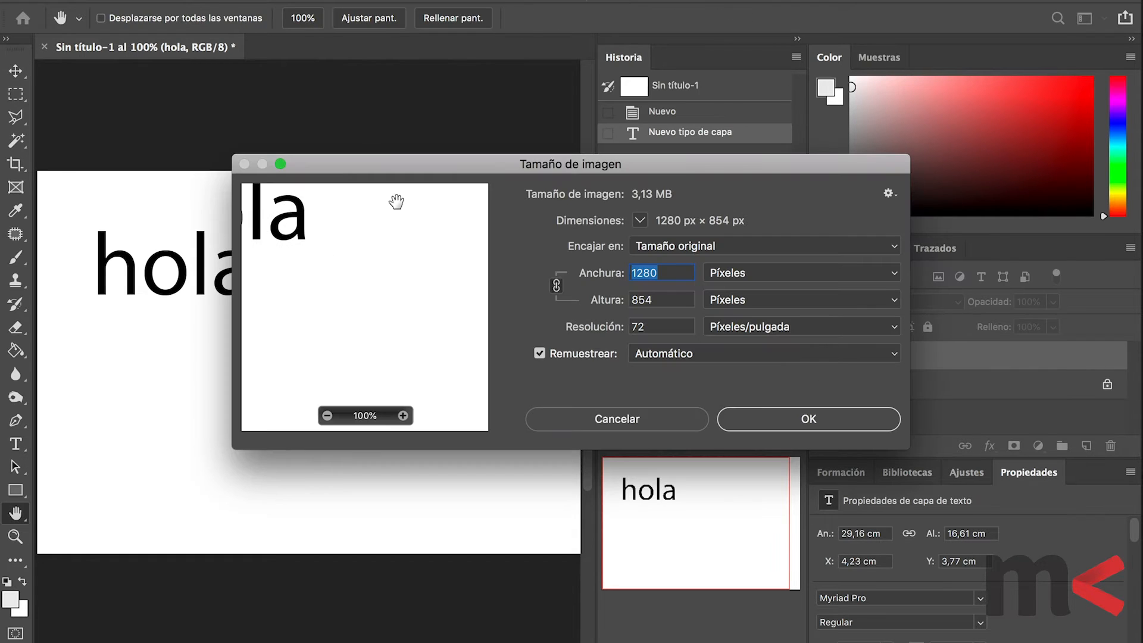
Move the hola text toward the middle of the canvas, to about X 14.92 cm and Y 9.1 cm.
left_click_drag(355, 219, 472, 298)
left_click_drag(375, 294, 377, 327)
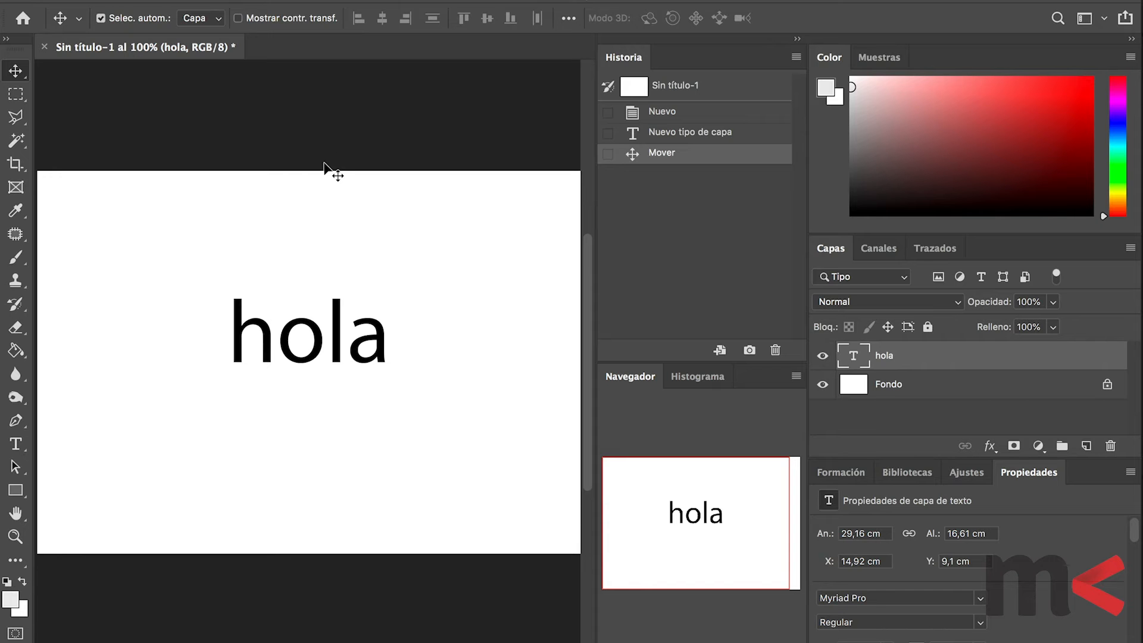
Show the Timeline panel.
left_click(636, 0)
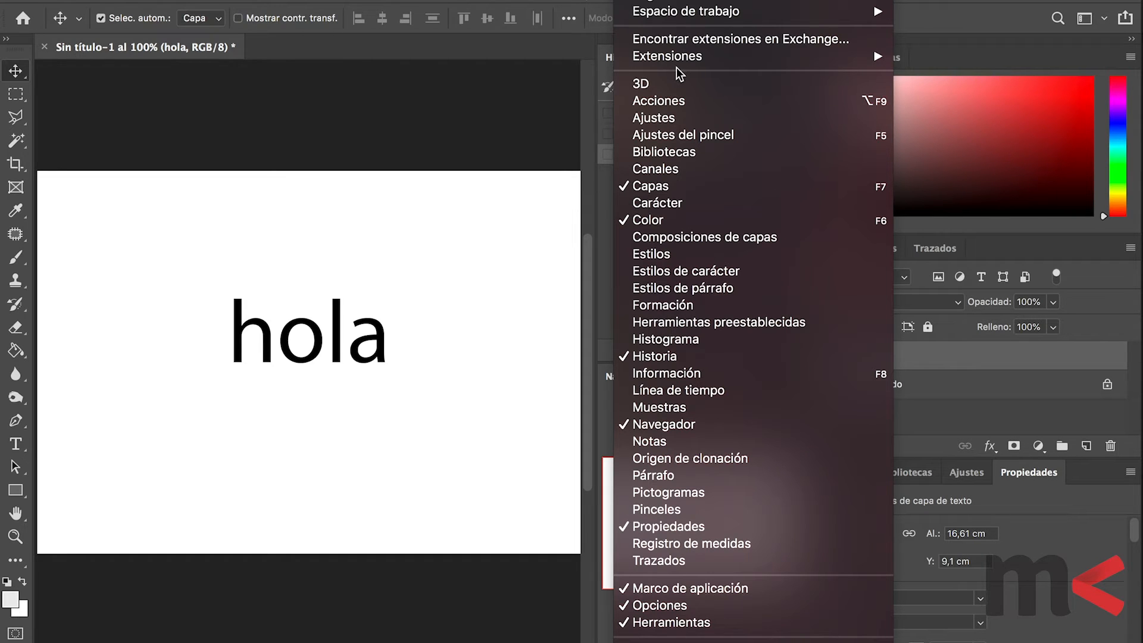
left_click(705, 388)
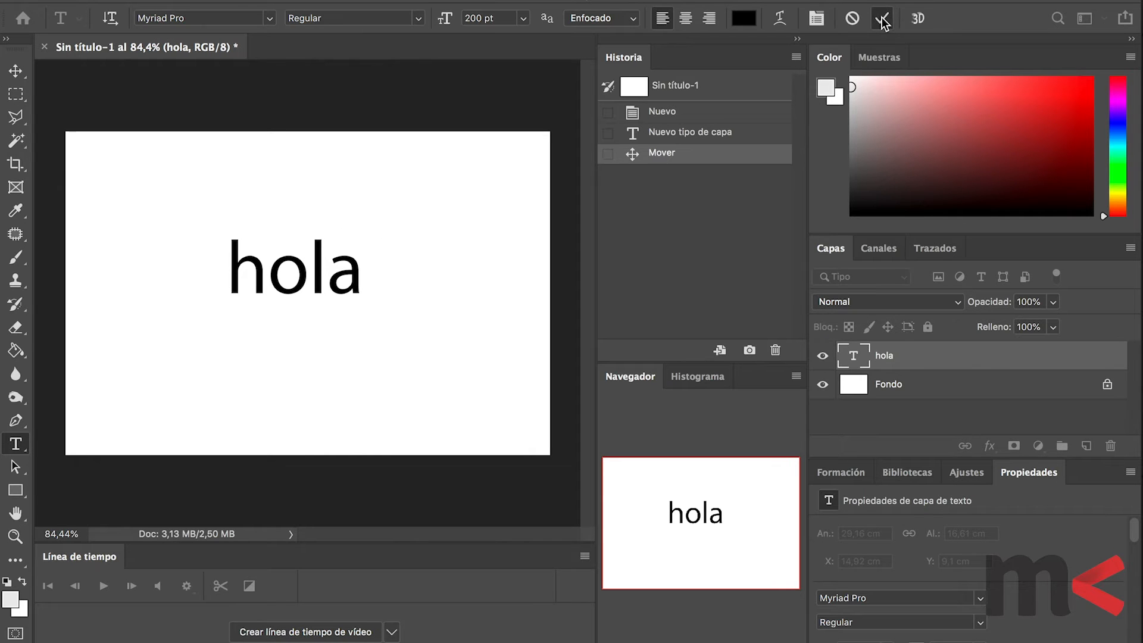
Scale the hola text to about 188.2% with Free Transform and center it on the canvas.
left_click(882, 18)
key("ctrl+t")
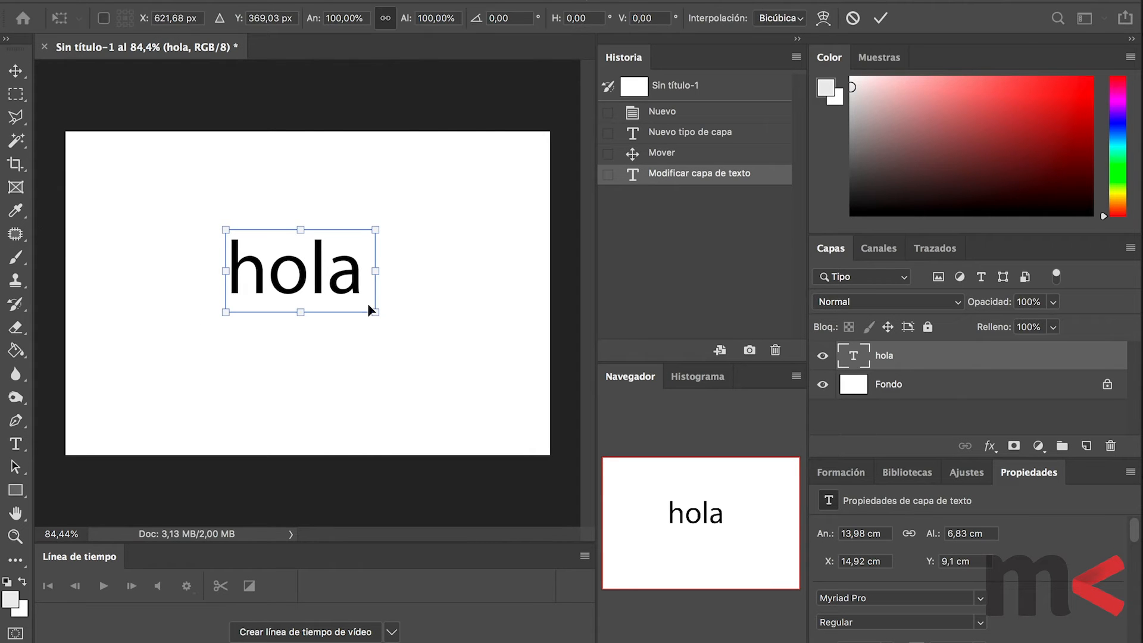
left_click_drag(379, 315, 506, 387)
left_click_drag(457, 349, 398, 333)
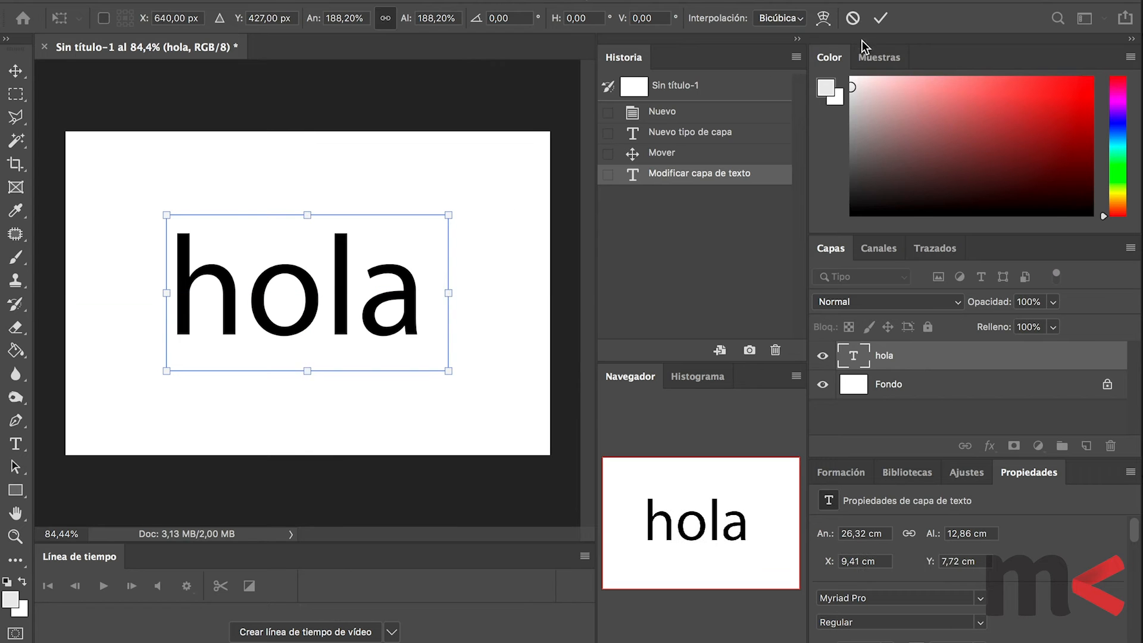
left_click(881, 18)
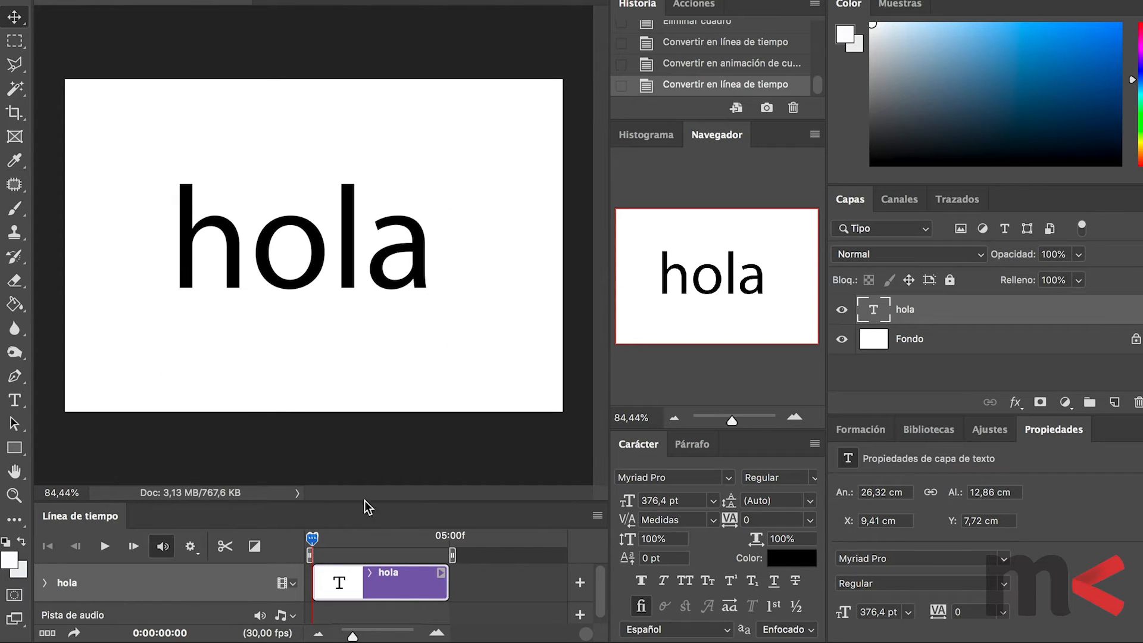
Convert the timeline to a frame animation and set the first frame's delay to 1 second.
left_click(47, 634)
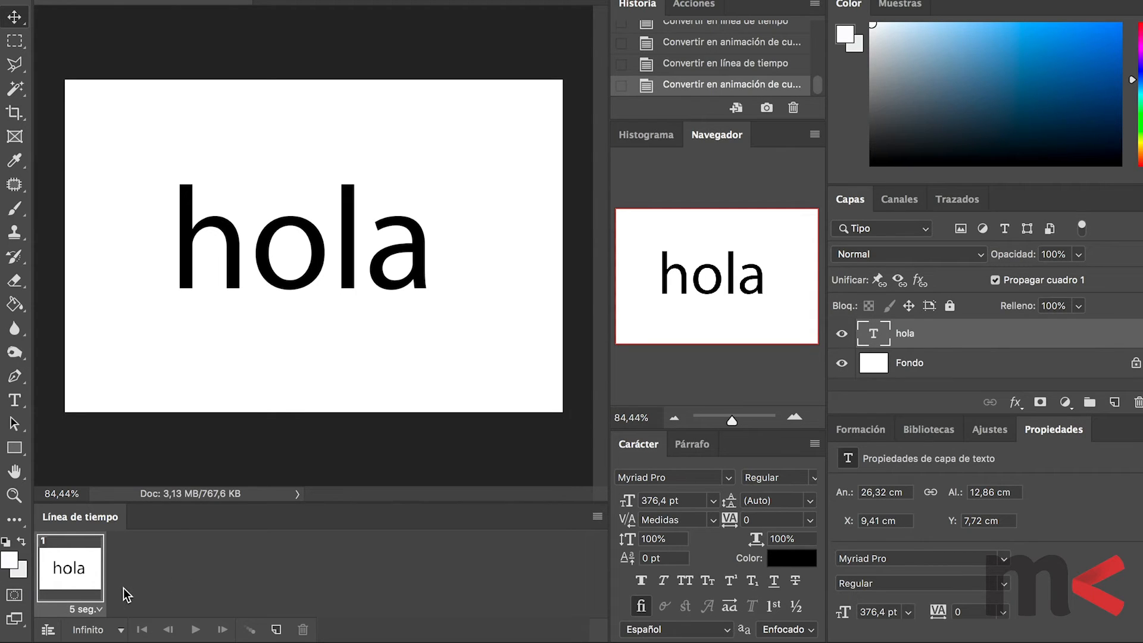
left_click(100, 609)
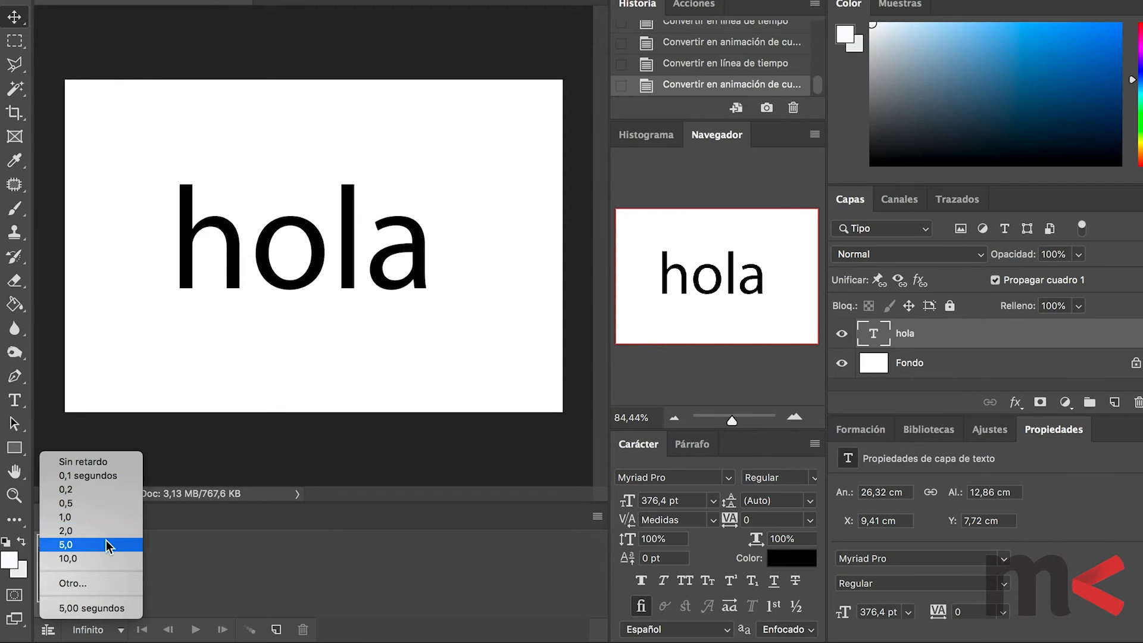
left_click(108, 517)
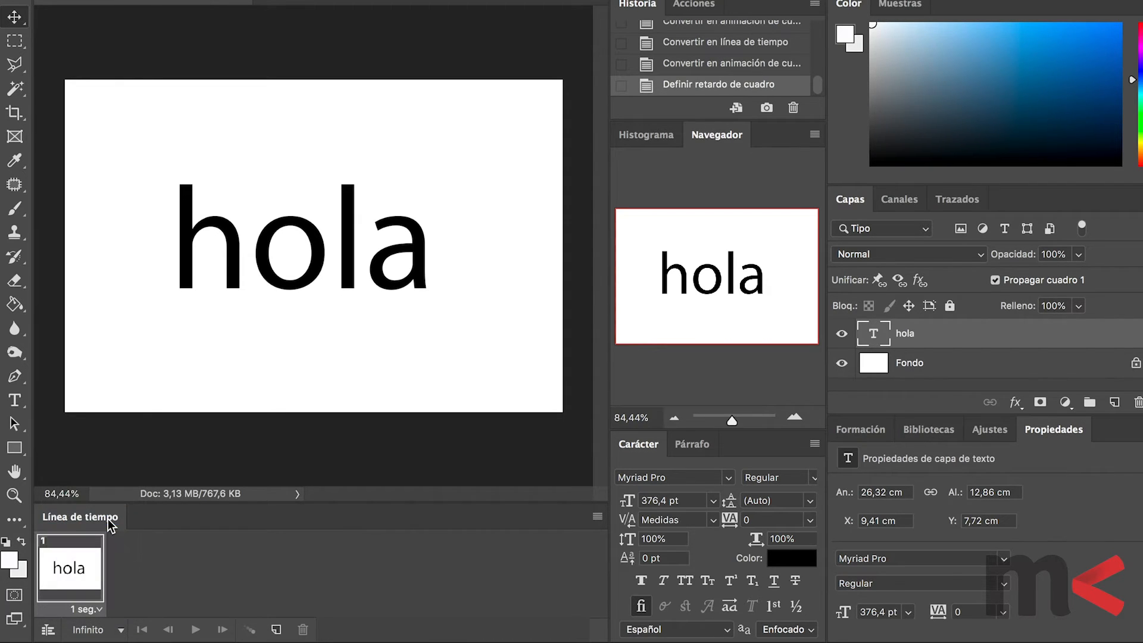
Add four duplicated frames to the animation, hiding the hola layer in frames 2 and 4 and showing it in frames 3 and 5.
left_click(276, 629)
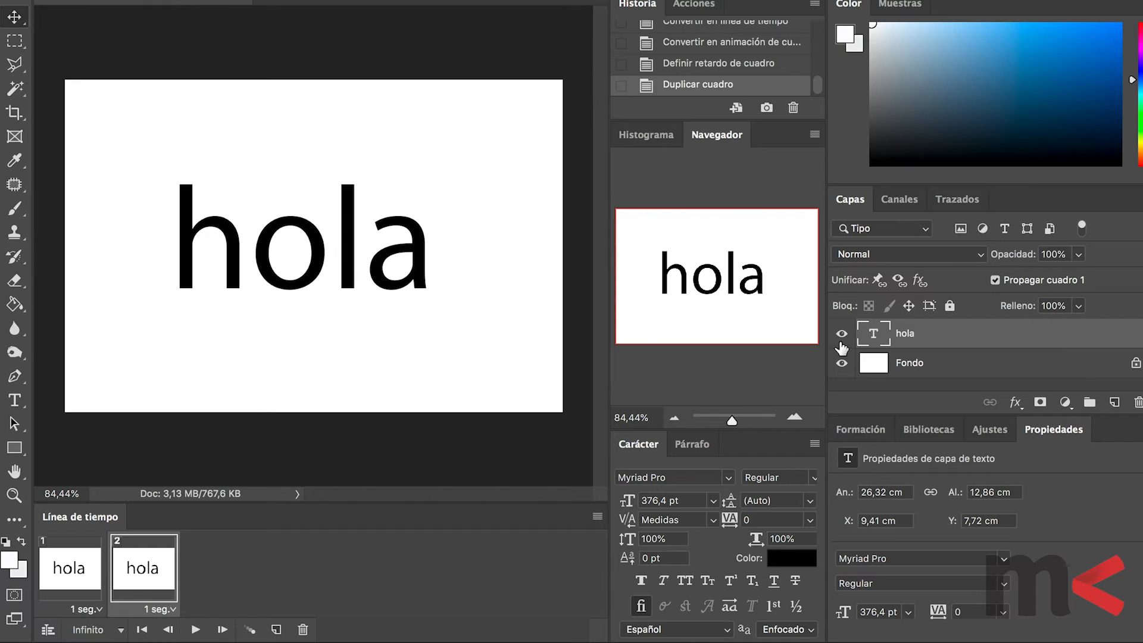
left_click(842, 333)
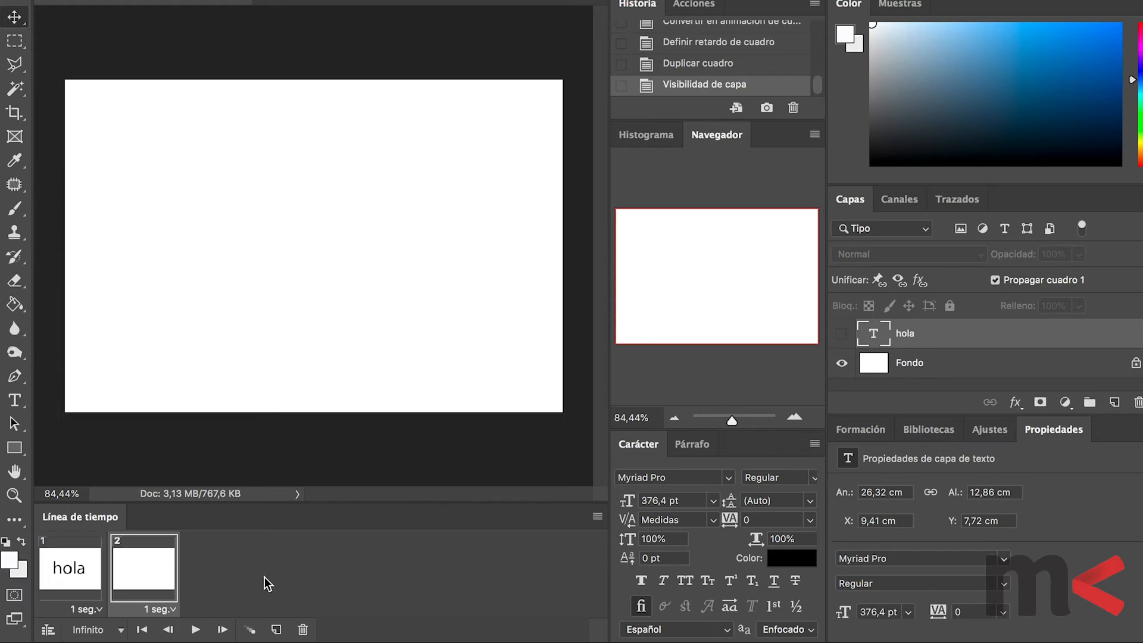
left_click(276, 629)
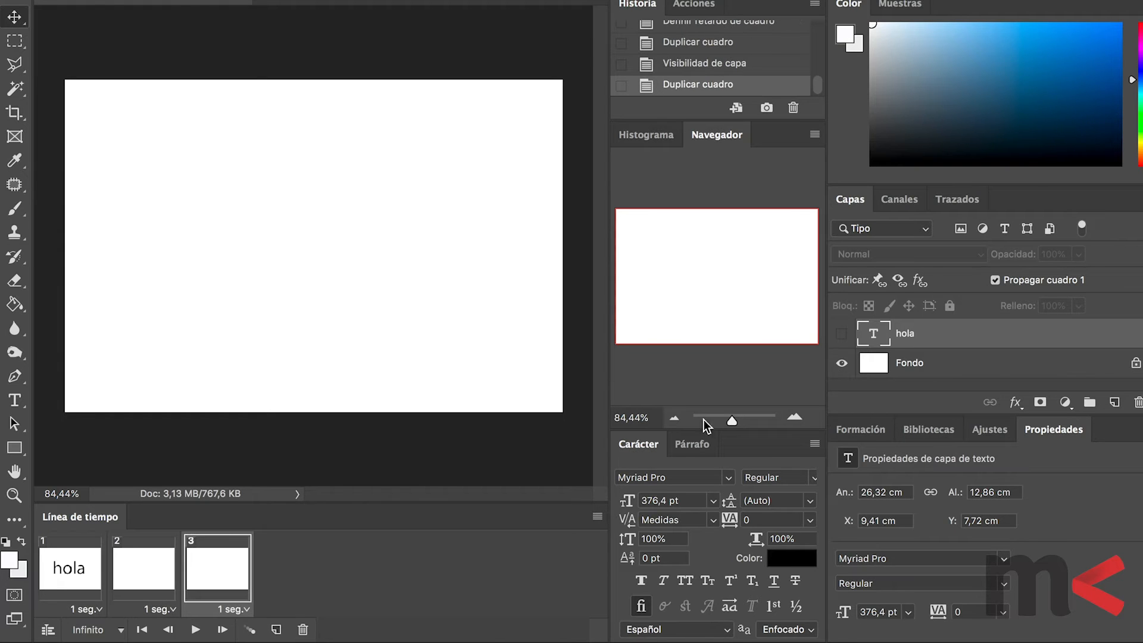
left_click(842, 333)
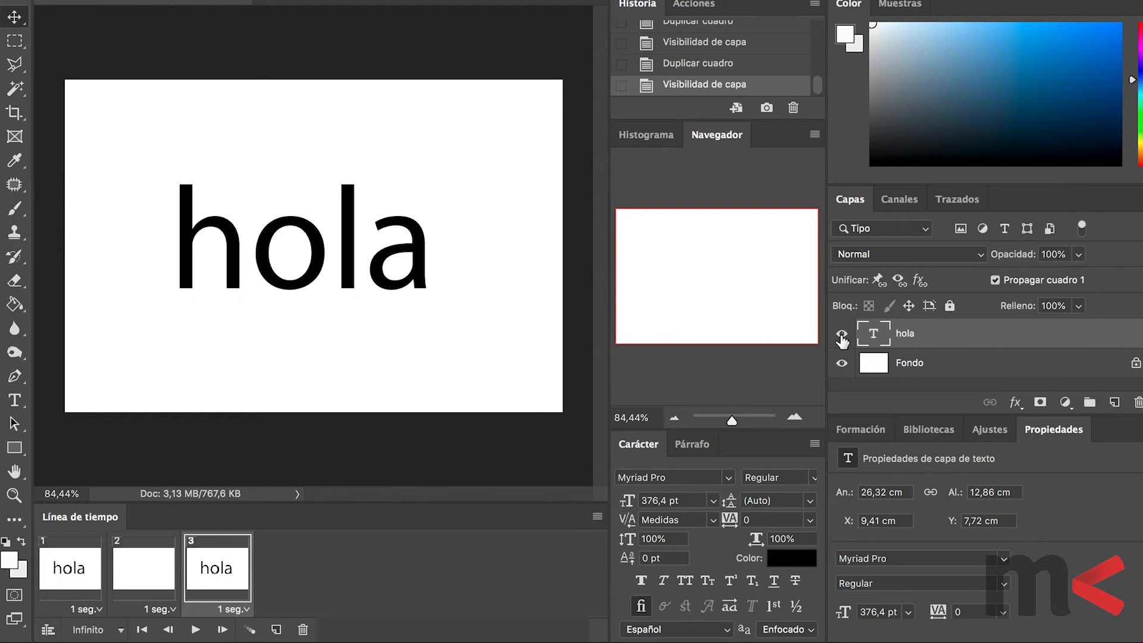
left_click(275, 630)
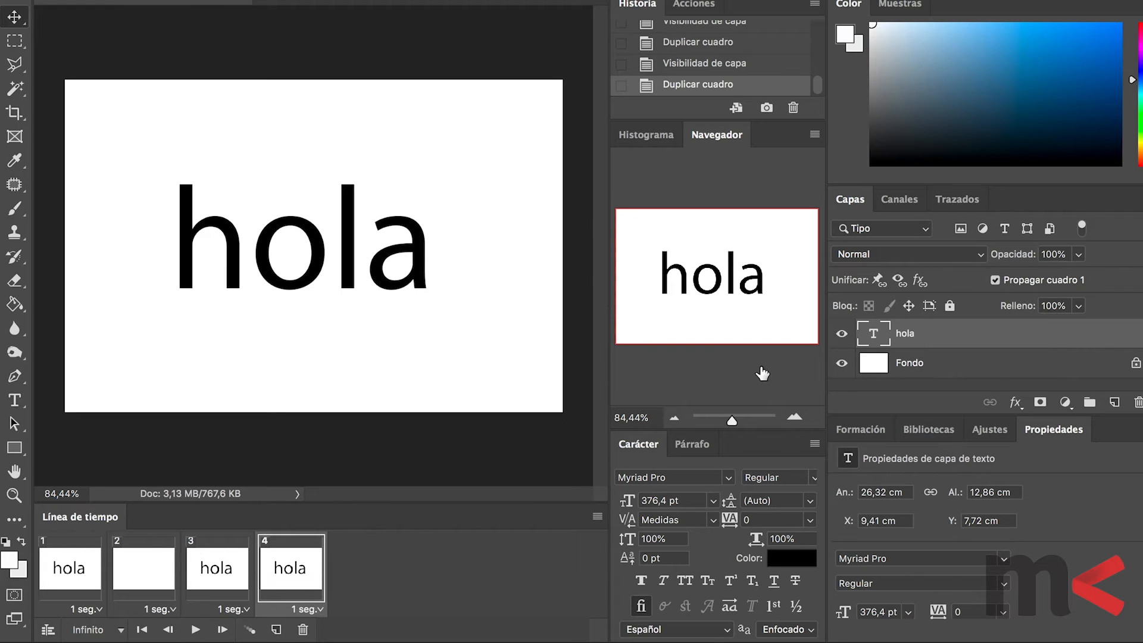
left_click(842, 335)
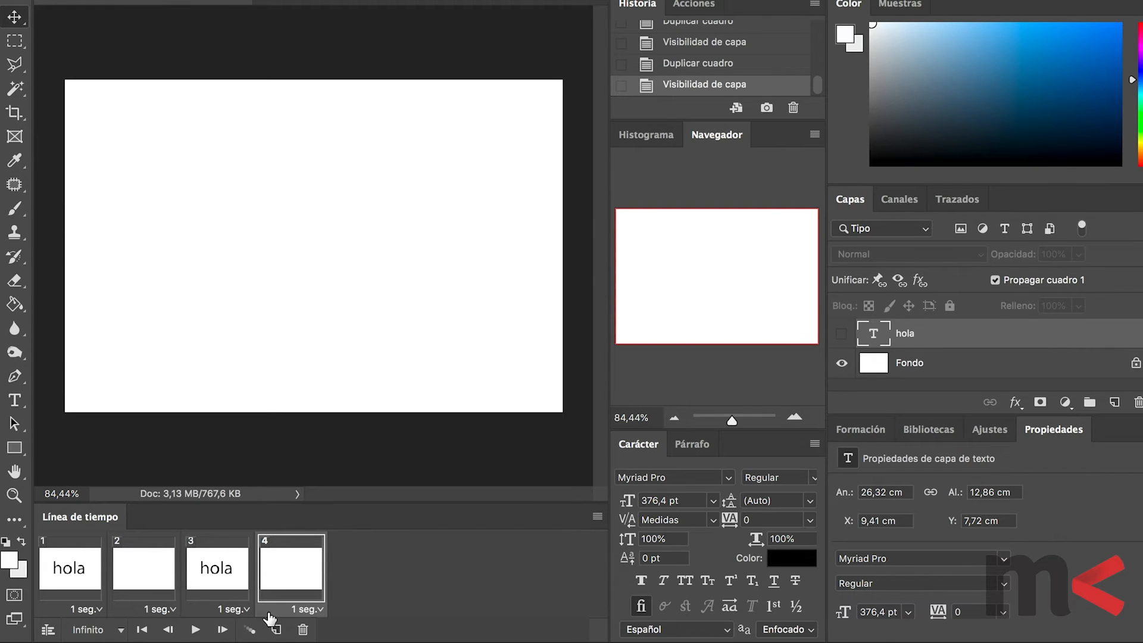
left_click(275, 628)
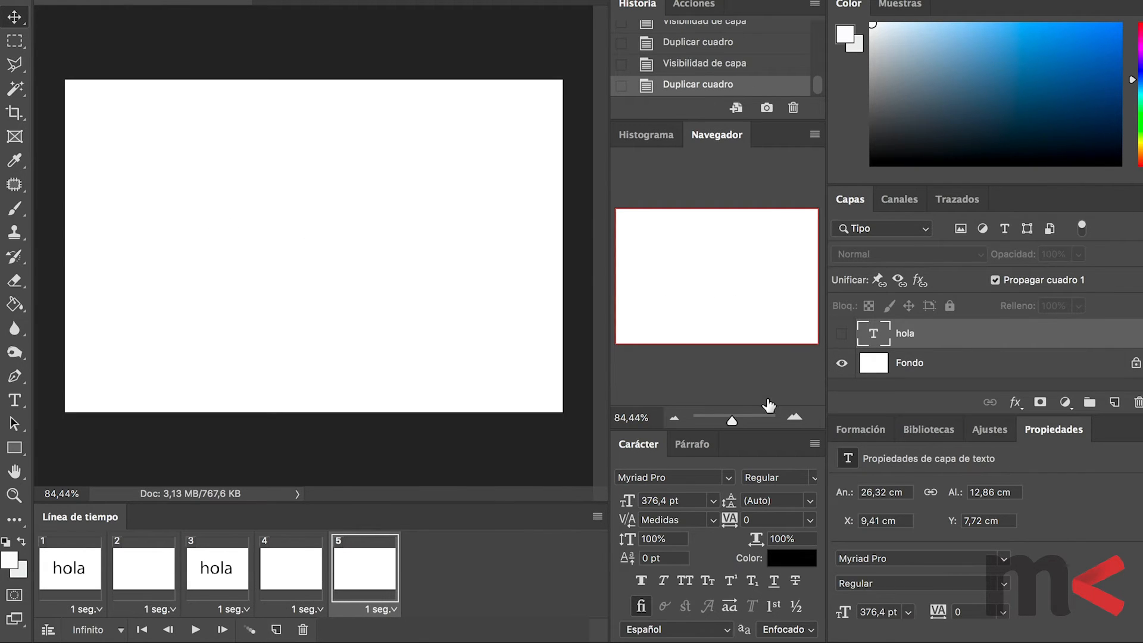
left_click(841, 336)
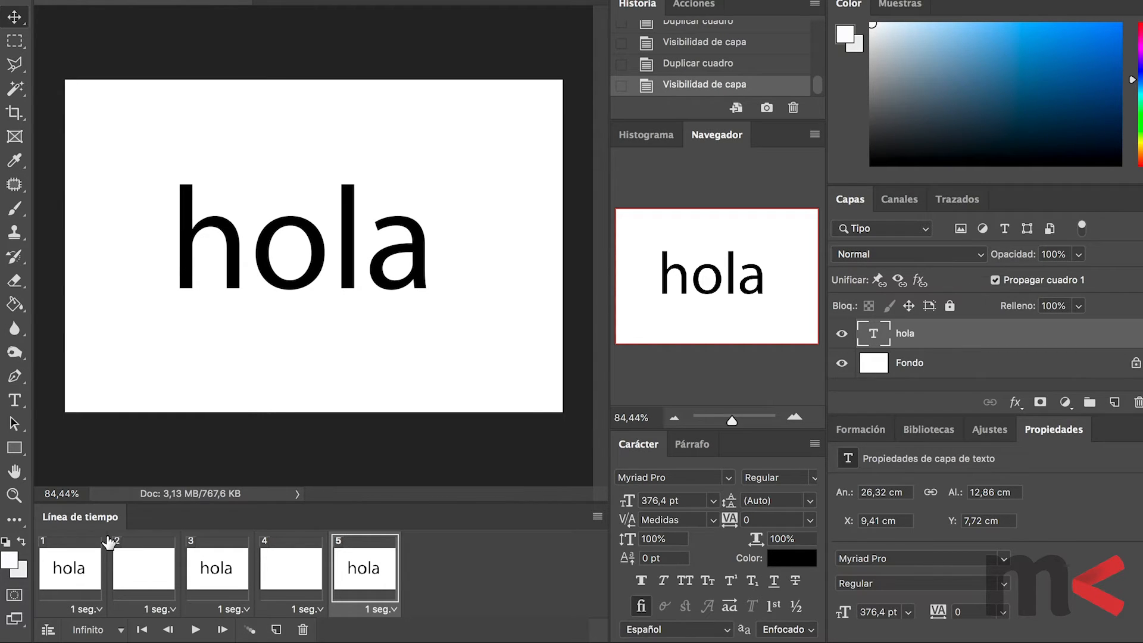
Keep the animation's repetition on Infinito and preview the blinking hola text, stopping playback when done.
left_click(119, 630)
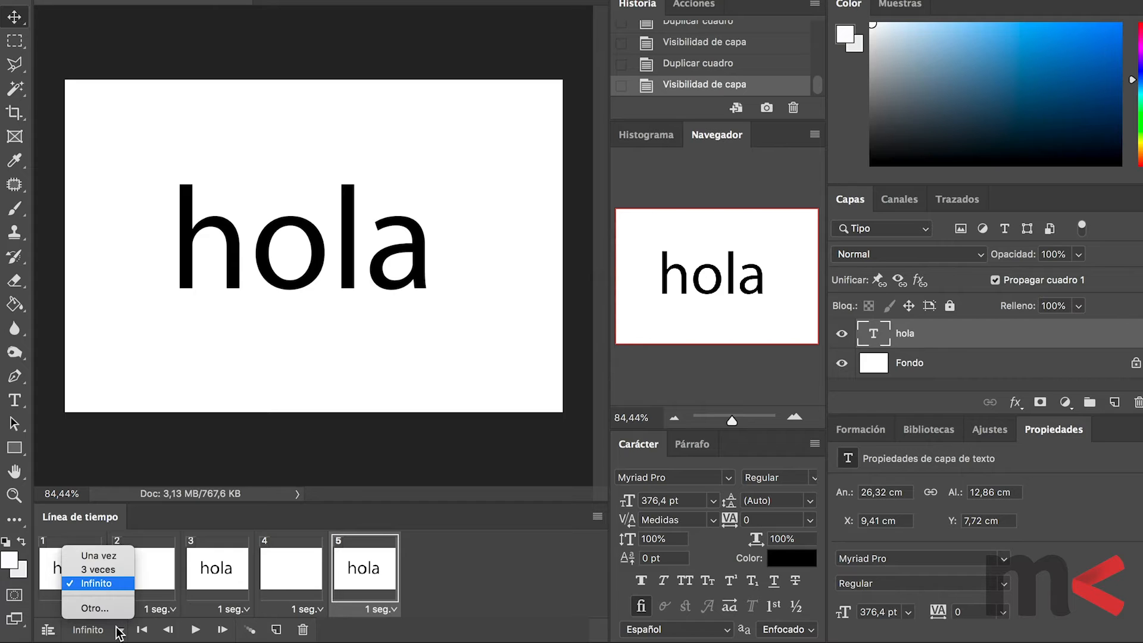
left_click(113, 588)
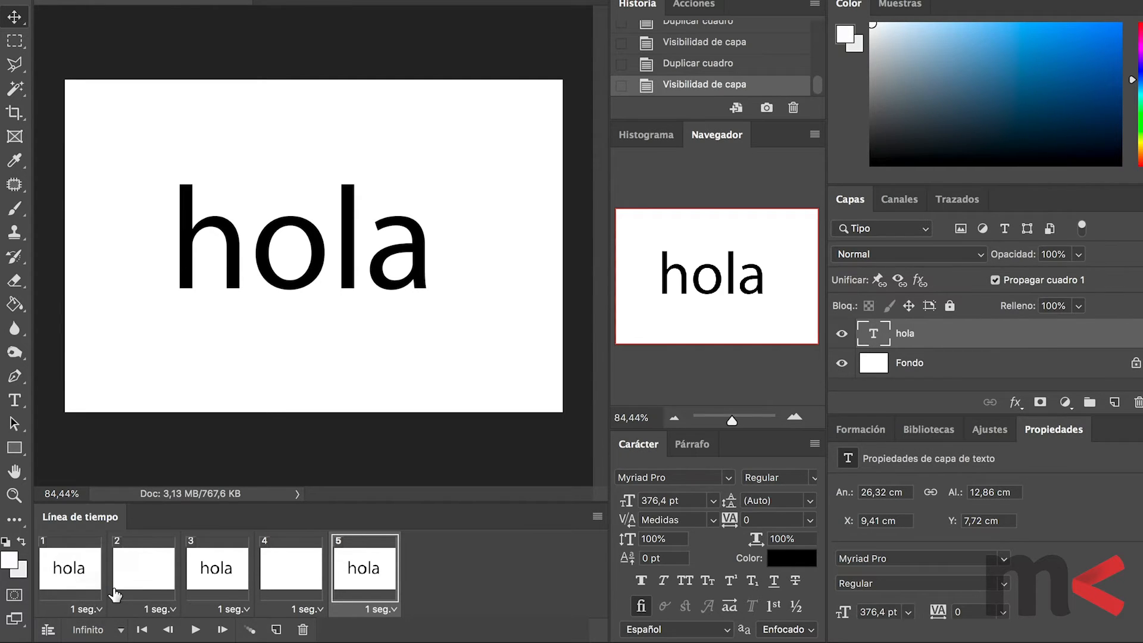
left_click(195, 629)
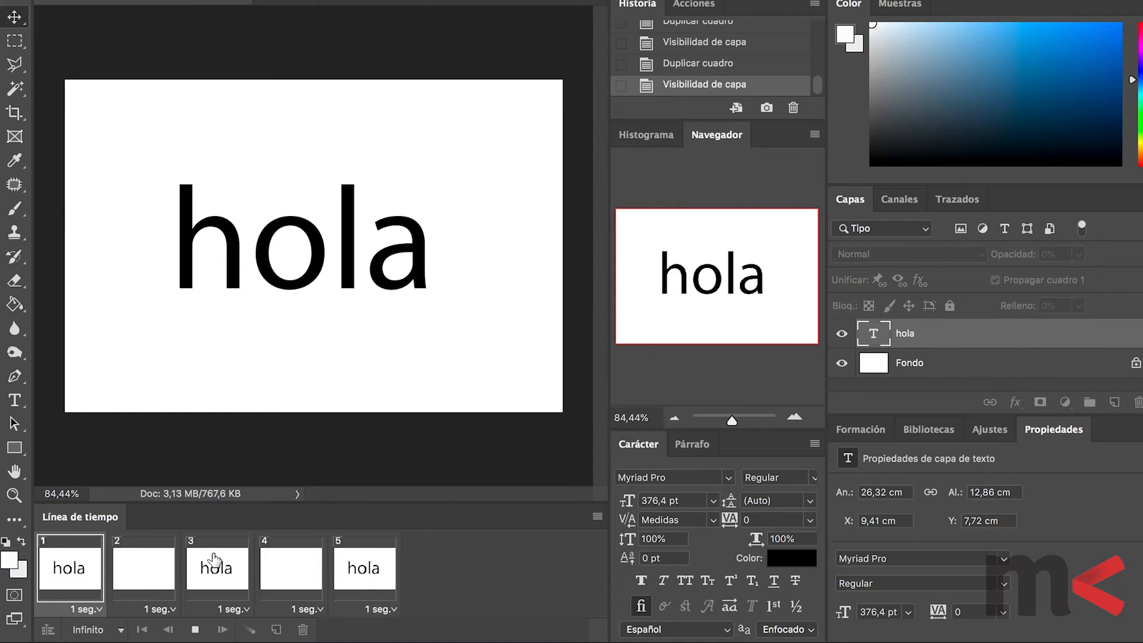
left_click(195, 630)
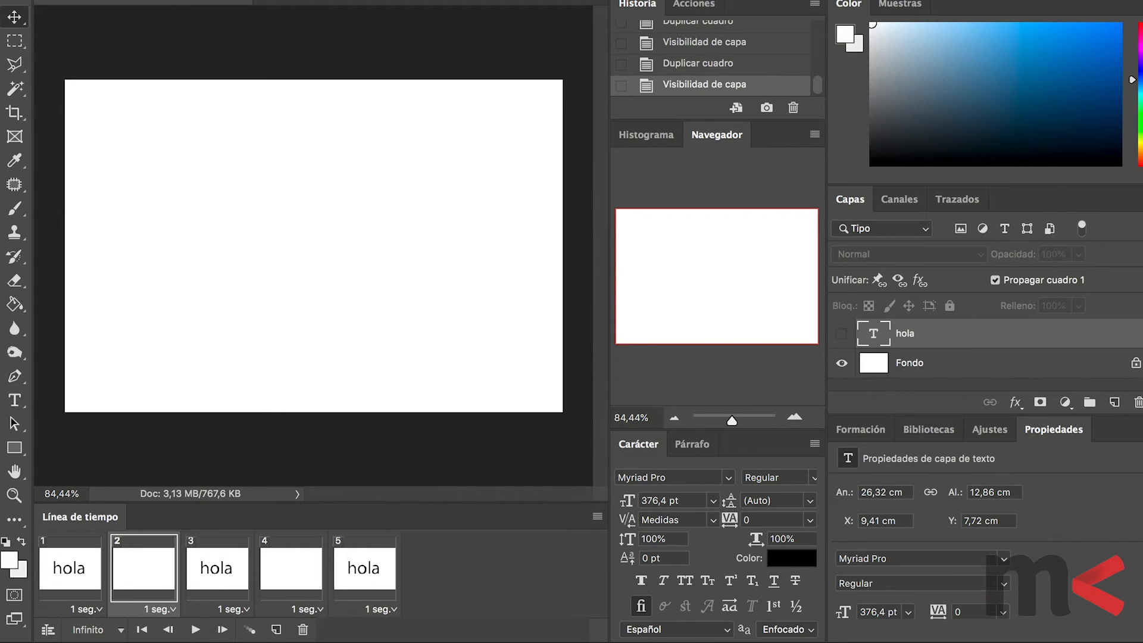
Choose GIF as the animation's format in Guardar para Web (heredado), review its settings, and cancel without saving.
left_click(137, 0)
mouse_move(309, 150)
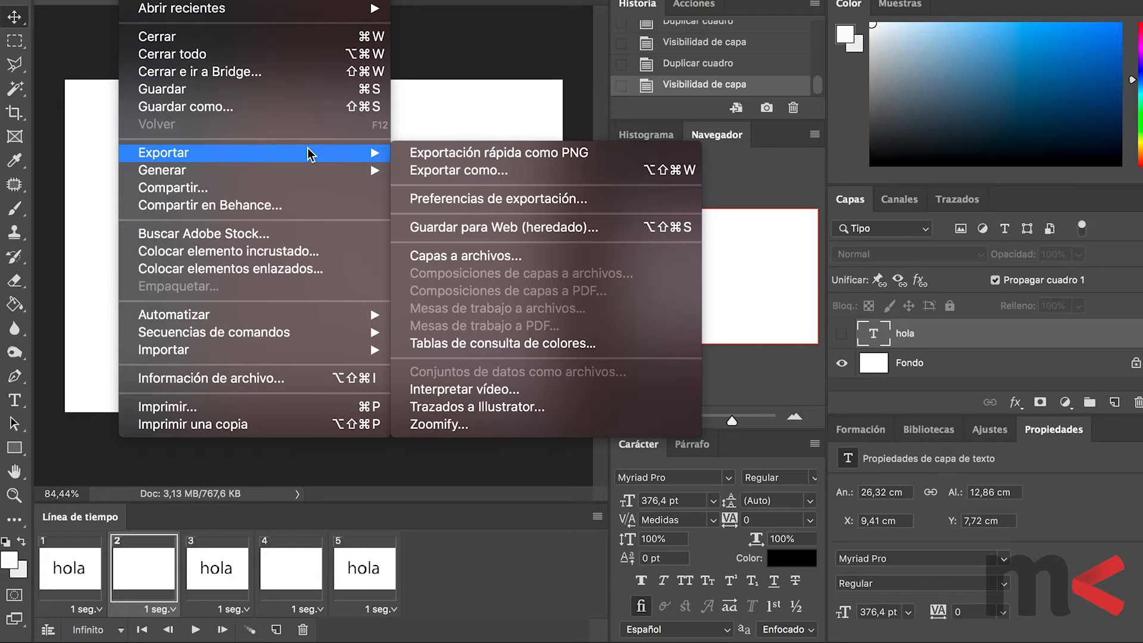
left_click(459, 230)
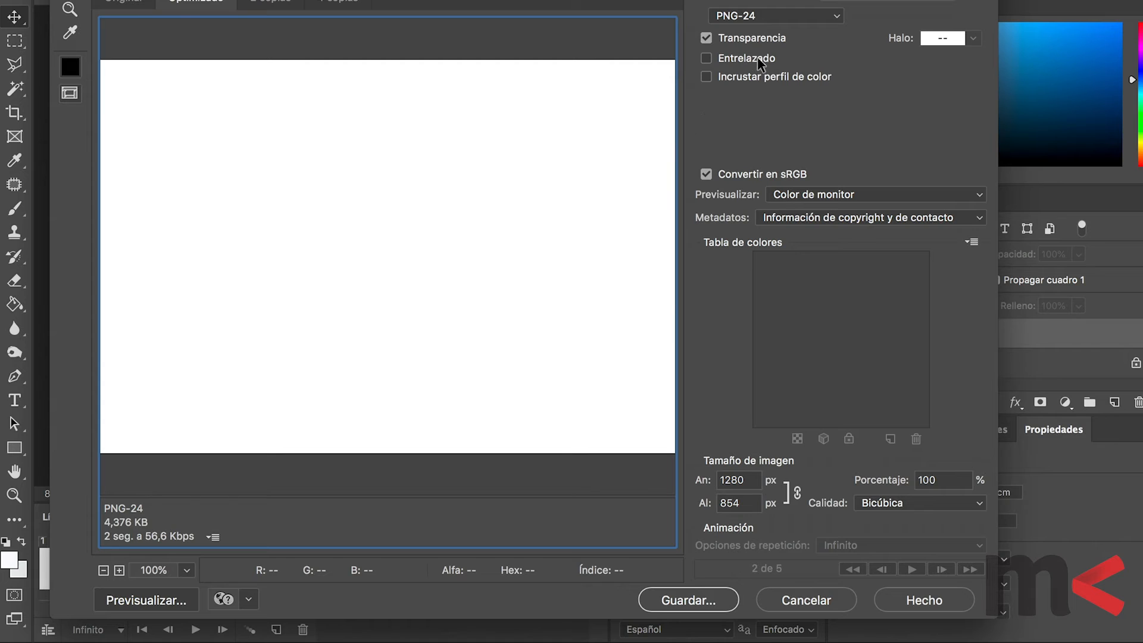
left_click(742, 18)
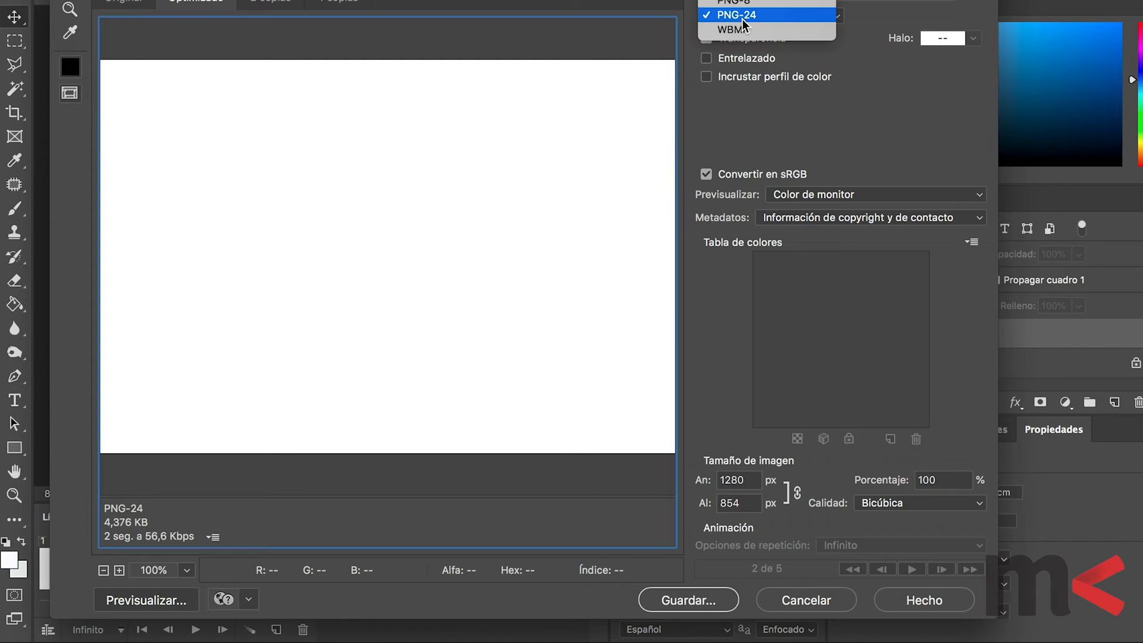
left_click(741, 20)
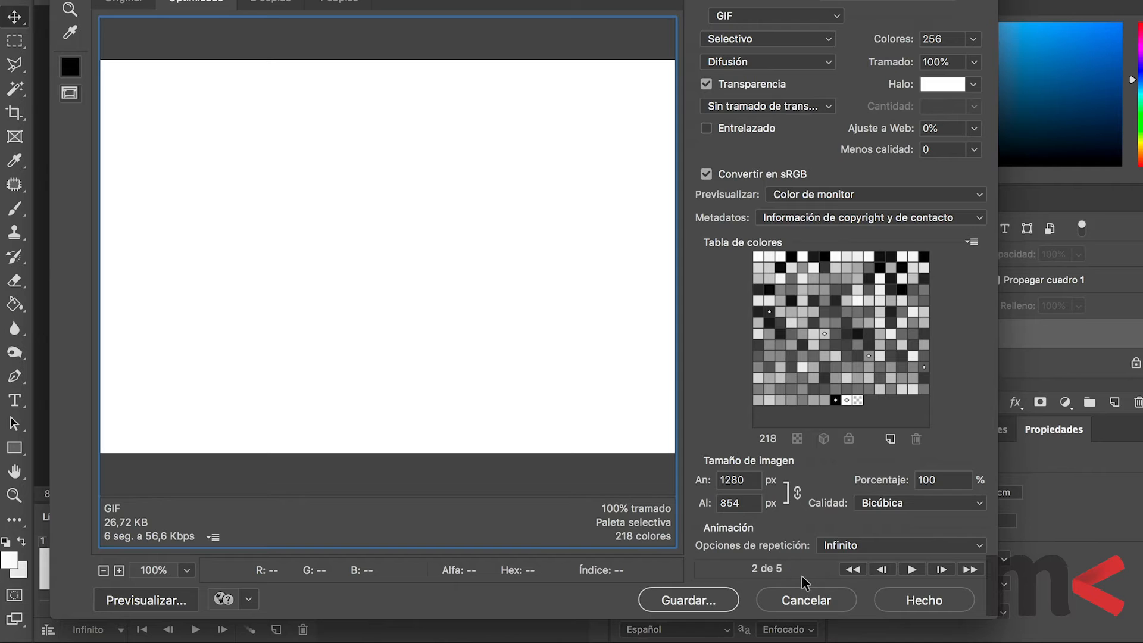
left_click(809, 602)
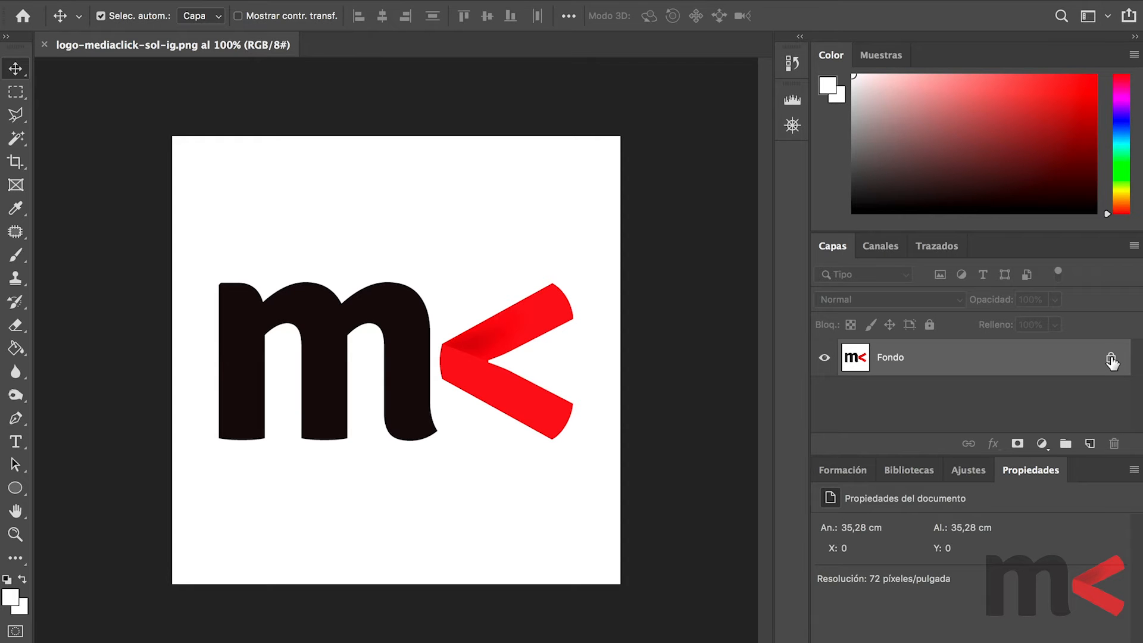
Unlock the logo's Fondo layer and delete all its white areas using the Magic Wand at tolerance 30 with Contiguo off, leaving nothing selected.
left_click(1112, 359)
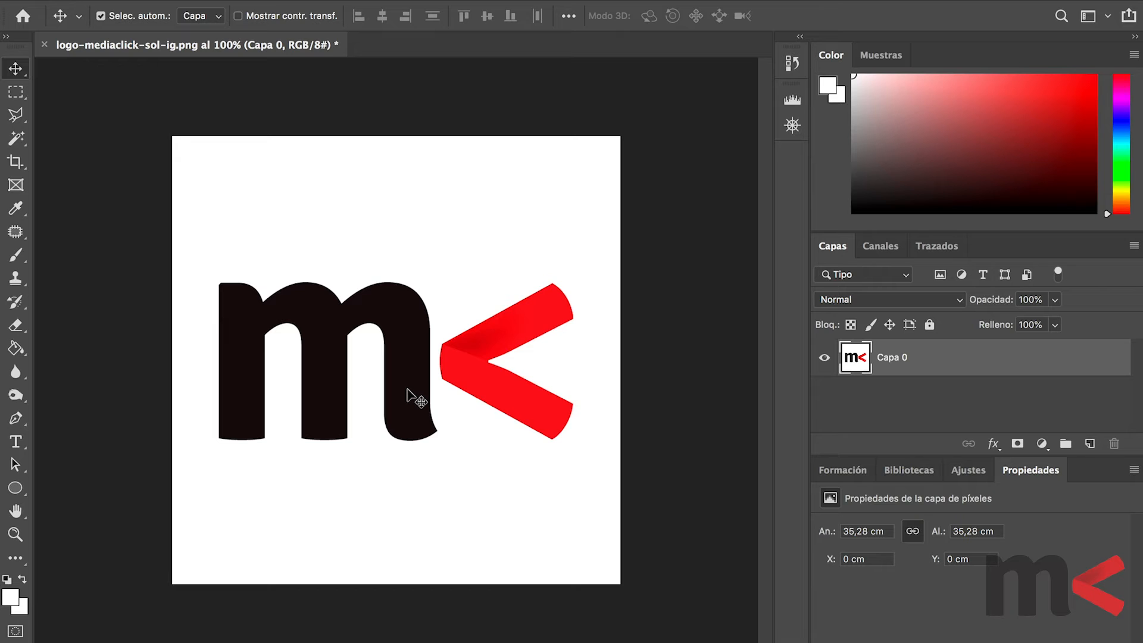
mouse_move(408, 390)
left_mouse_down()
mouse_move(556, 403)
mouse_move(439, 406)
mouse_move(384, 374)
mouse_move(460, 359)
mouse_move(493, 471)
mouse_move(395, 384)
mouse_move(406, 389)
left_mouse_up()
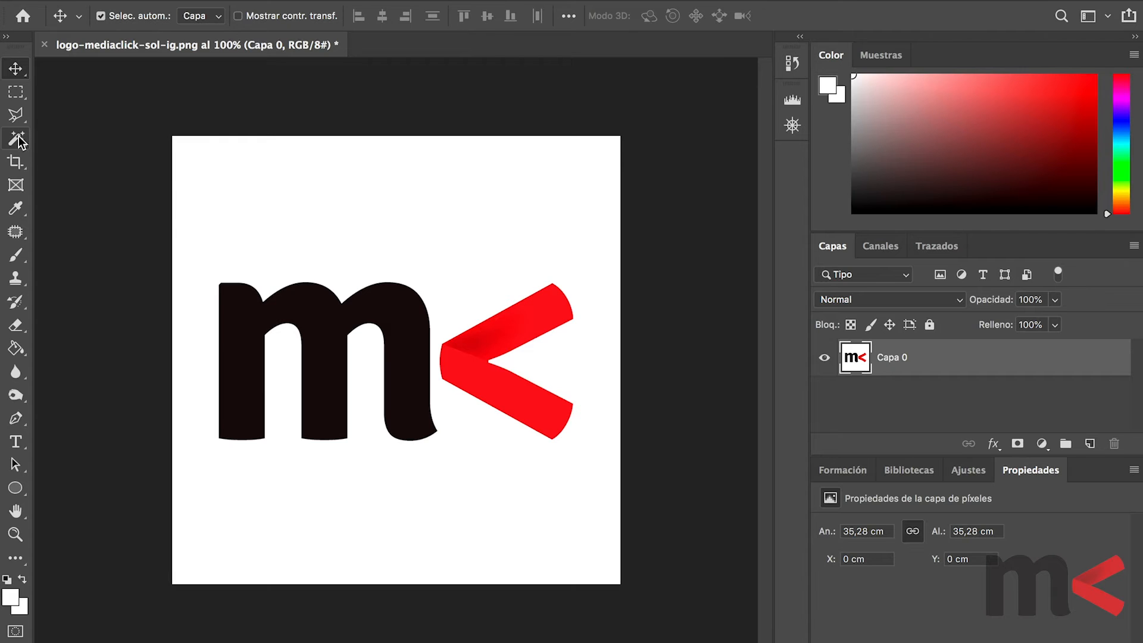
mouse_move(21, 140)
left_mouse_down()
mouse_move(33, 135)
mouse_move(17, 140)
mouse_move(47, 157)
left_mouse_up()
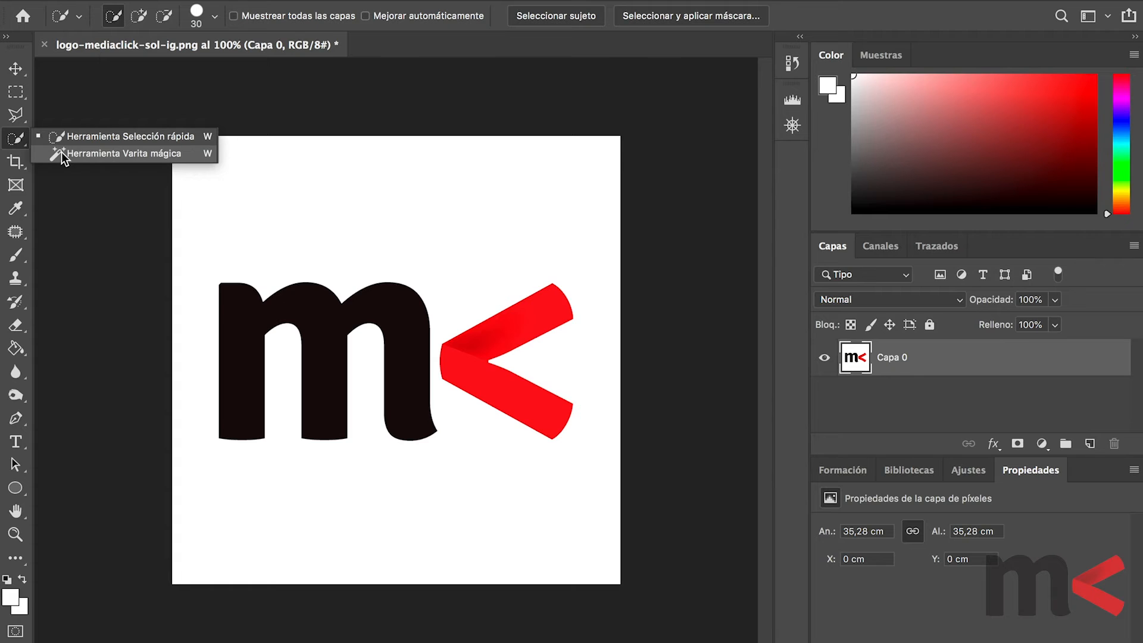
left_click(62, 153)
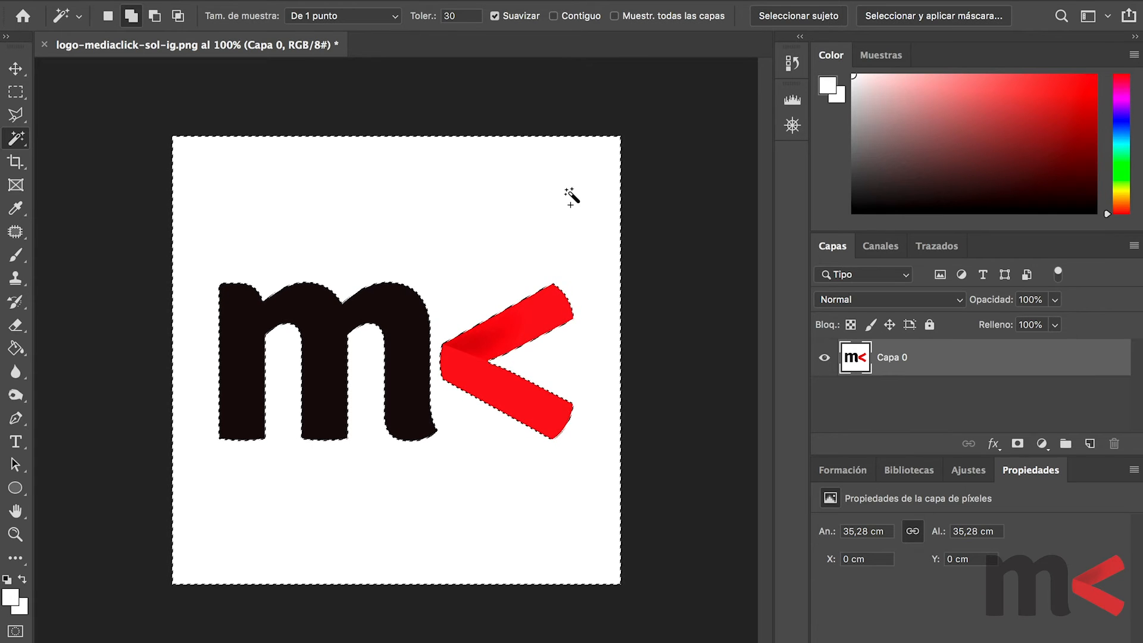
key("Delete")
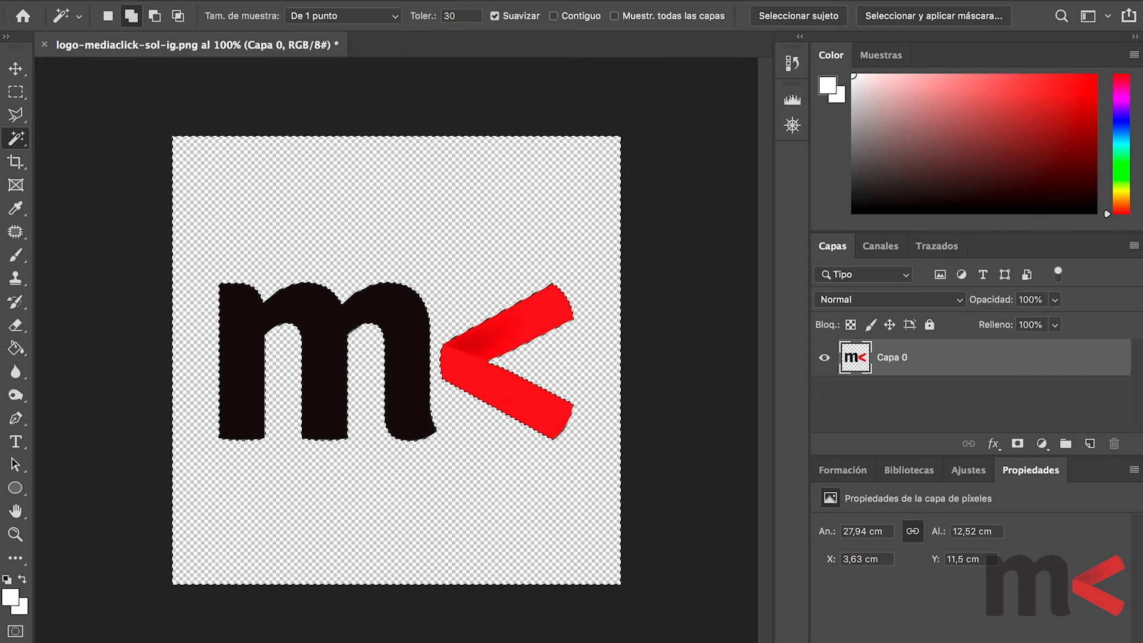
left_click(443, 0)
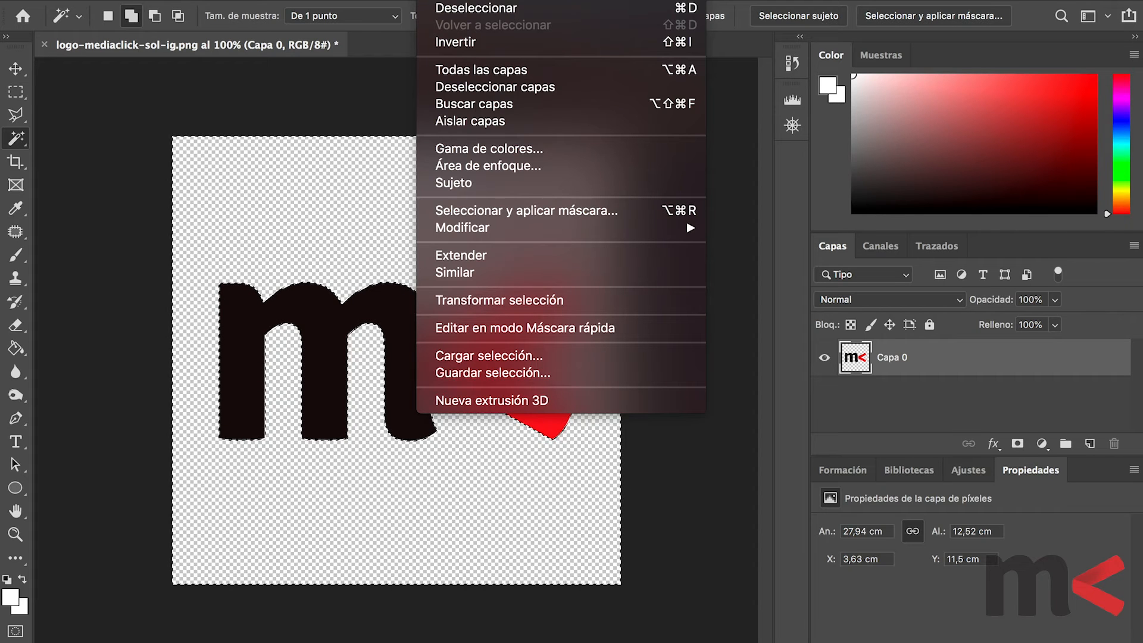
left_click(444, 9)
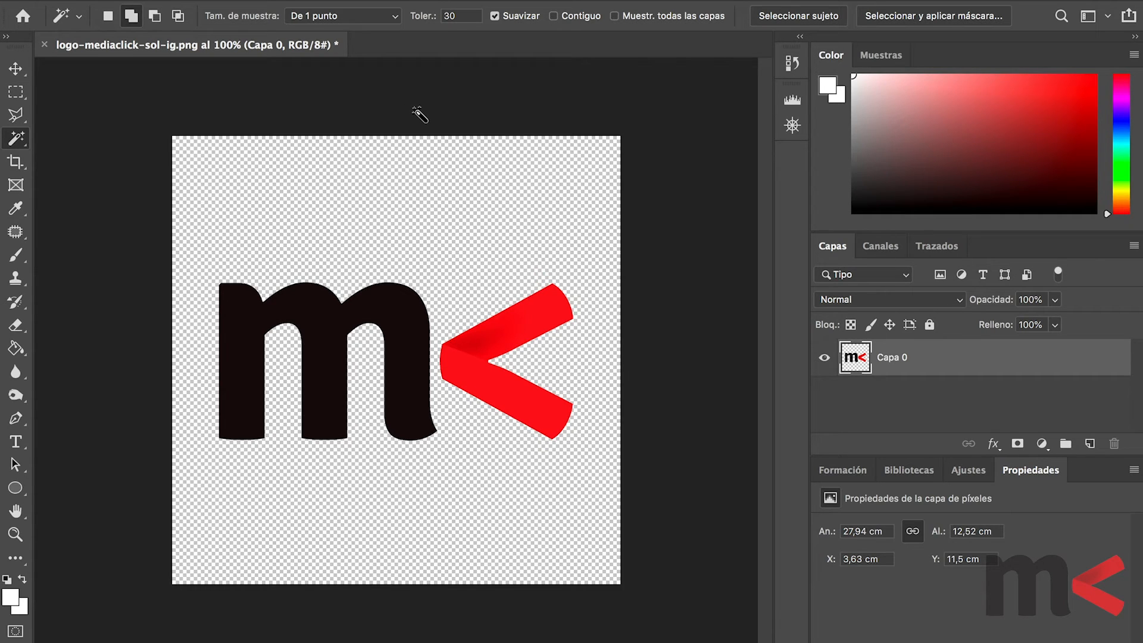
key("super+t")
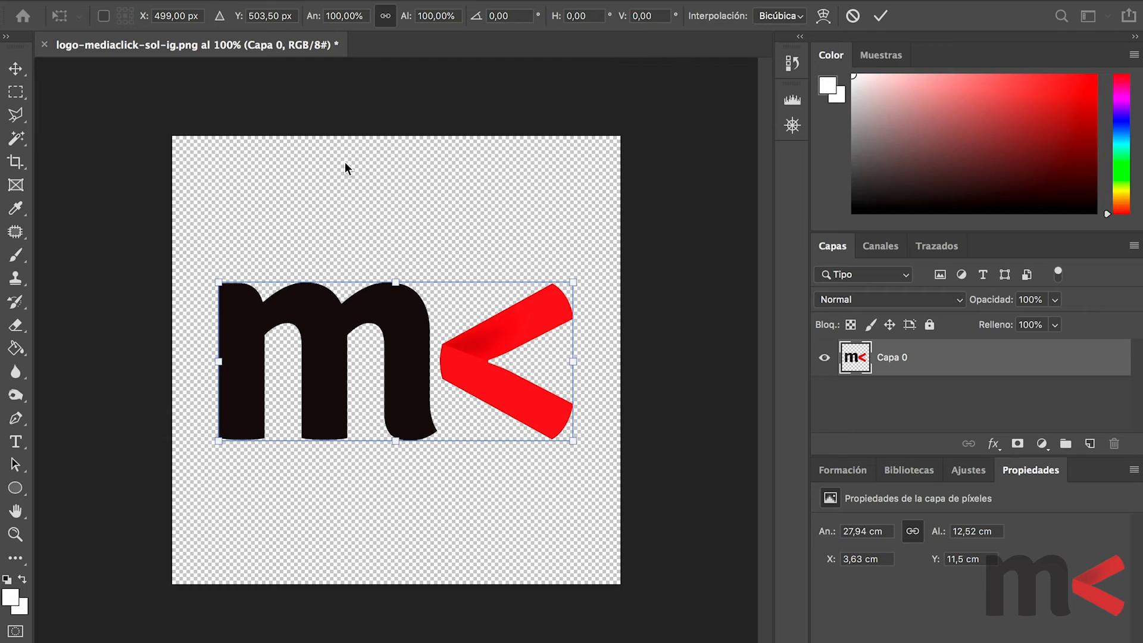
mouse_move(574, 282)
left_mouse_down()
mouse_move(577, 259)
mouse_move(529, 300)
mouse_move(523, 325)
mouse_move(581, 278)
left_mouse_up()
left_click(853, 16)
key("w")
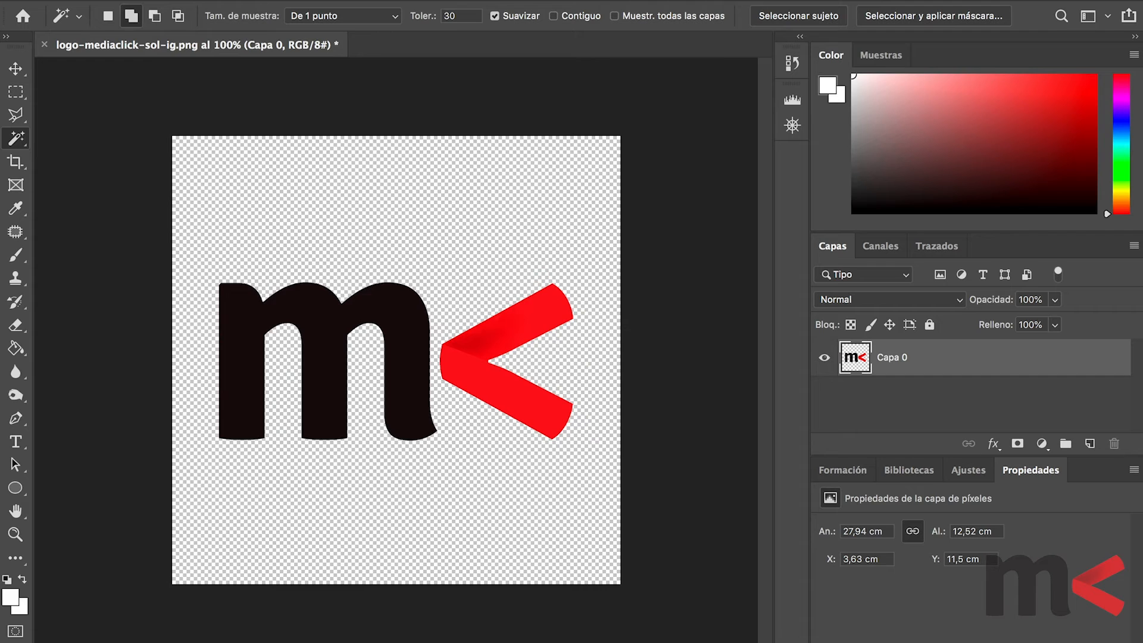
Open Guardar para Web (heredado) for the logo and keep the PNG-24 format with Transparencia enabled.
left_click(169, 0)
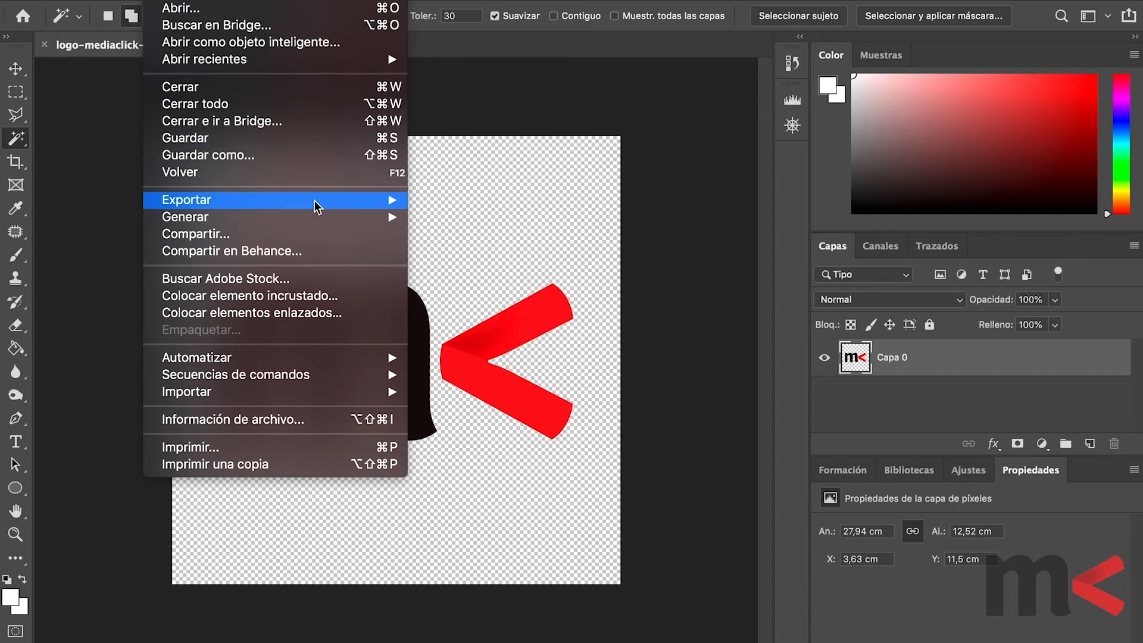
mouse_move(315, 201)
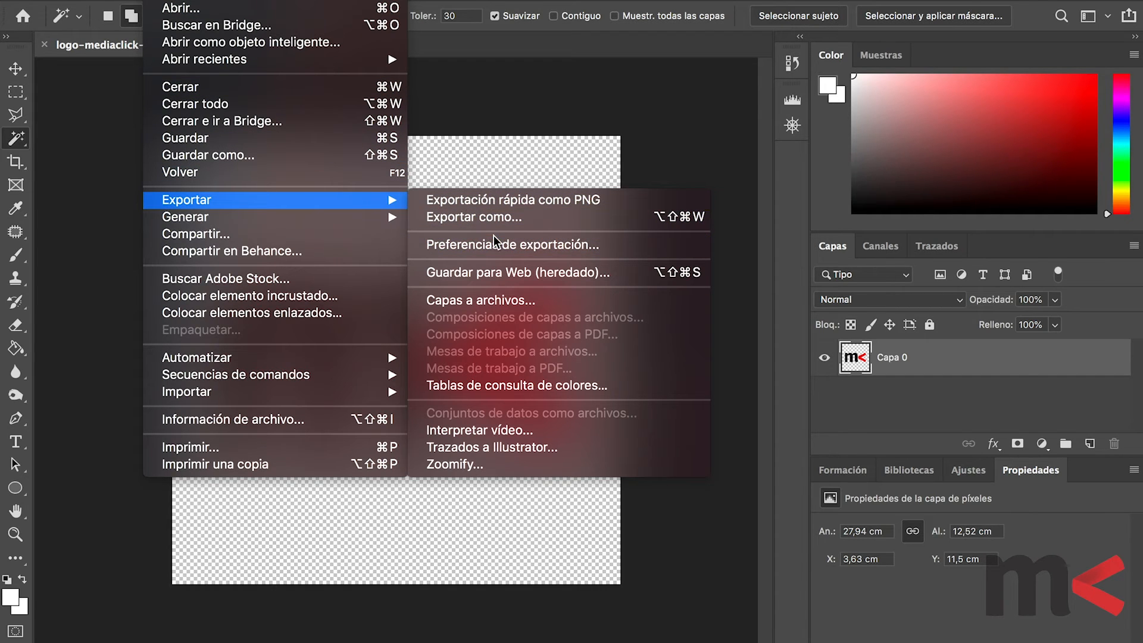
left_click(514, 273)
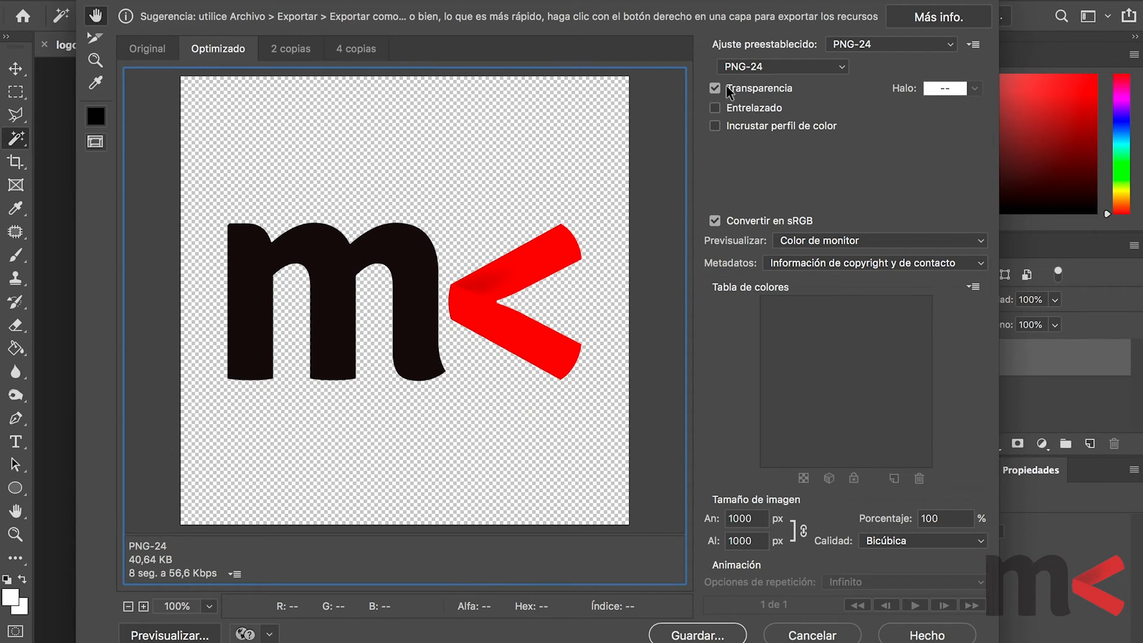
left_click(730, 66)
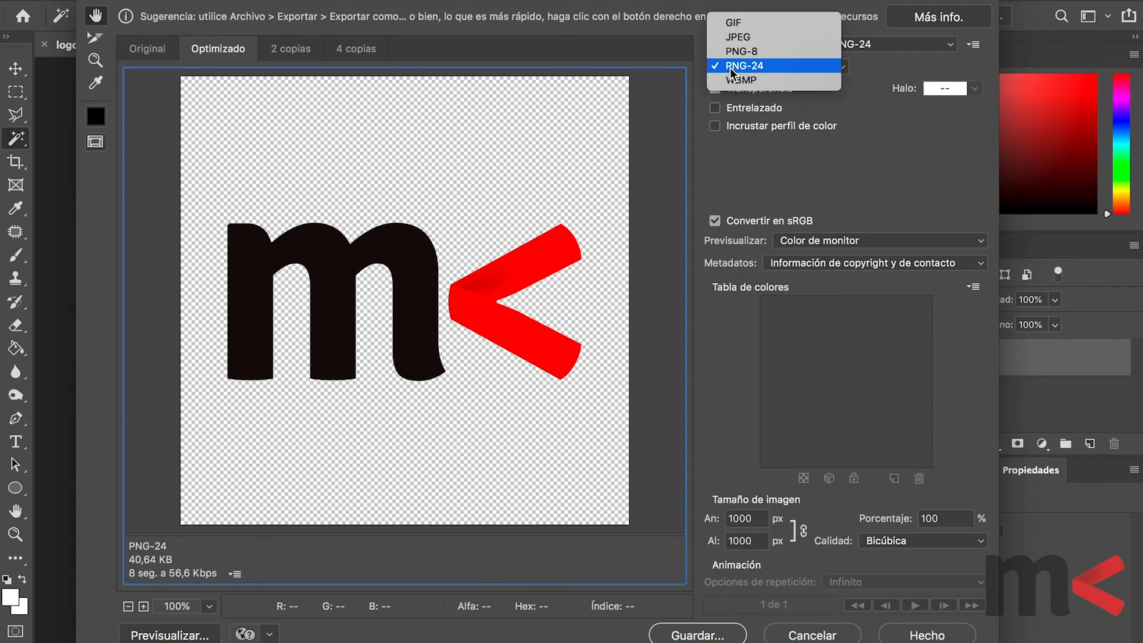
left_click(784, 63)
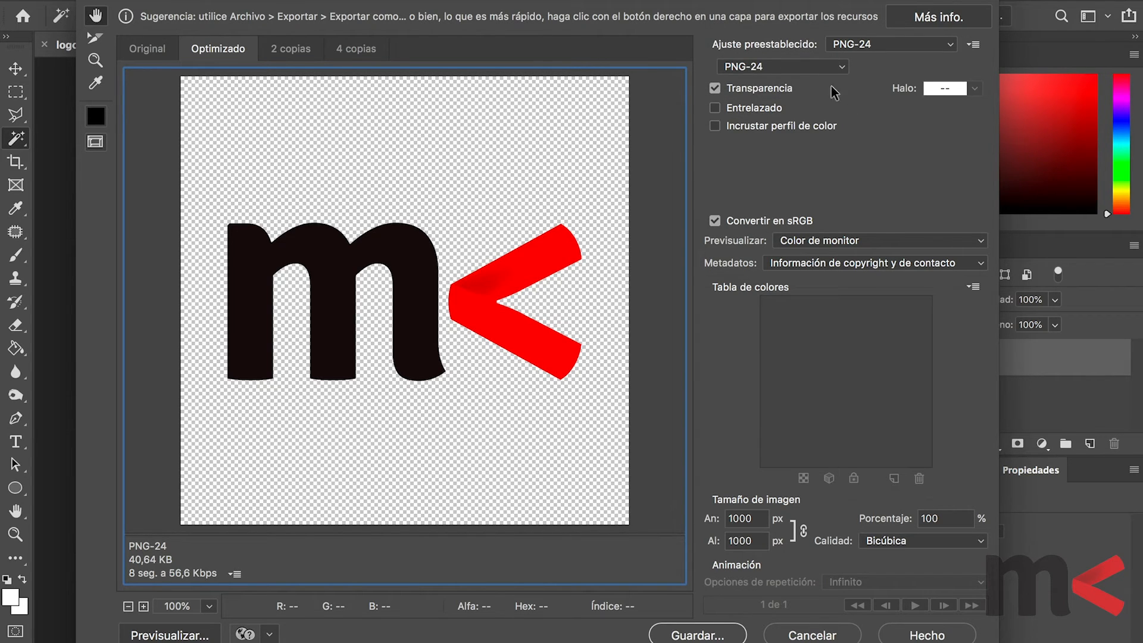
Switch the logo's export format to PNG-8 and back to PNG-24, and cancel the export without saving.
left_click(834, 68)
left_click(821, 54)
left_click(831, 75)
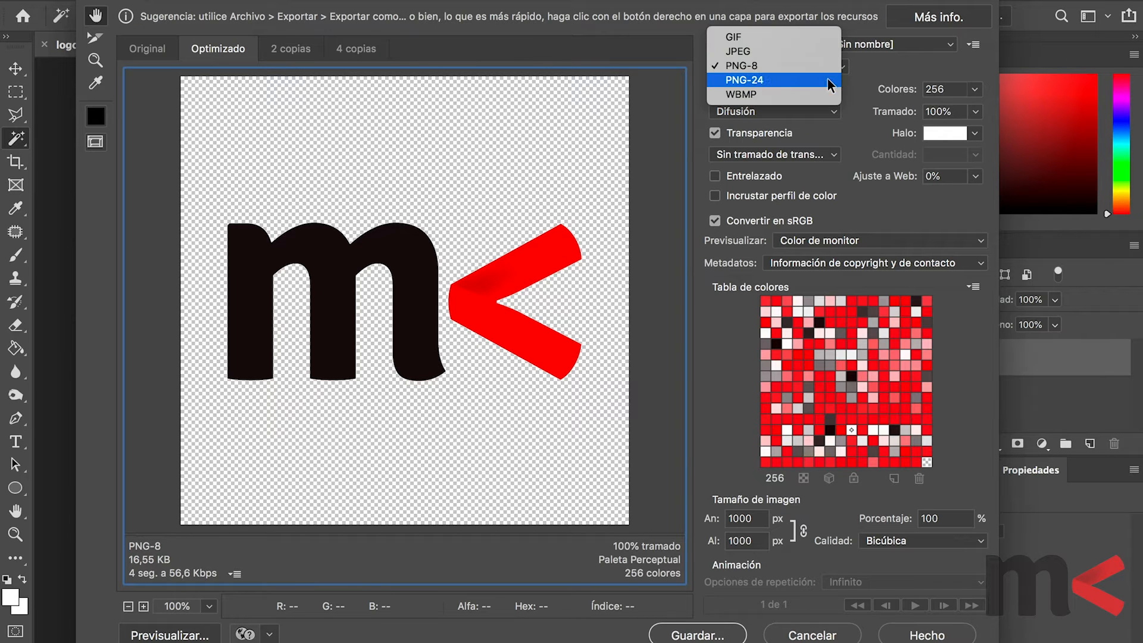
left_click(831, 79)
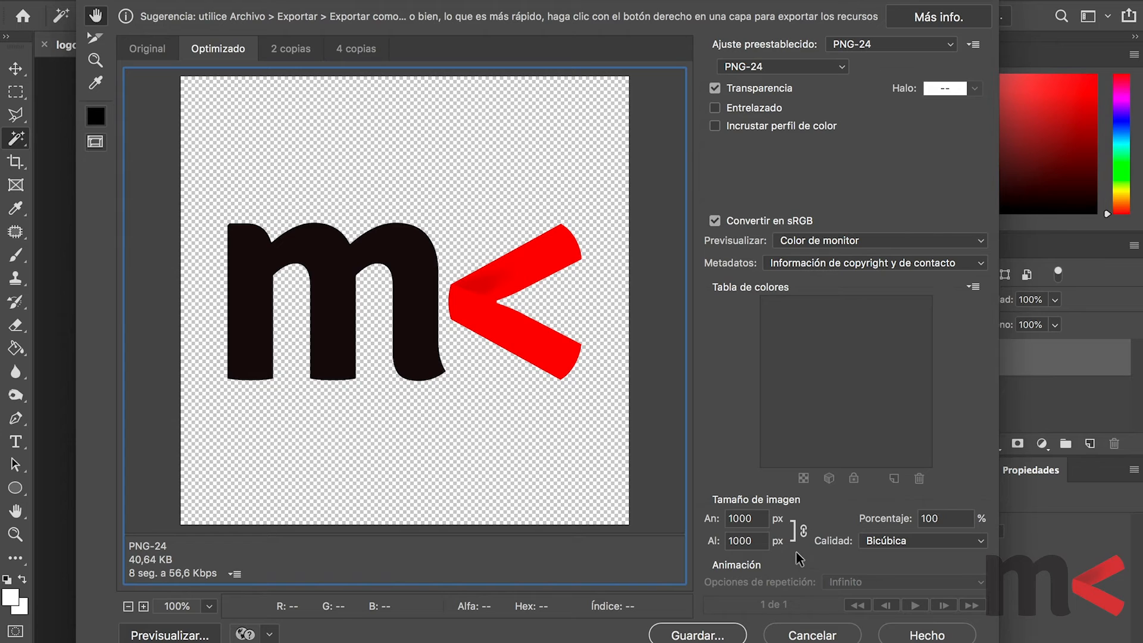
left_click(815, 638)
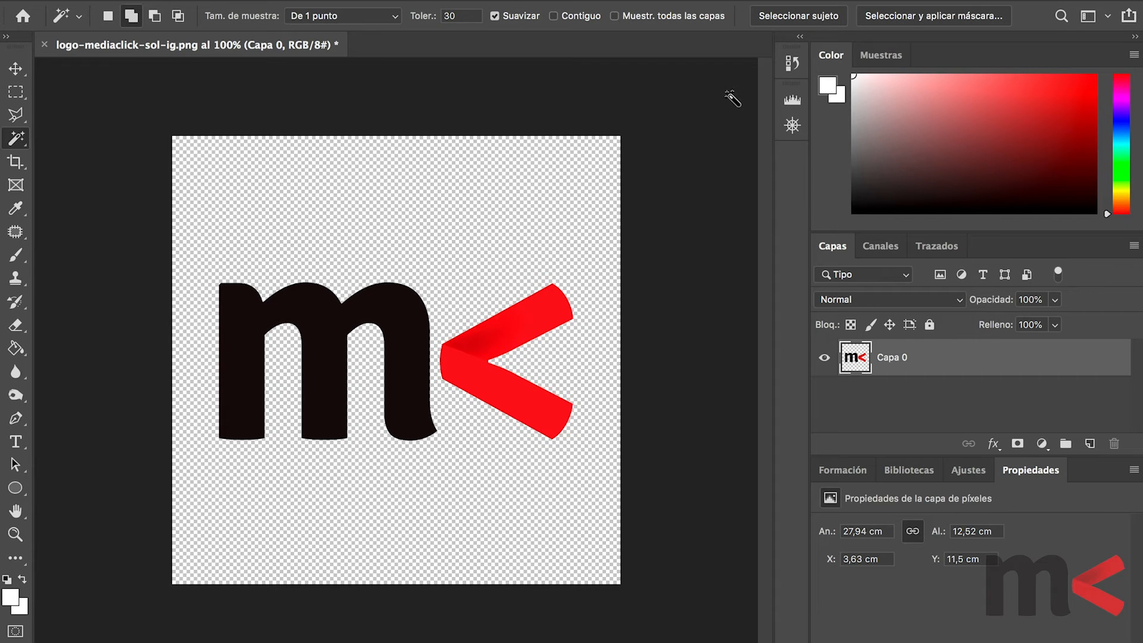
Revert the logo to the Hacer capa history state, before its white background was deleted.
left_click(800, 37)
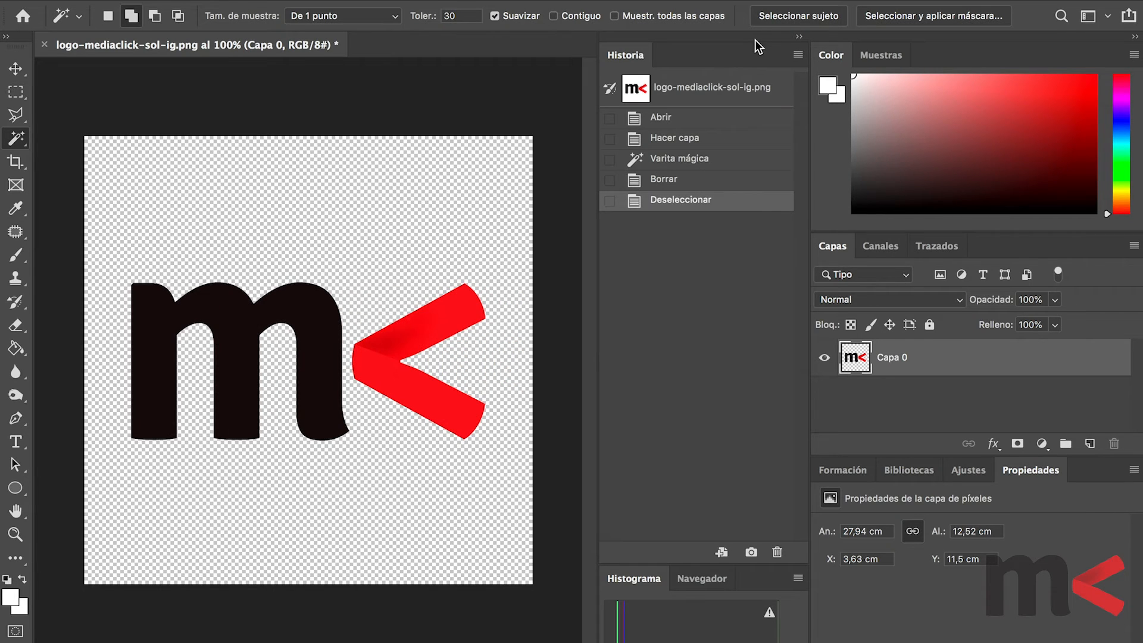
left_click(678, 141)
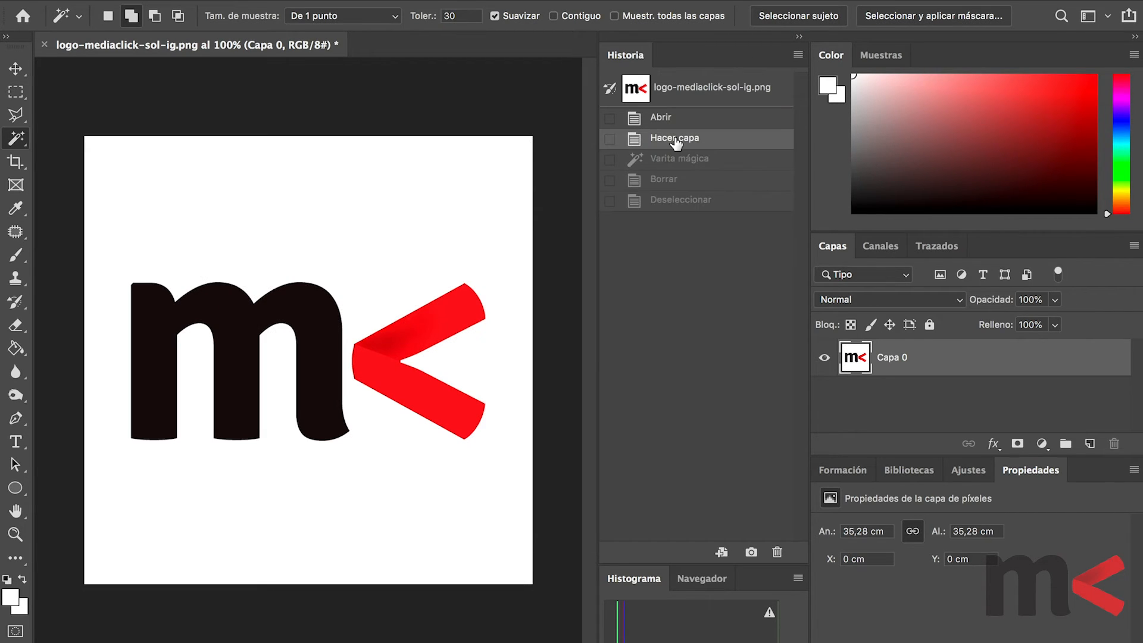
left_click(800, 36)
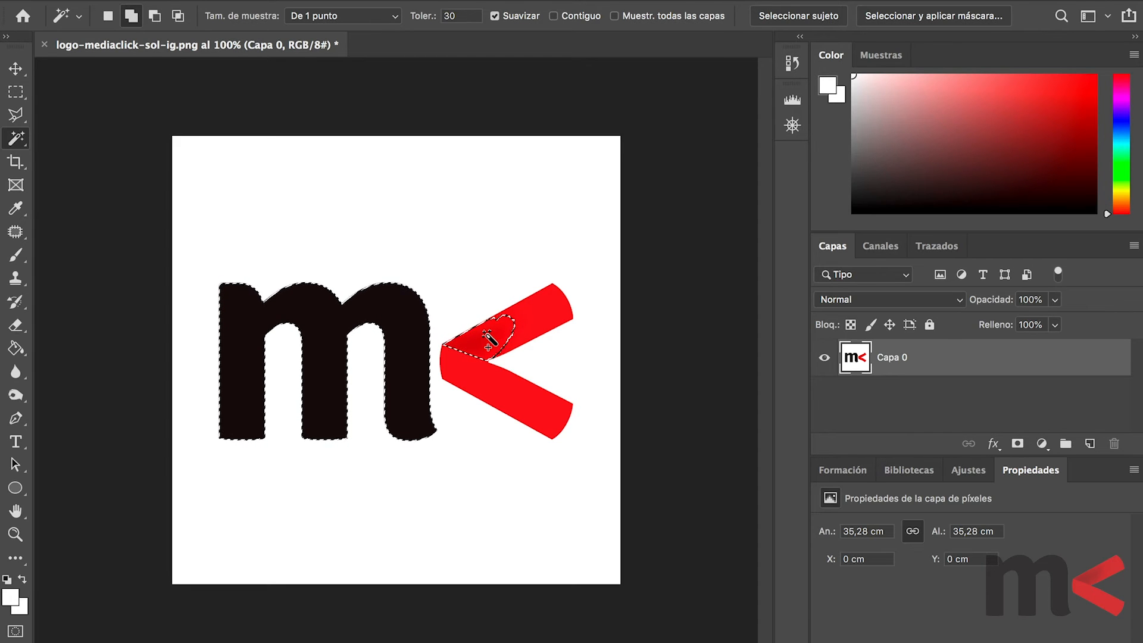
Set the Magic Wand tolerance to 100, add the rest of the red symbol to the selection, and deselect everything.
left_click(461, 16)
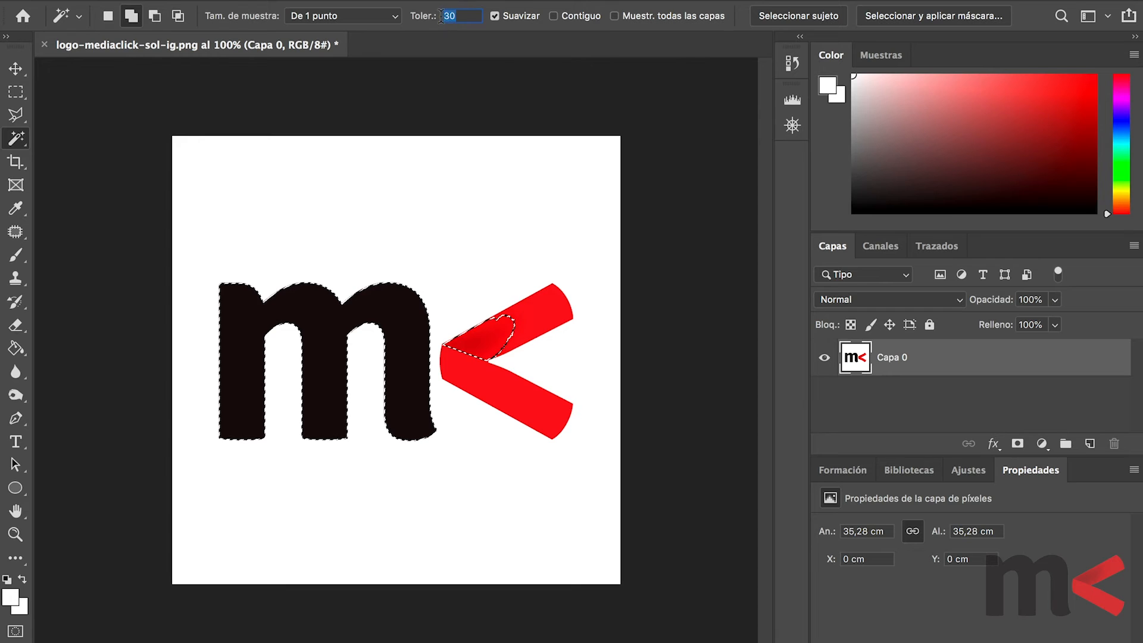
type("100")
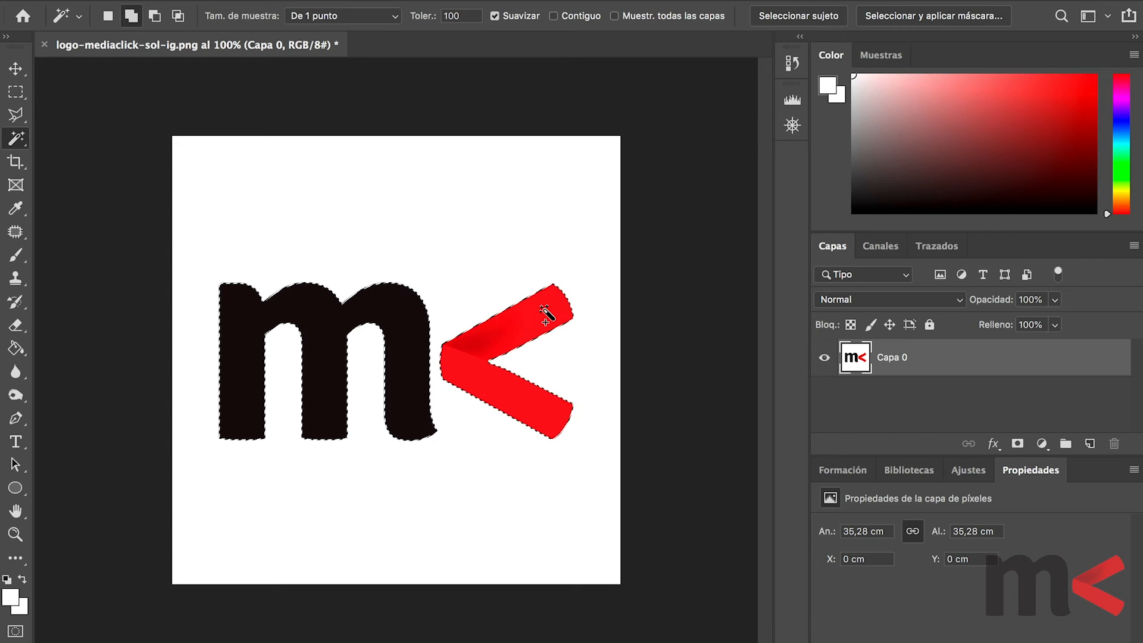
left_click(454, 0)
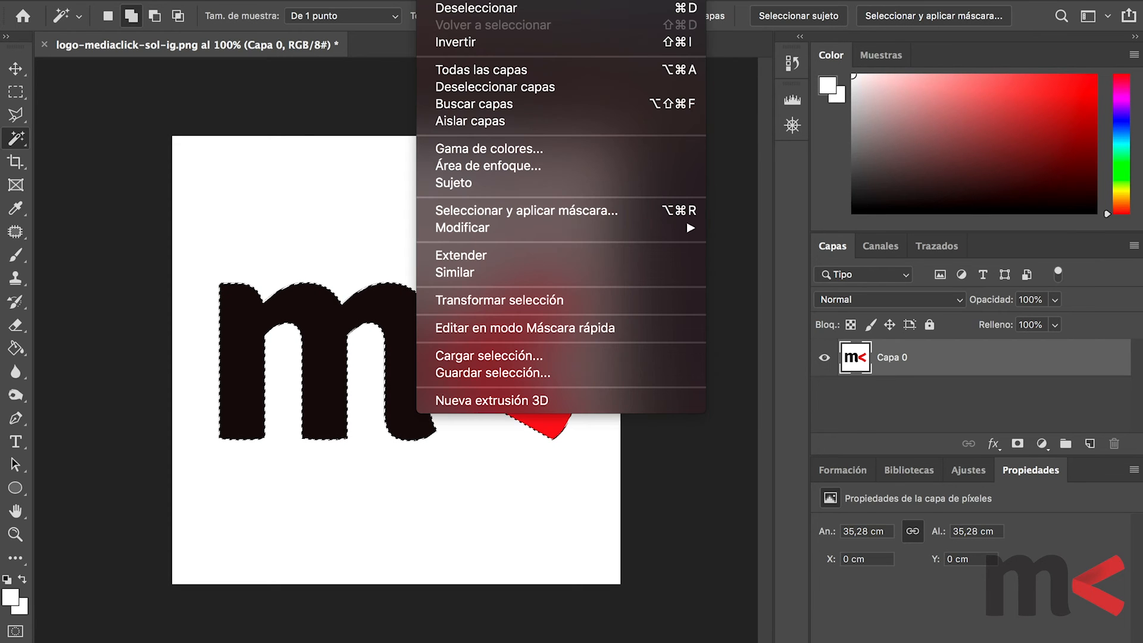
left_click(456, 9)
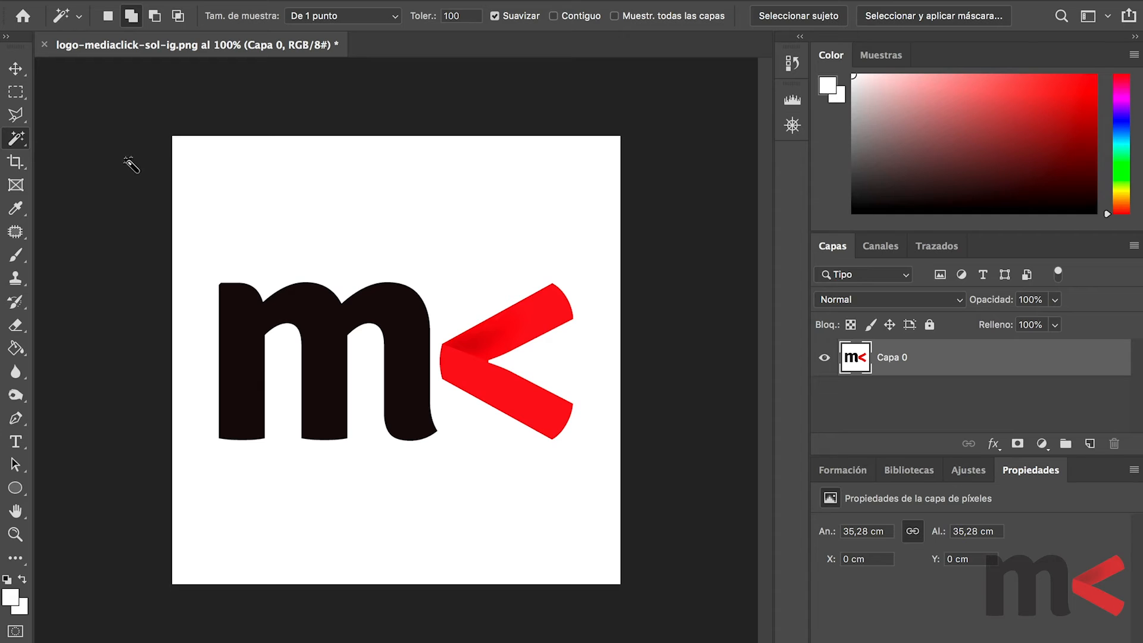
Select the whole black m of the logo with the Quick Selection tool.
right_click(20, 141)
left_click(54, 140)
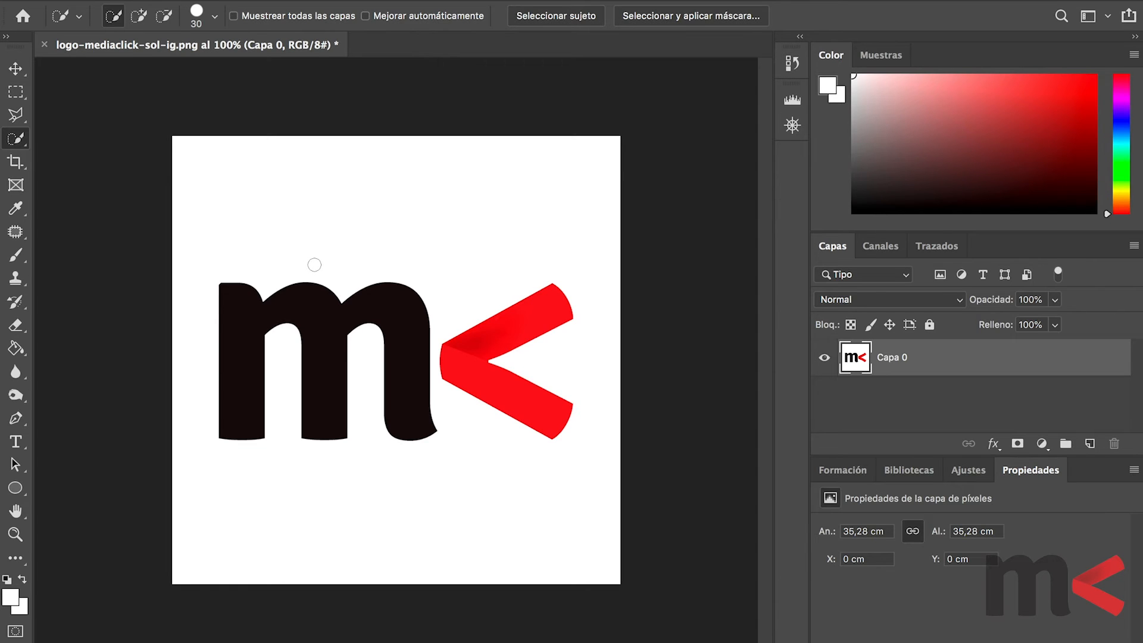
left_click(273, 312)
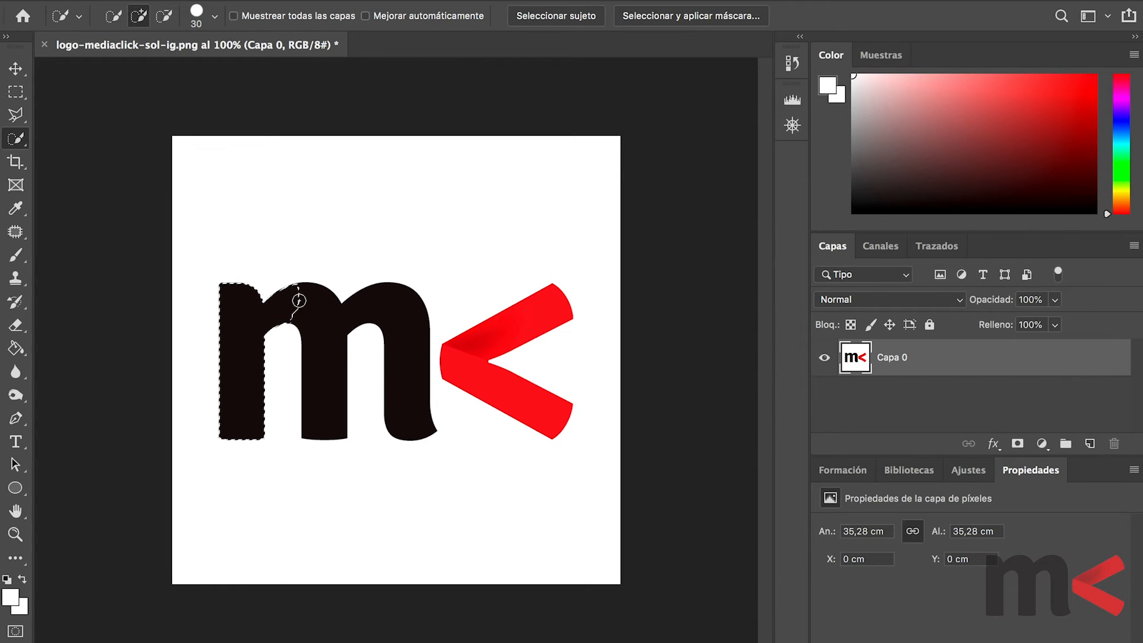
left_click_drag(312, 304, 319, 308)
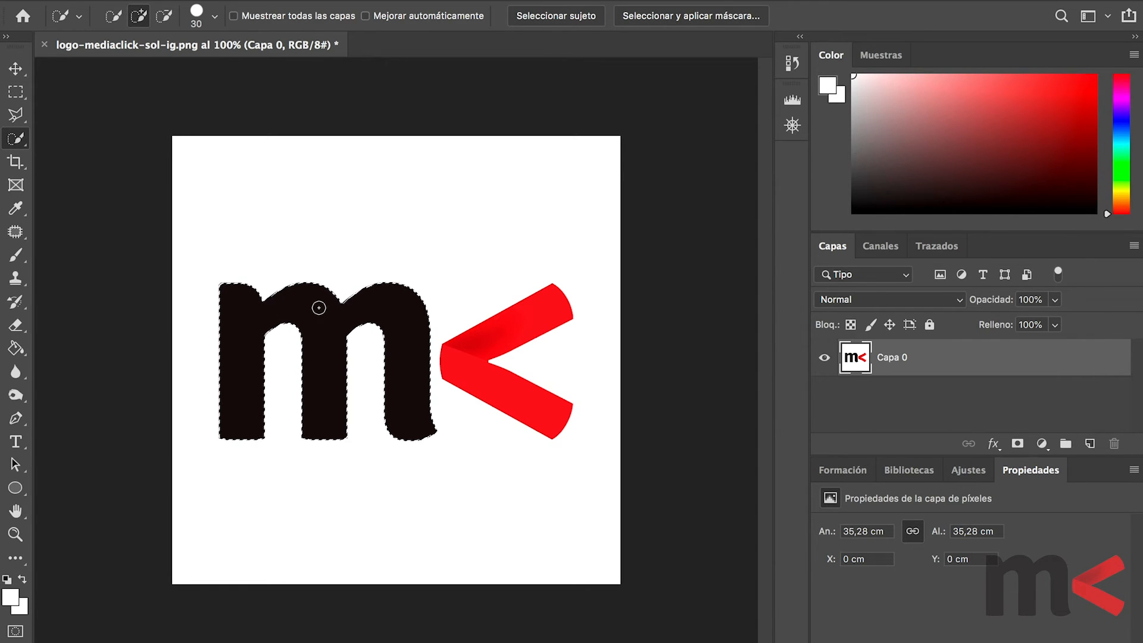
Review the Quick Selection brush options and extend the selection over the darker part of the red symbol.
left_click(80, 15)
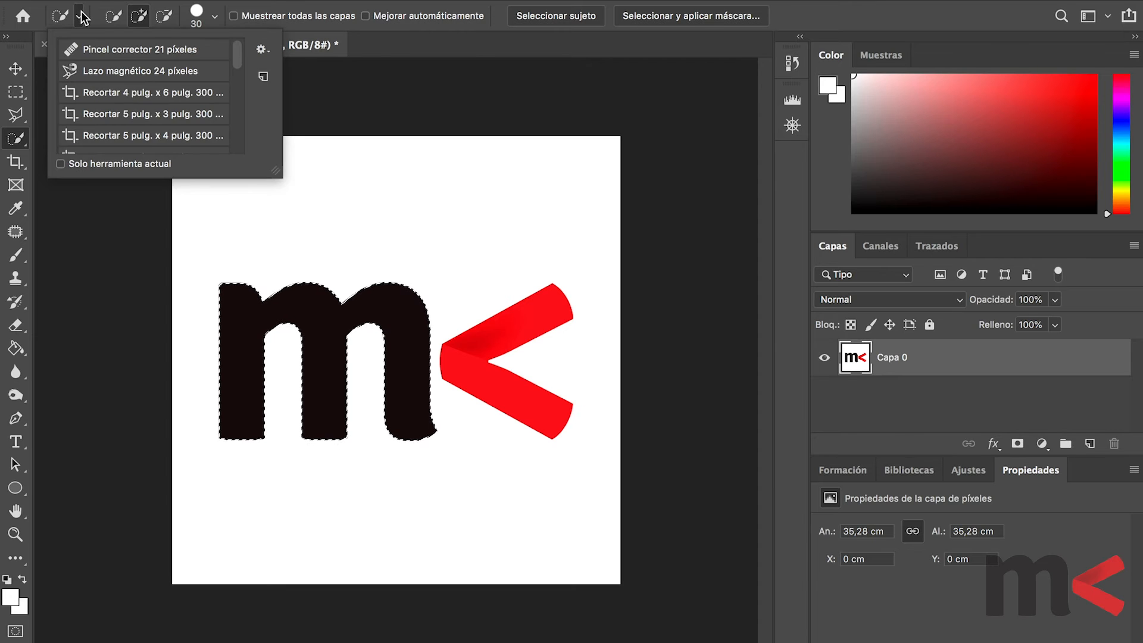
left_click(81, 17)
left_click(216, 19)
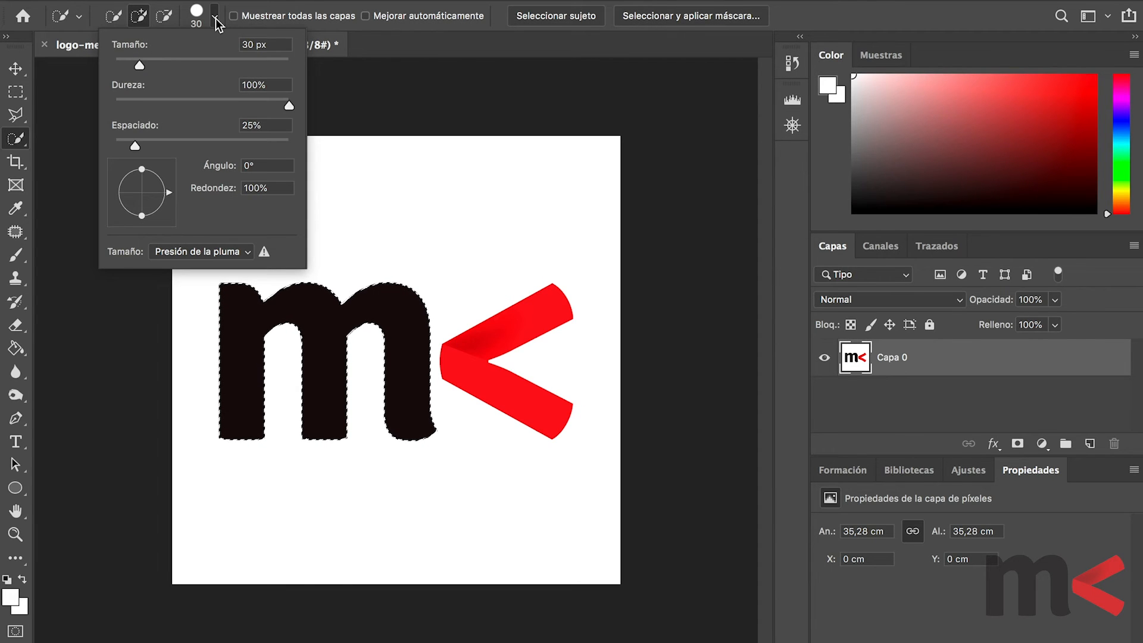
left_click(215, 19)
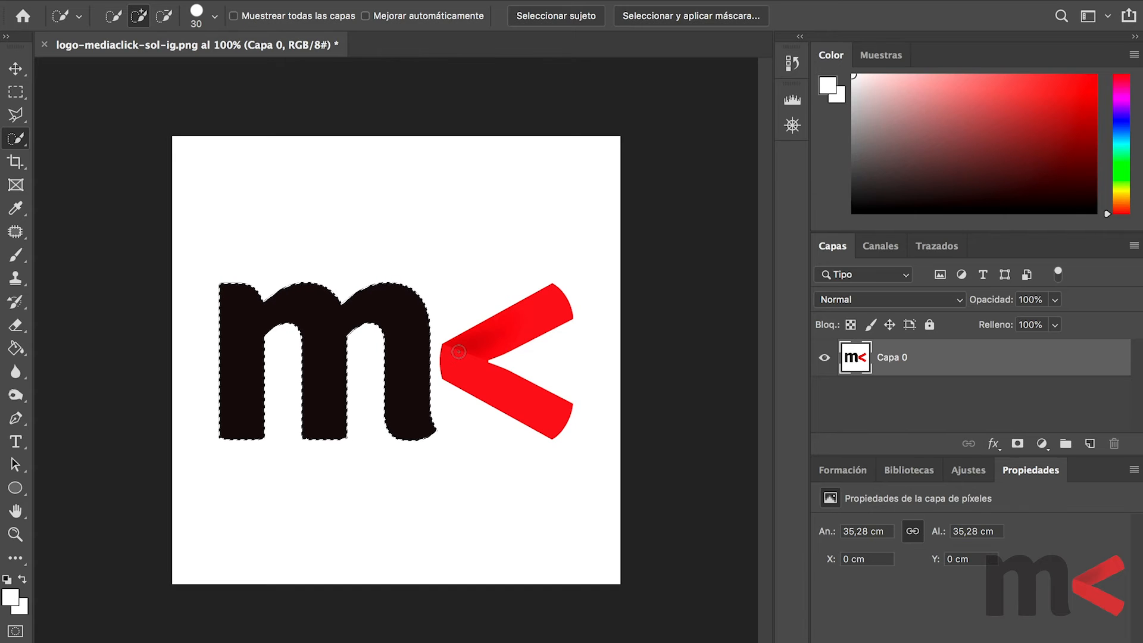
left_click_drag(474, 343, 483, 334)
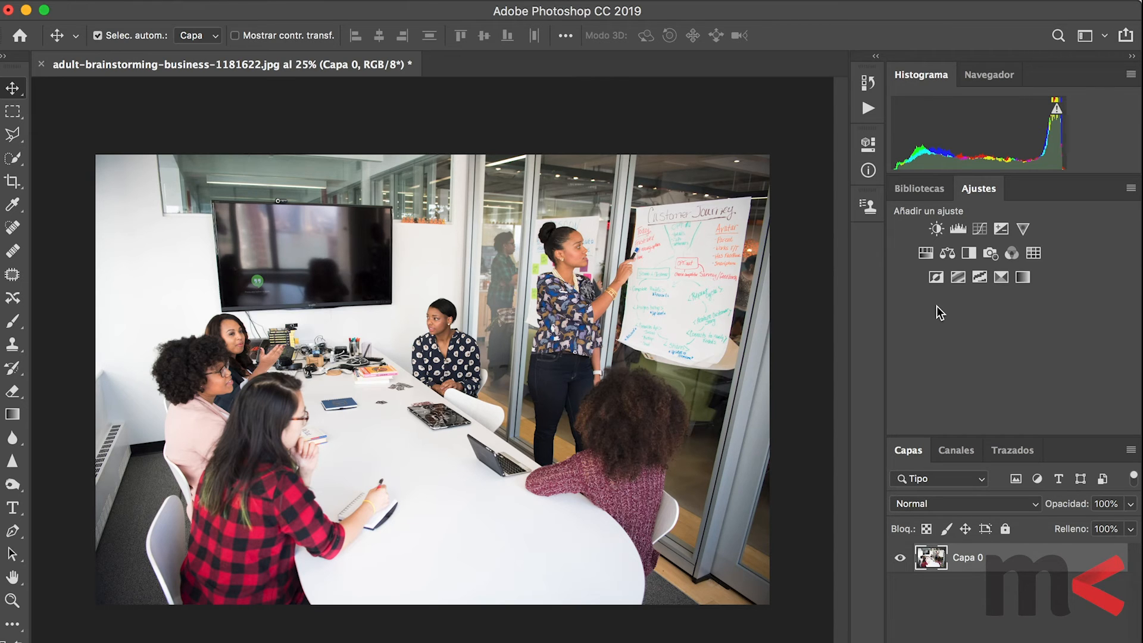
Try a Blanco y negro adjustment layer on the meeting photo with Rojos -17, Cianes 182 and Azules 210, and delete it.
left_click(974, 256)
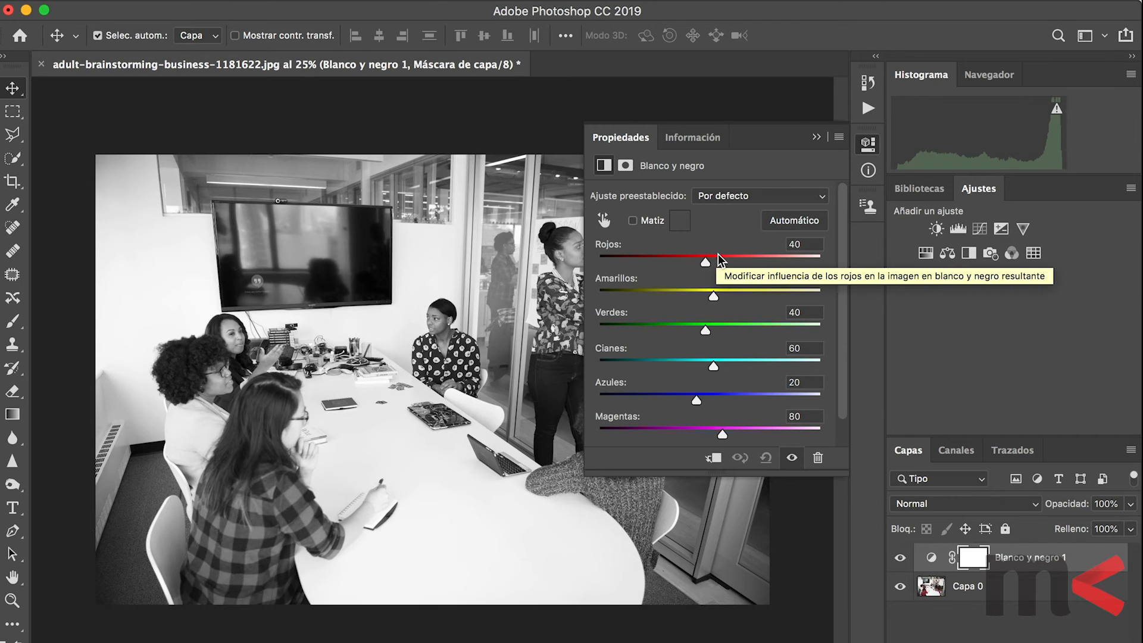
left_click_drag(720, 256, 762, 255)
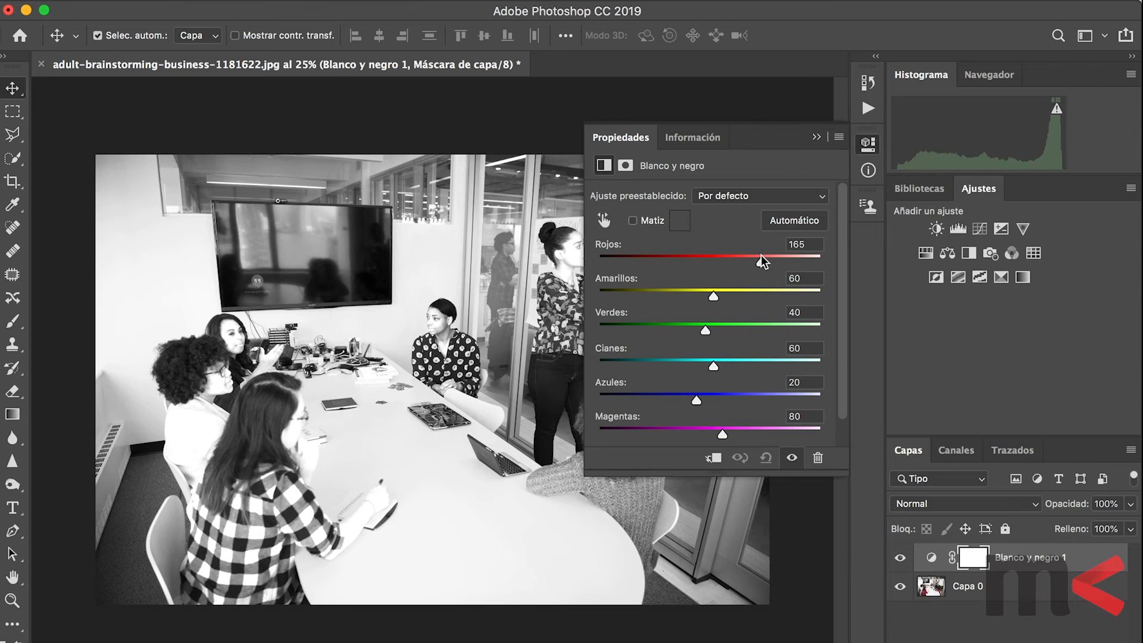
left_click_drag(761, 255, 677, 272)
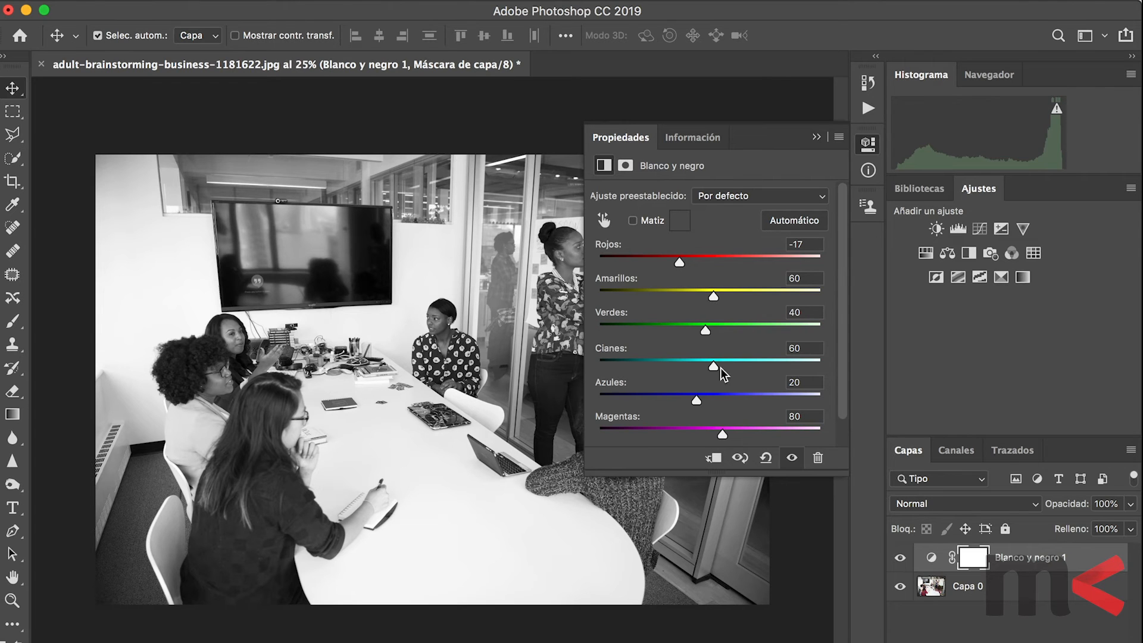
left_click_drag(696, 400, 781, 399)
left_click_drag(712, 365, 770, 364)
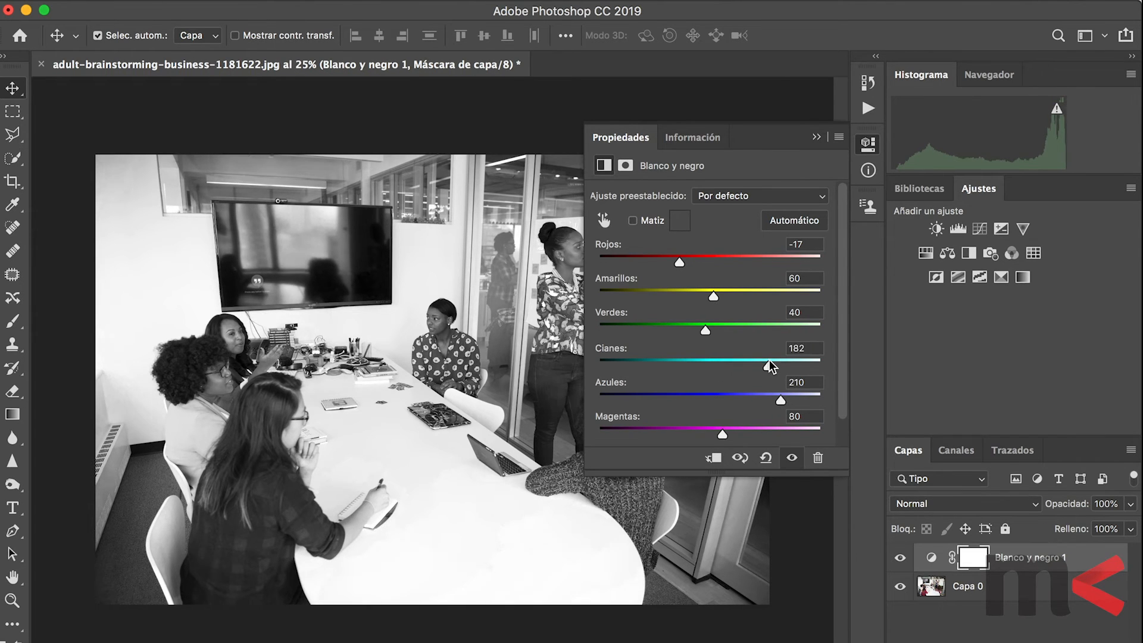
left_click(814, 138)
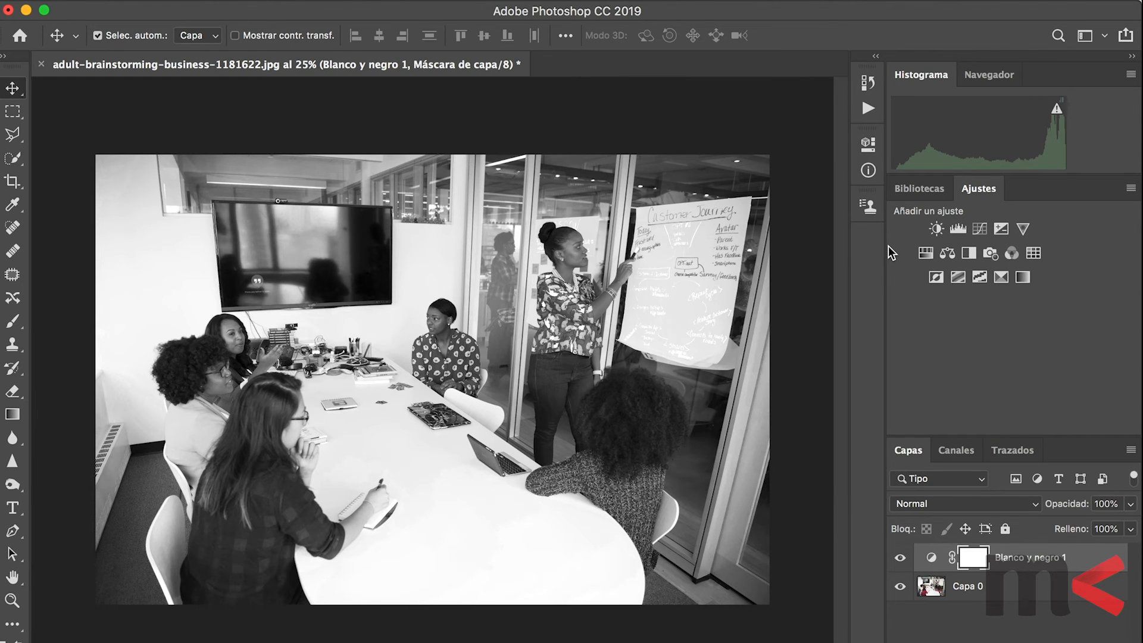
key("Delete")
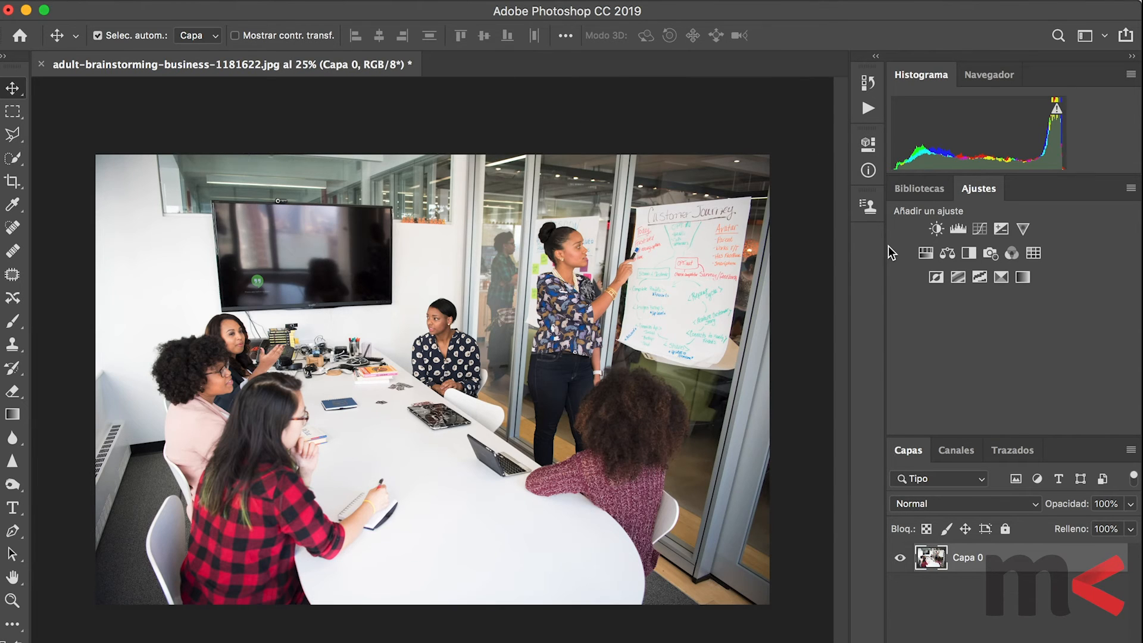
Try a Curvas adjustment layer with the highlight endpoint lowered and the shadow endpoint raised to output 48, and delete it.
left_click(979, 231)
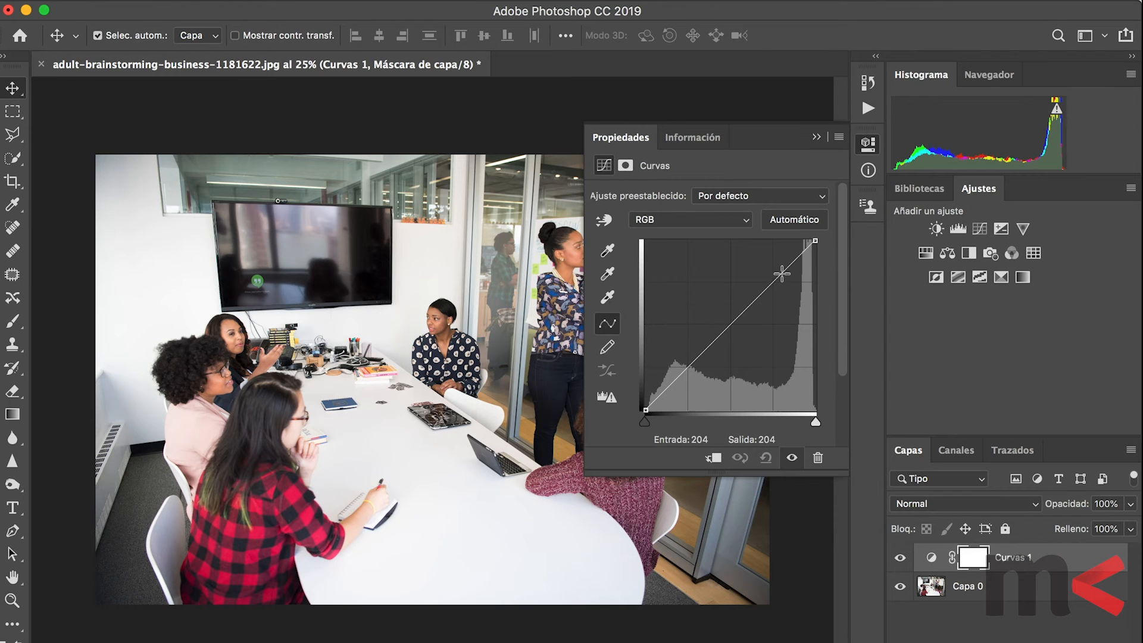
left_click(815, 242)
left_click_drag(814, 242, 815, 302)
left_click_drag(647, 410, 646, 381)
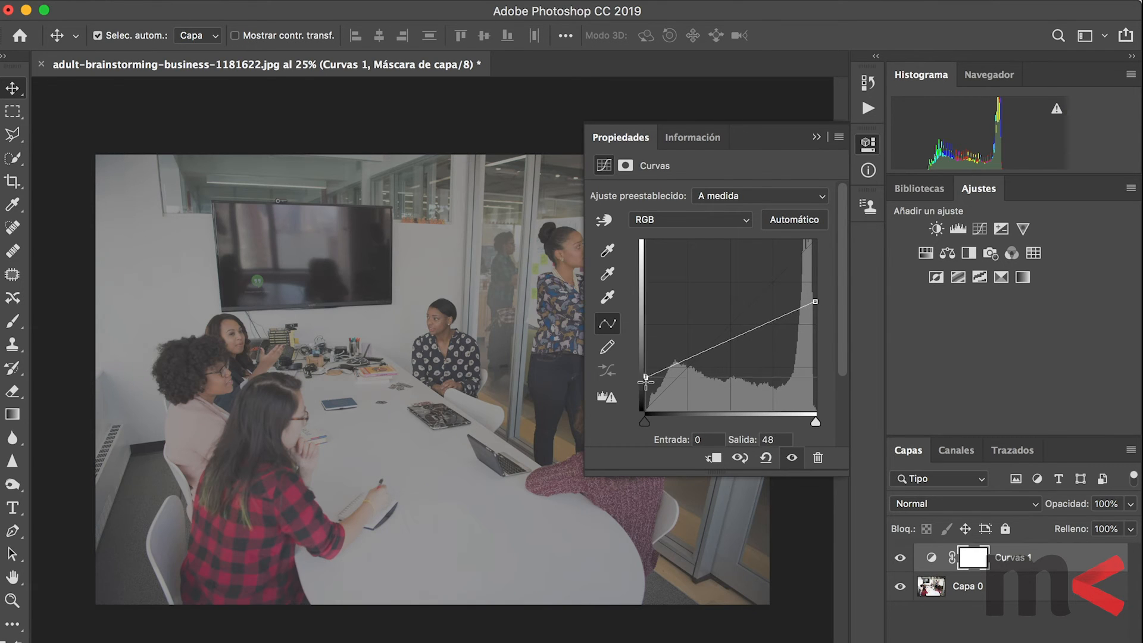
left_click(816, 137)
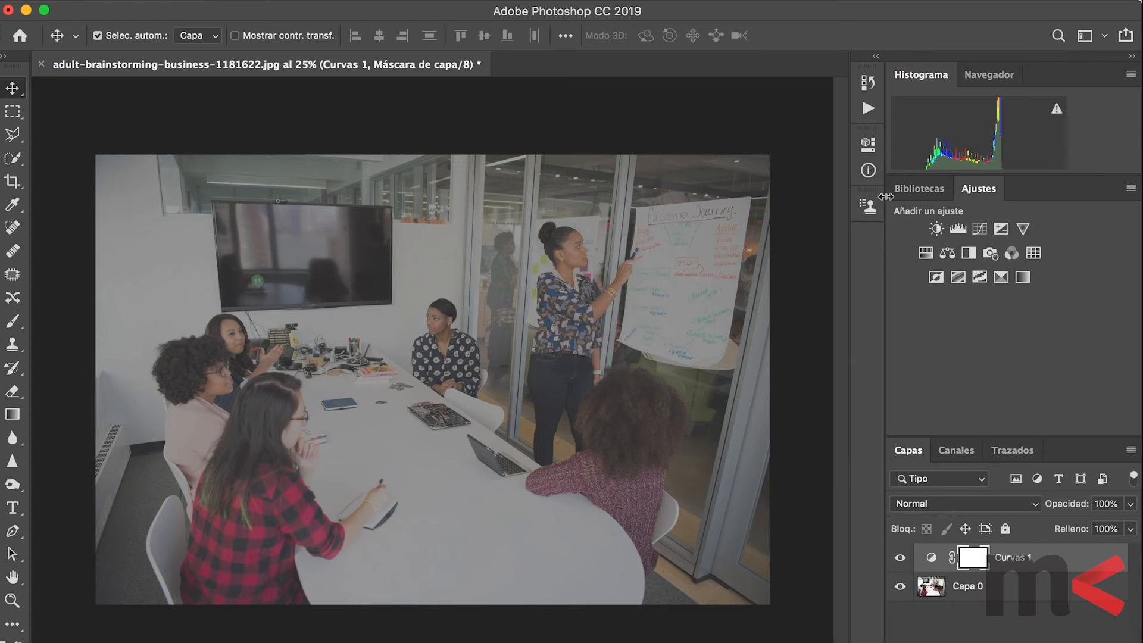
left_click(1007, 556)
key("Delete")
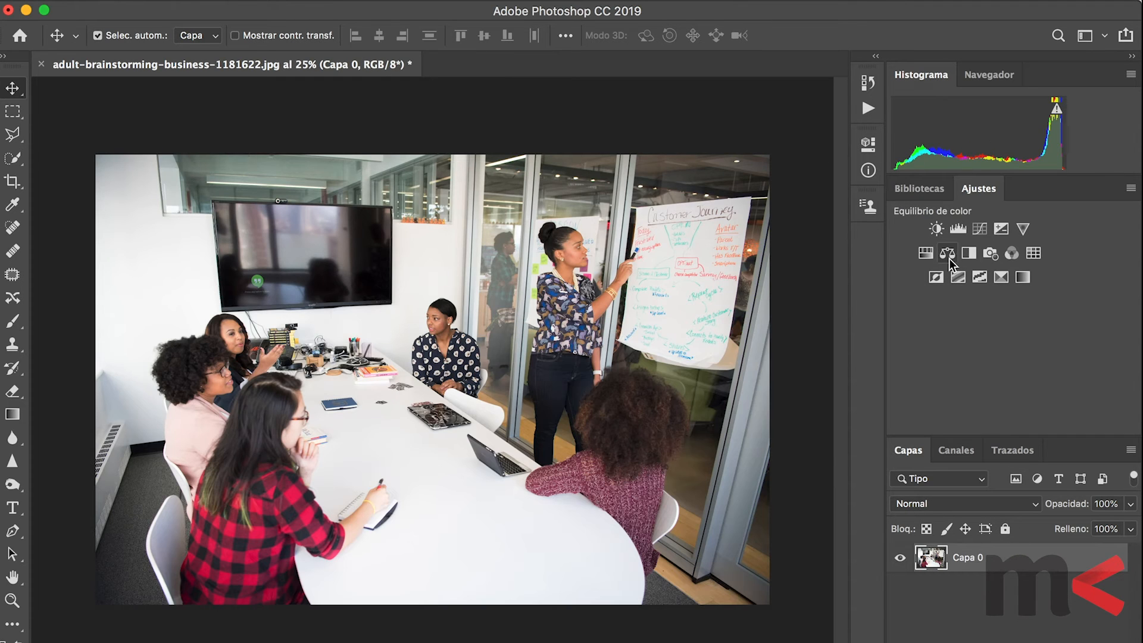
Try an Equilibrio de color layer on the midtones with Cian-Rojo -44, Magenta-Verde -40 and Amarillo-Azul +37, and delete it.
left_click(948, 256)
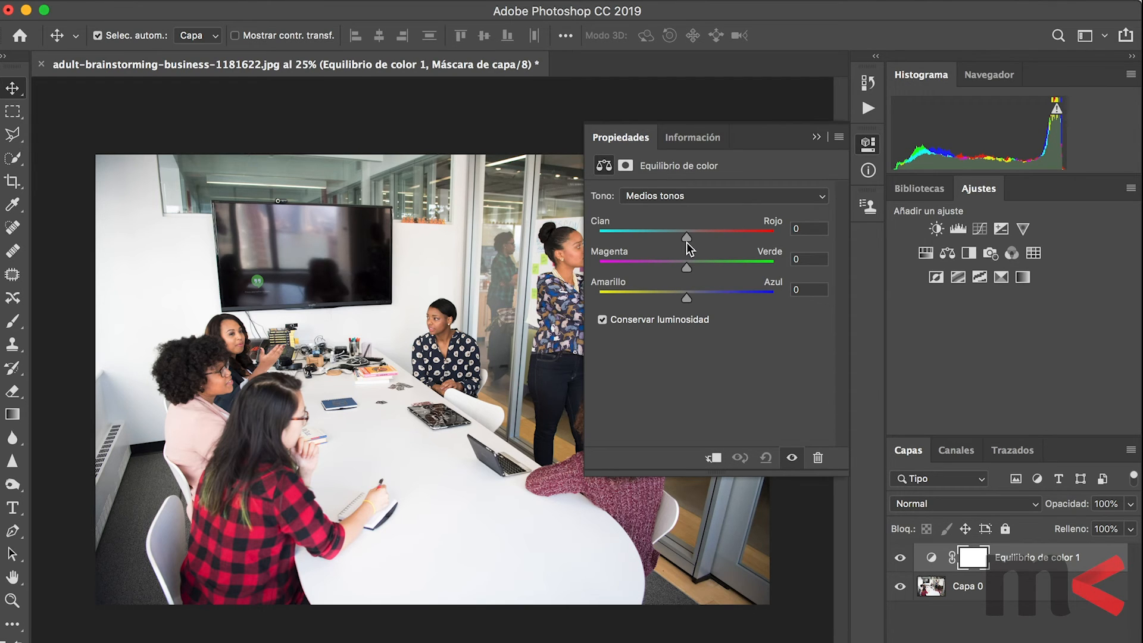
left_click_drag(668, 238, 649, 238)
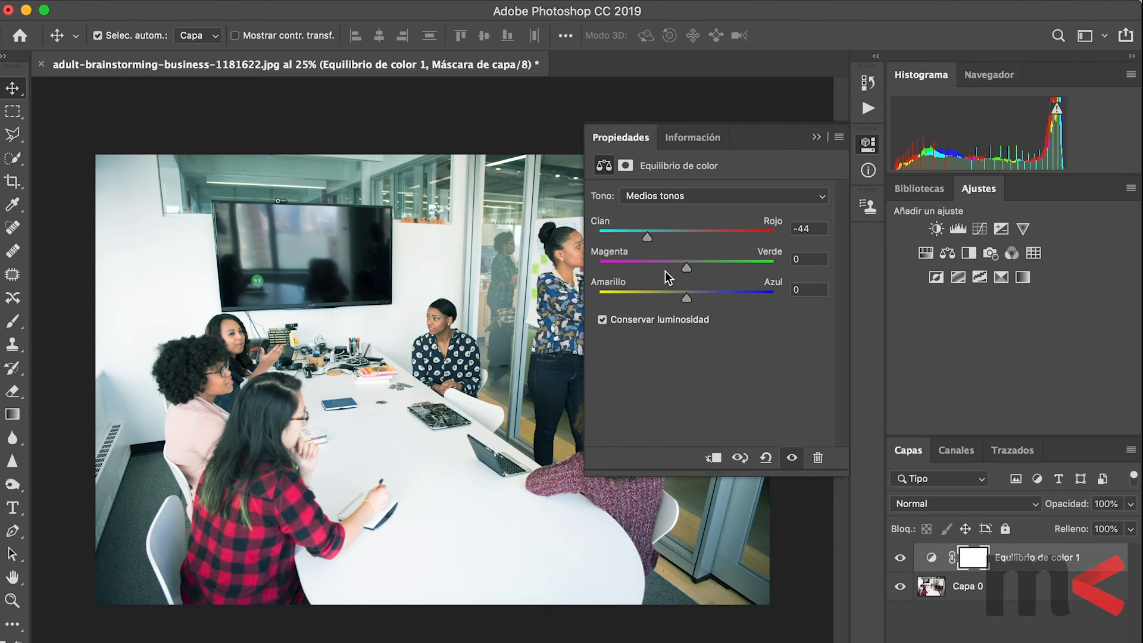
left_click(706, 294)
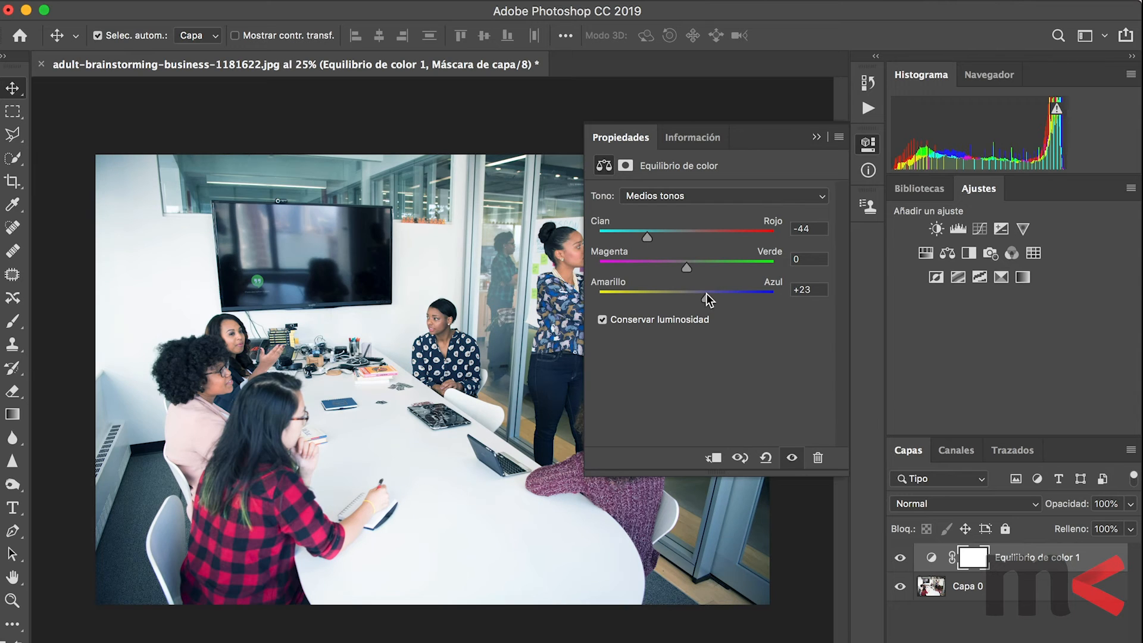
left_click_drag(660, 263, 652, 262)
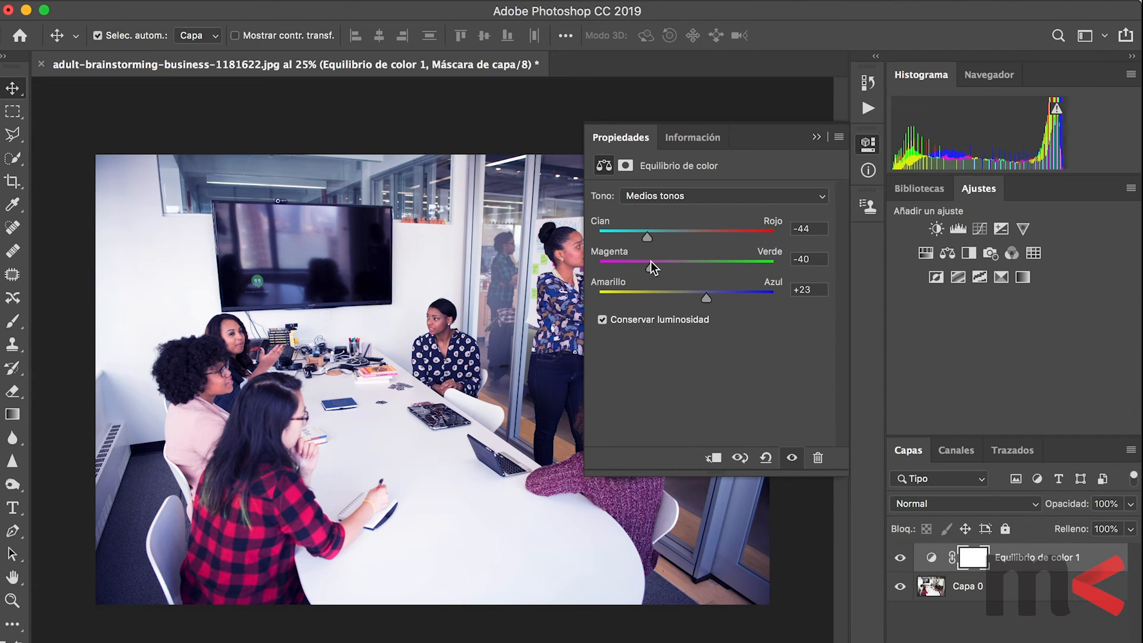
left_click(719, 293)
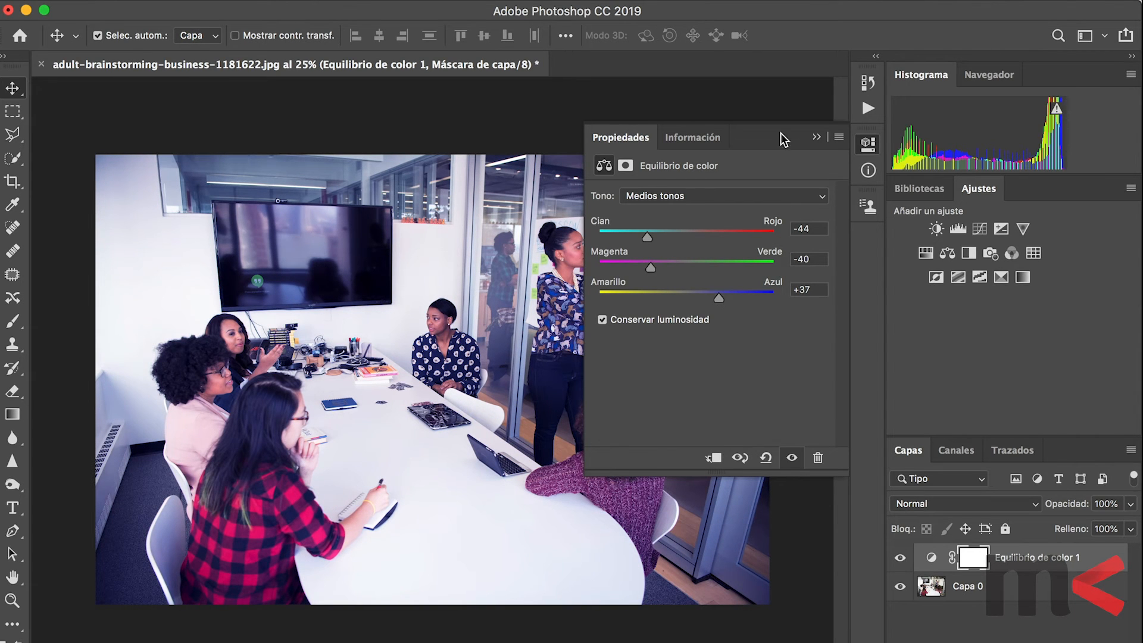
left_click(813, 138)
key("Delete")
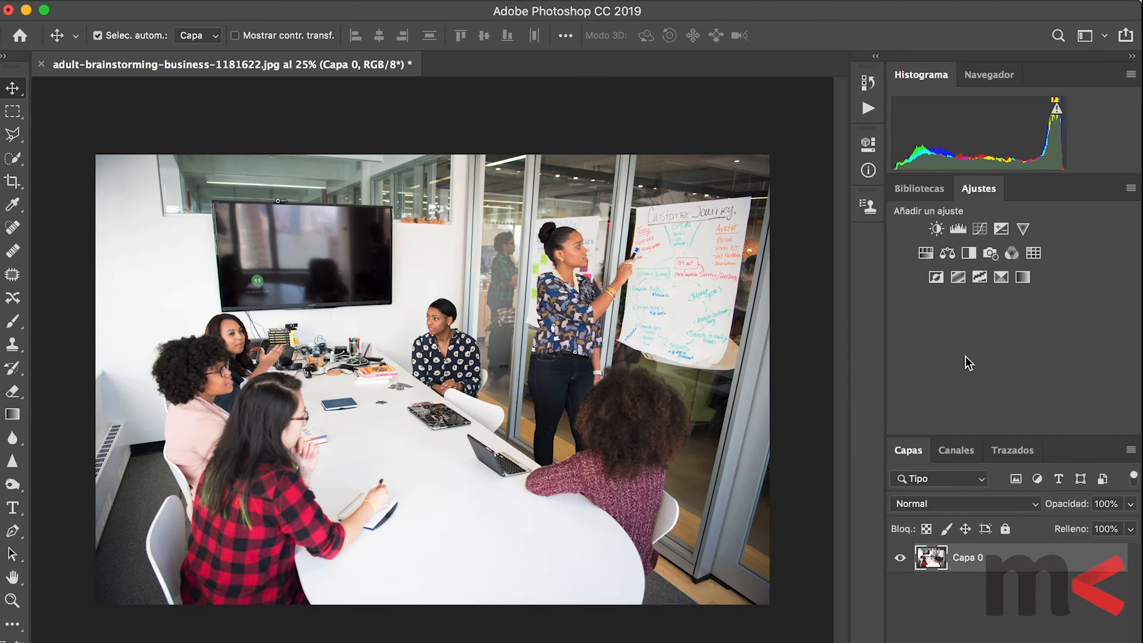
left_click(290, 1)
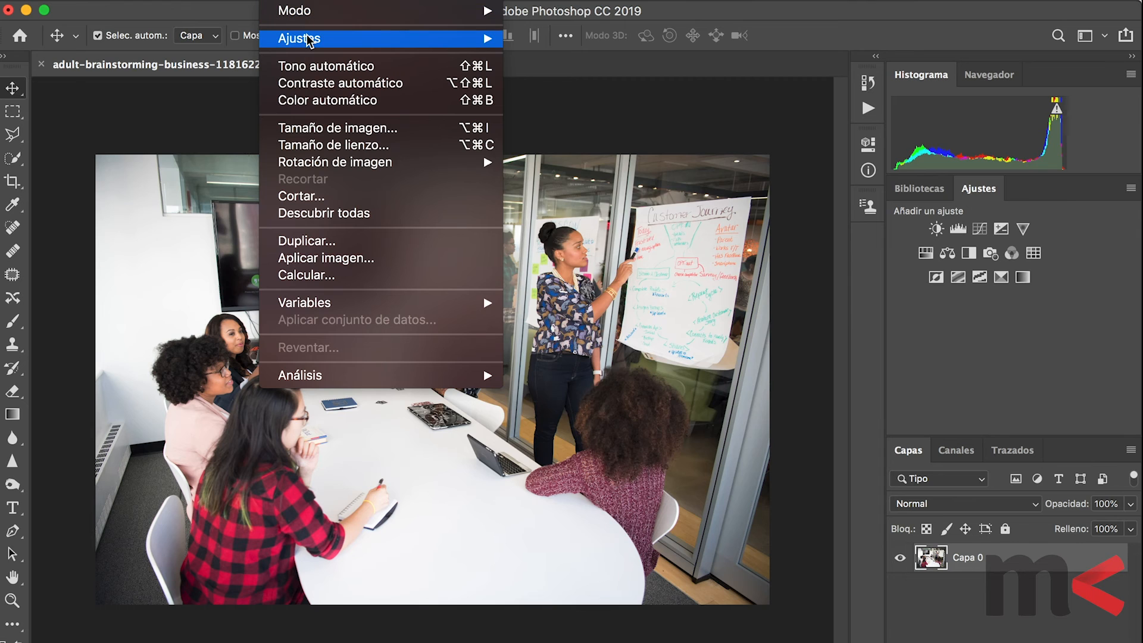
mouse_move(355, 40)
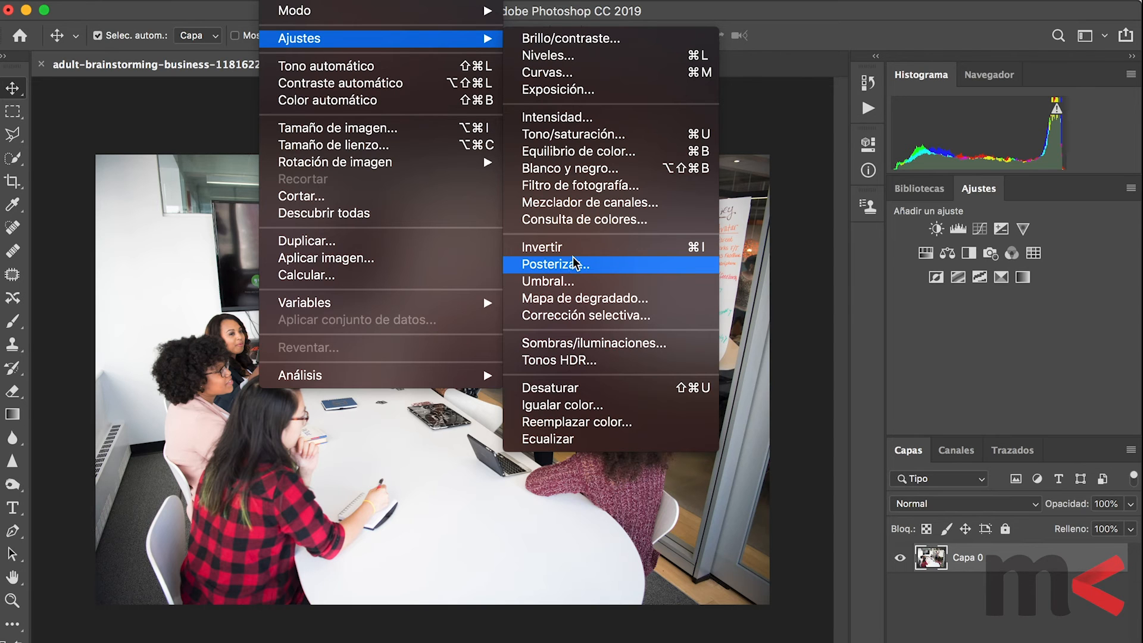
left_click(740, 205)
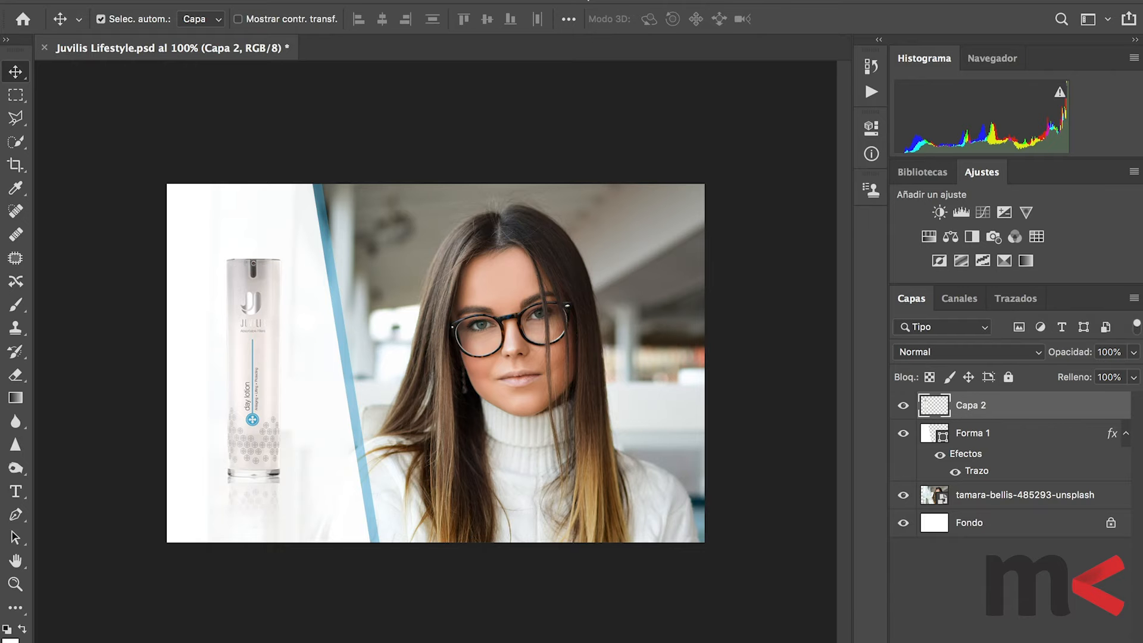
Try setting the image size of Juvilis Lifestyle.psd to a width of 1080 pixels with proportions linked.
left_click(285, 1)
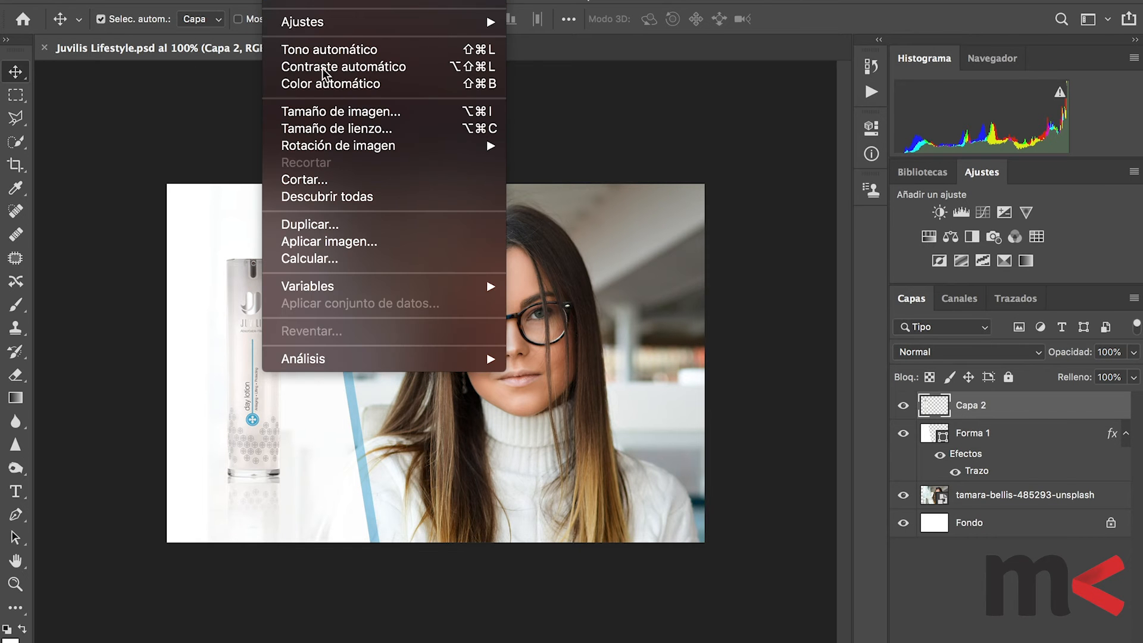
left_click(342, 111)
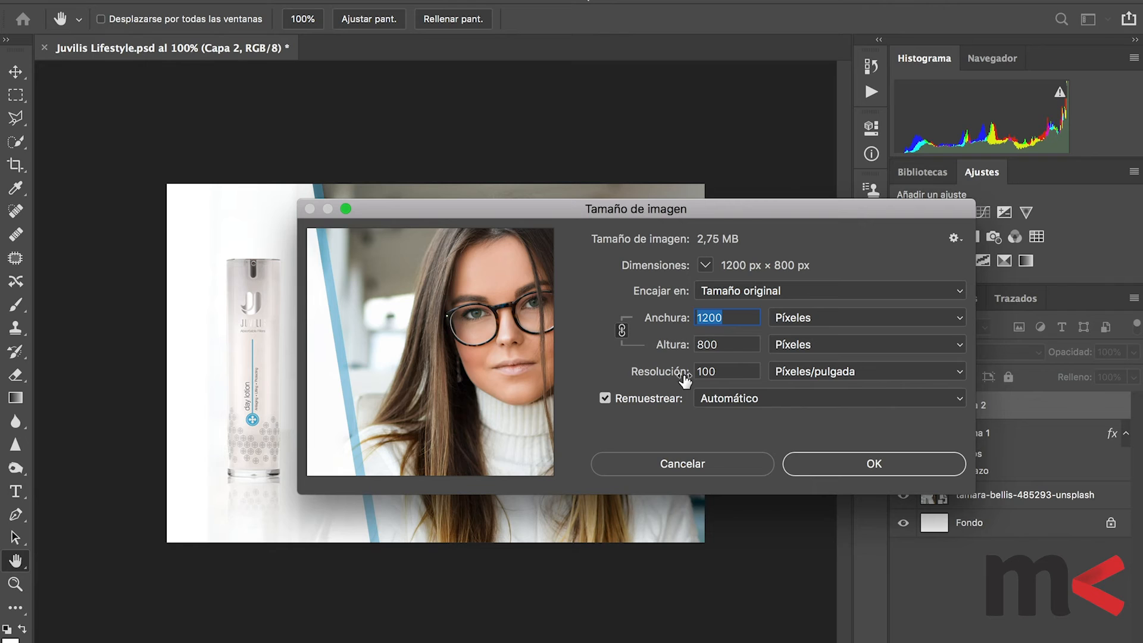
double_click(735, 373)
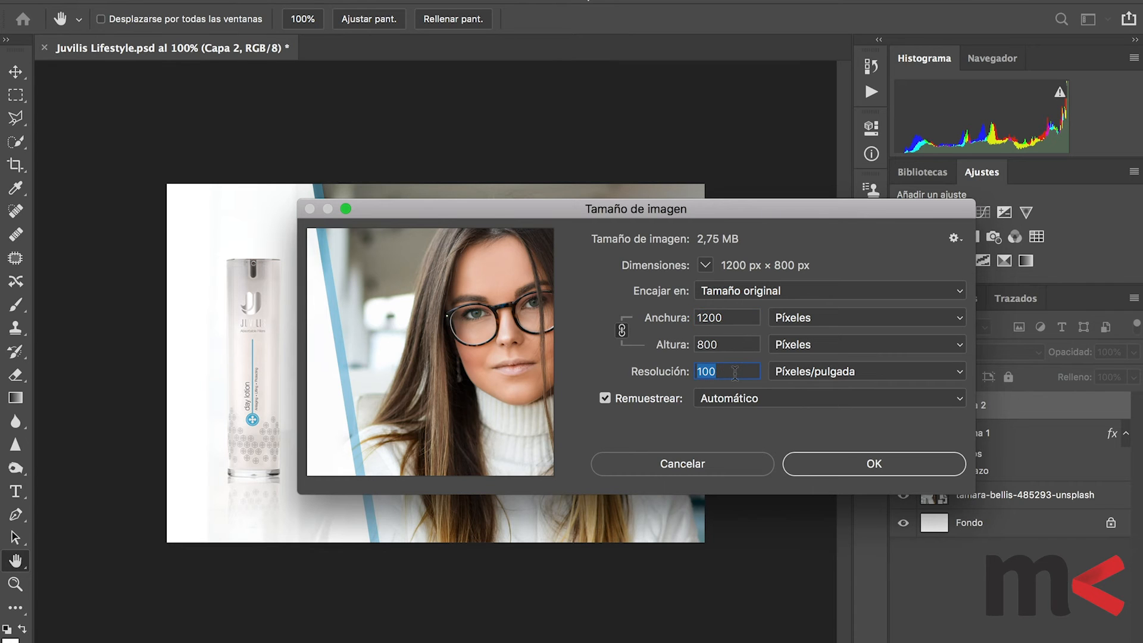
left_click(736, 373)
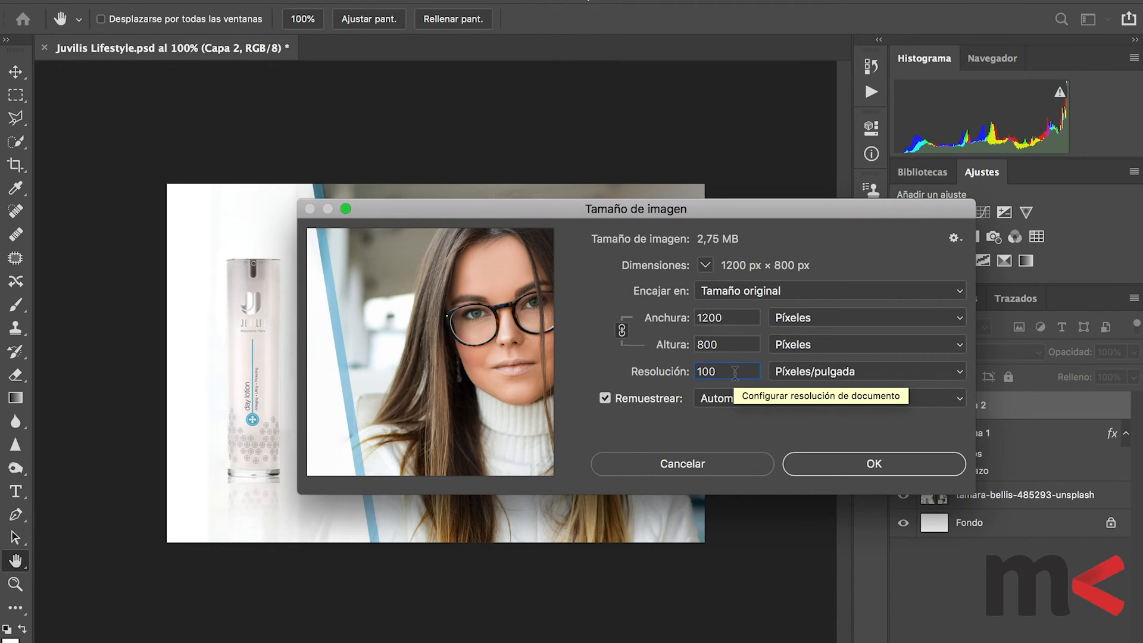
double_click(744, 320)
left_click(744, 320)
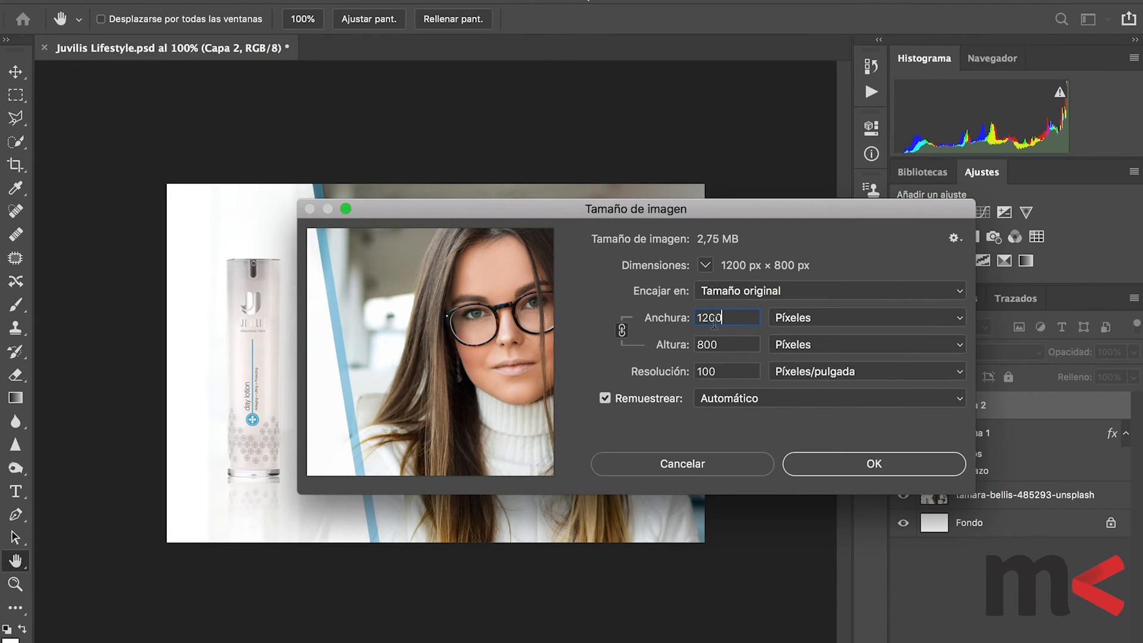
left_click_drag(704, 320, 726, 320)
key("BackSpace")
type("080")
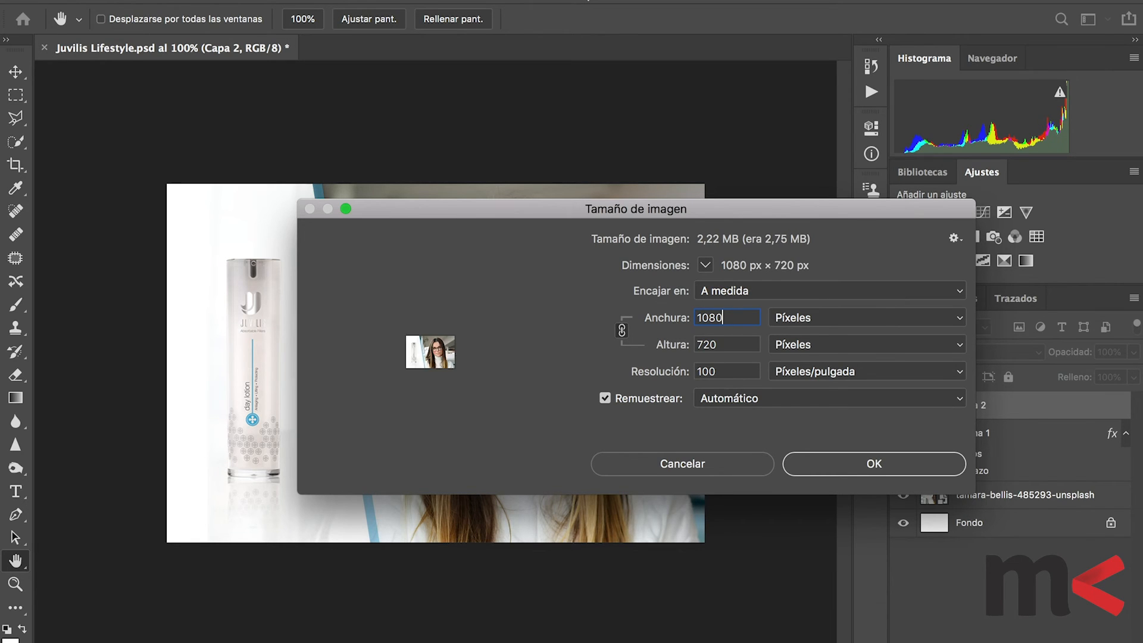
Try resizing the image to a height of 1080 pixels with width and height unlinked, and undo the resize.
left_click(621, 335)
left_click(622, 333)
double_click(709, 345)
type("1080")
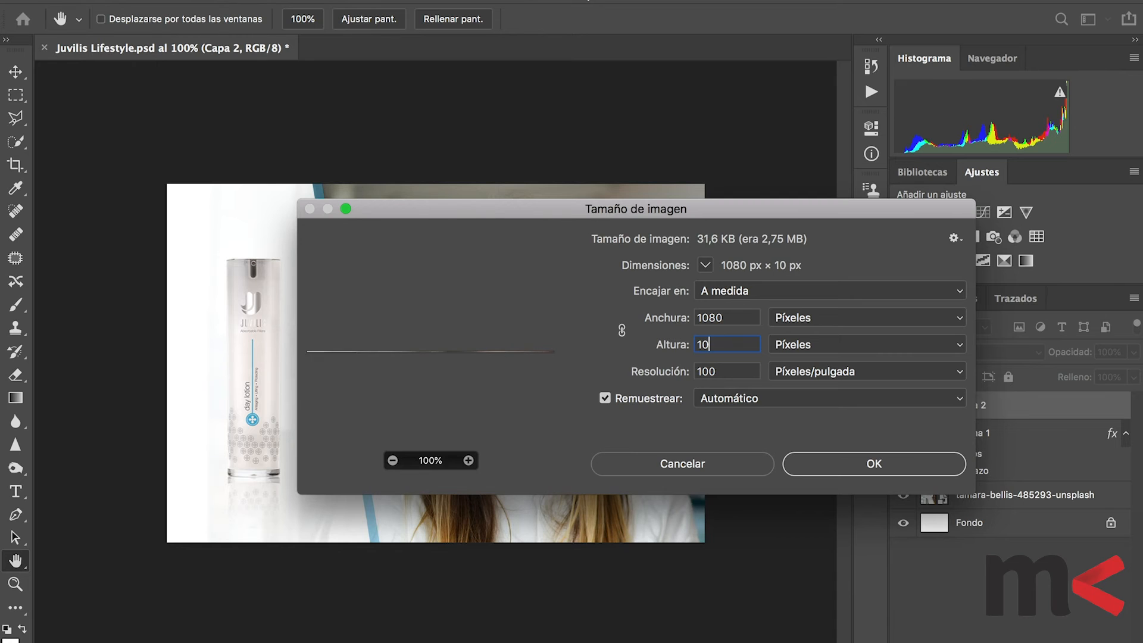
left_click(837, 471)
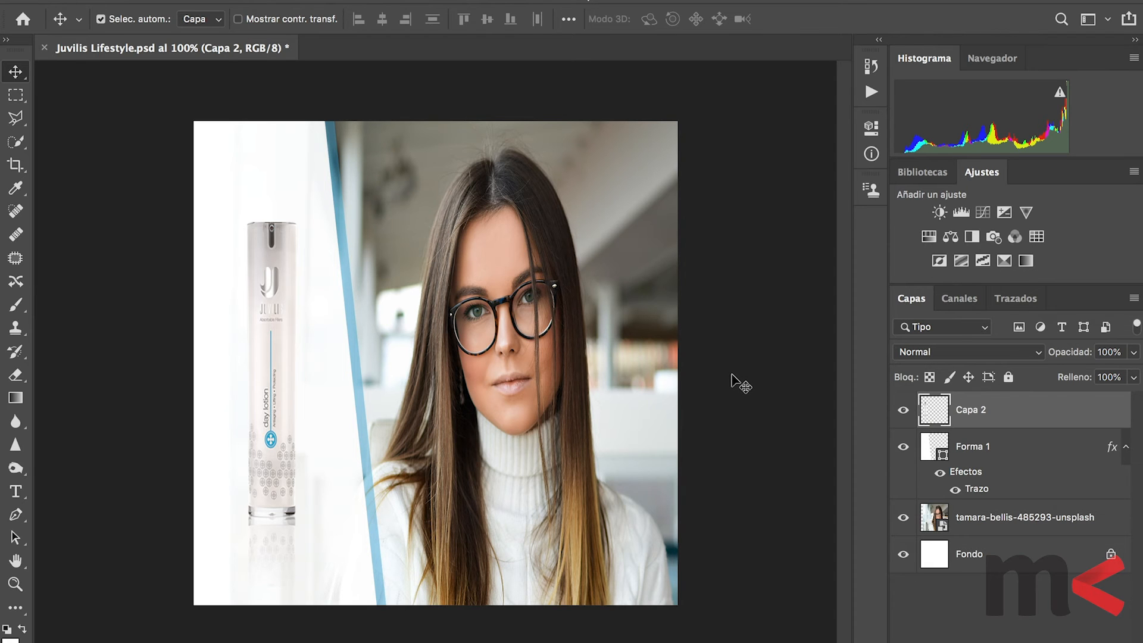
key("super")
key("super+z")
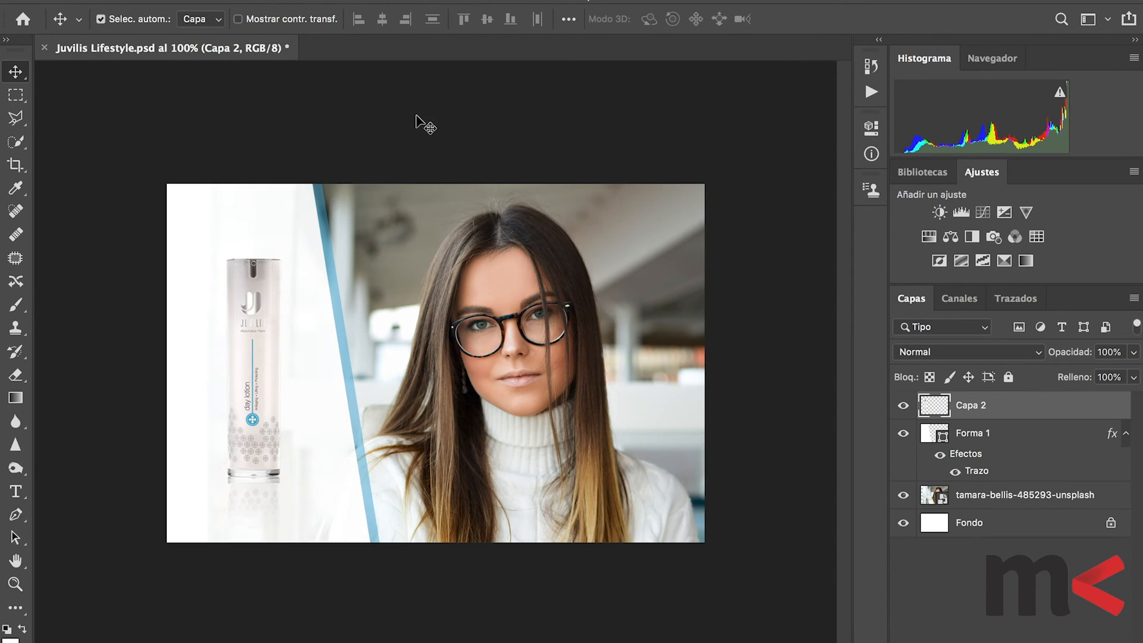
Resize the canvas to 1080 by 1080 pixels with the centre anchor, accepting that the image is cropped.
left_click(288, 0)
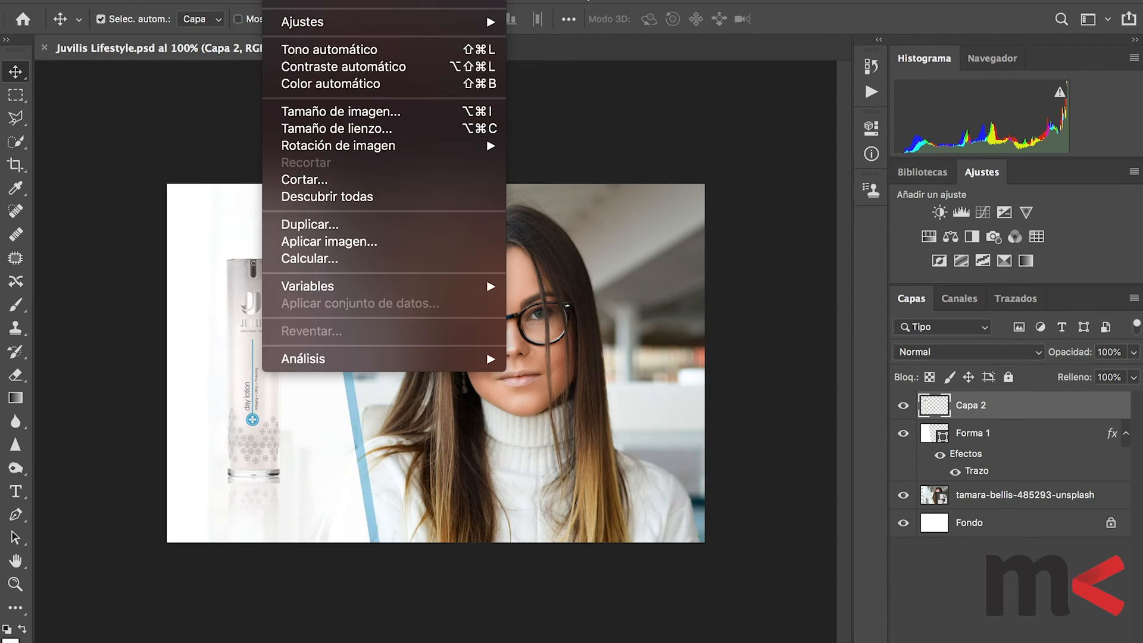
left_click(331, 131)
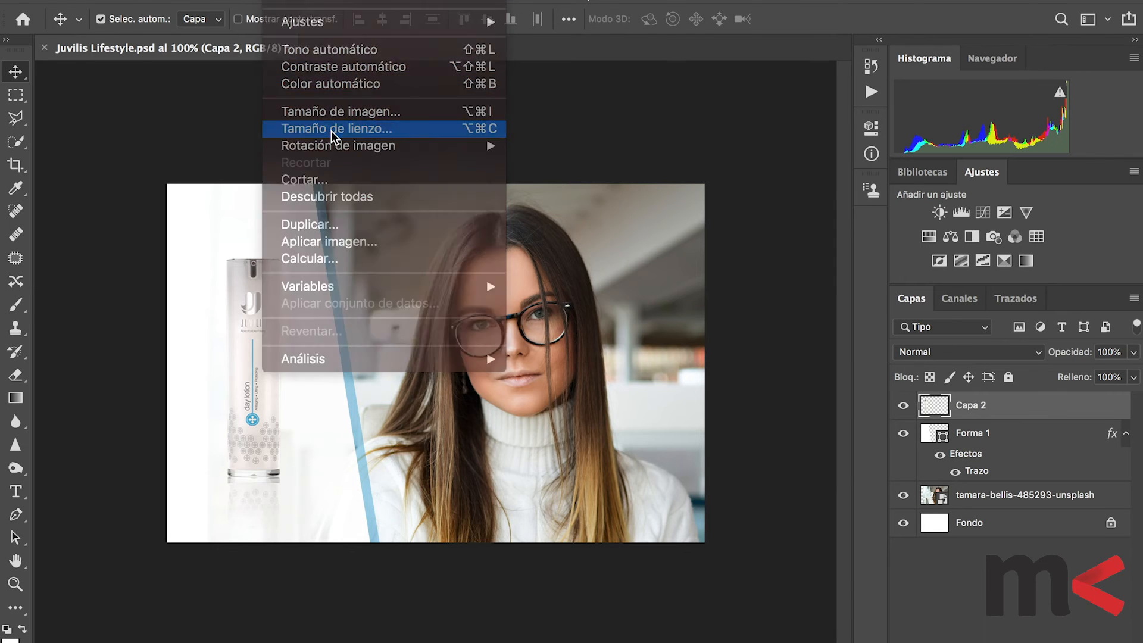
left_click_drag(468, 153, 608, 131)
left_click(762, 243)
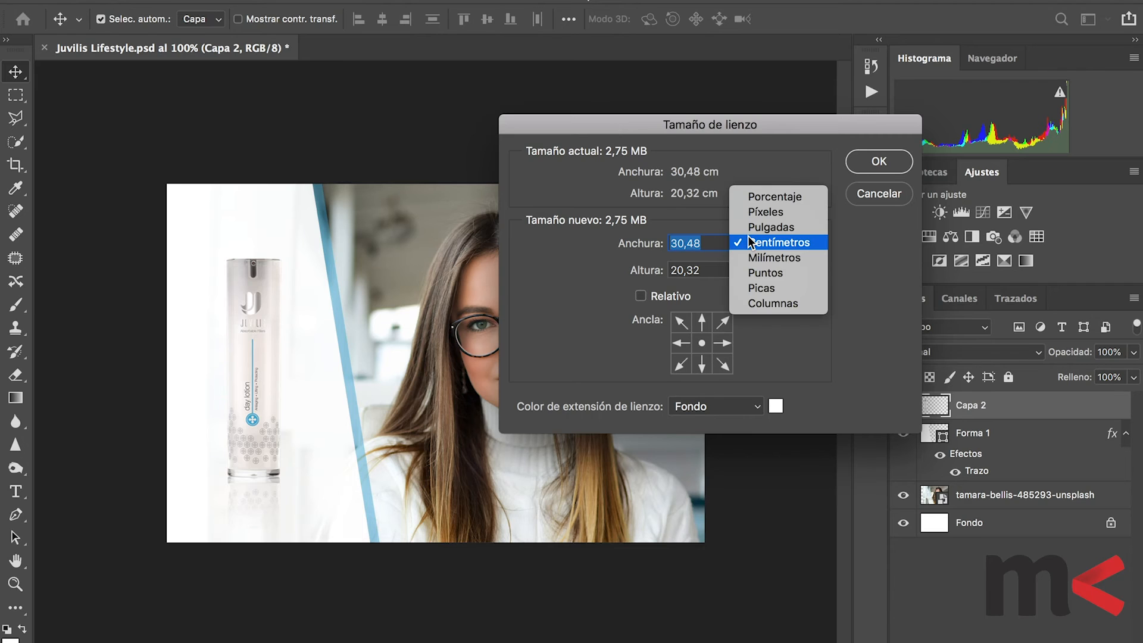
left_click(770, 216)
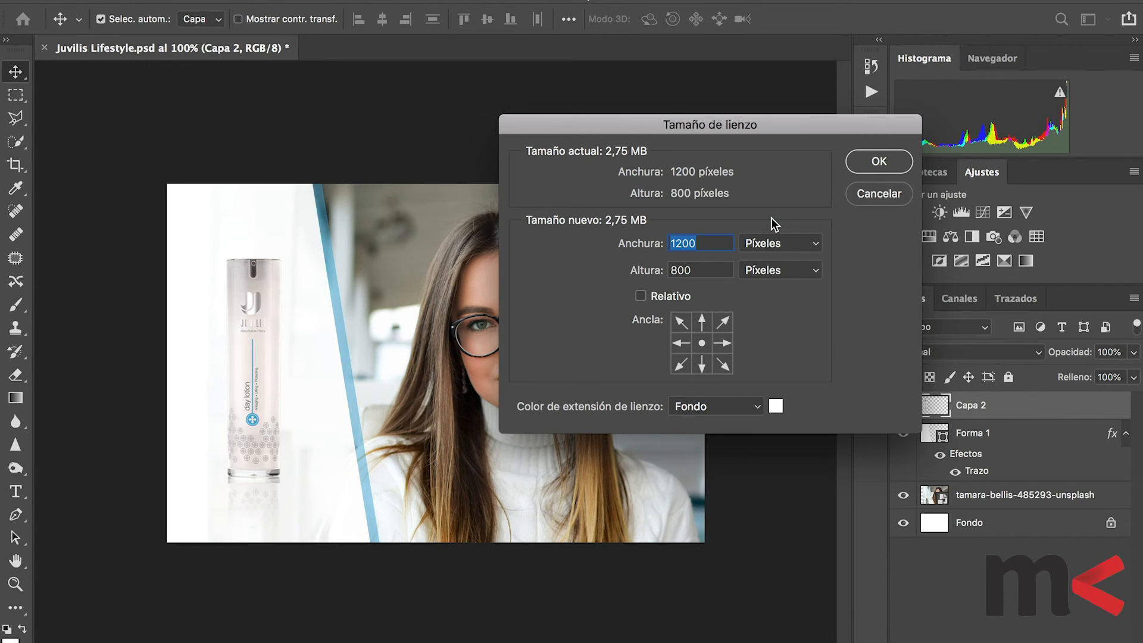
type("1")
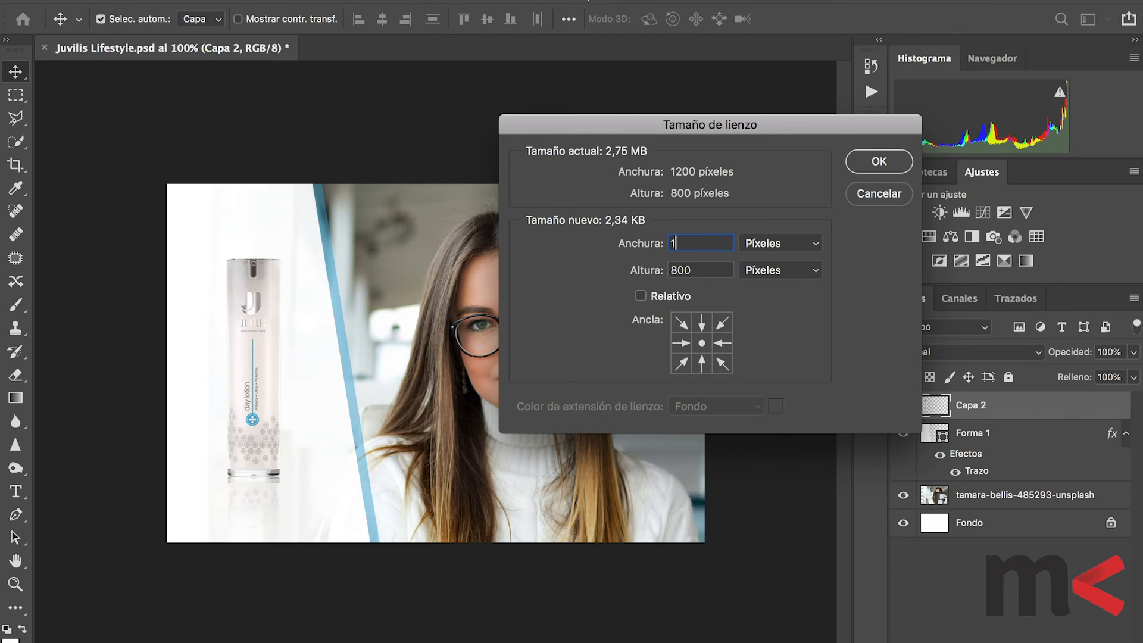
type("080")
key("Tab")
type("1080")
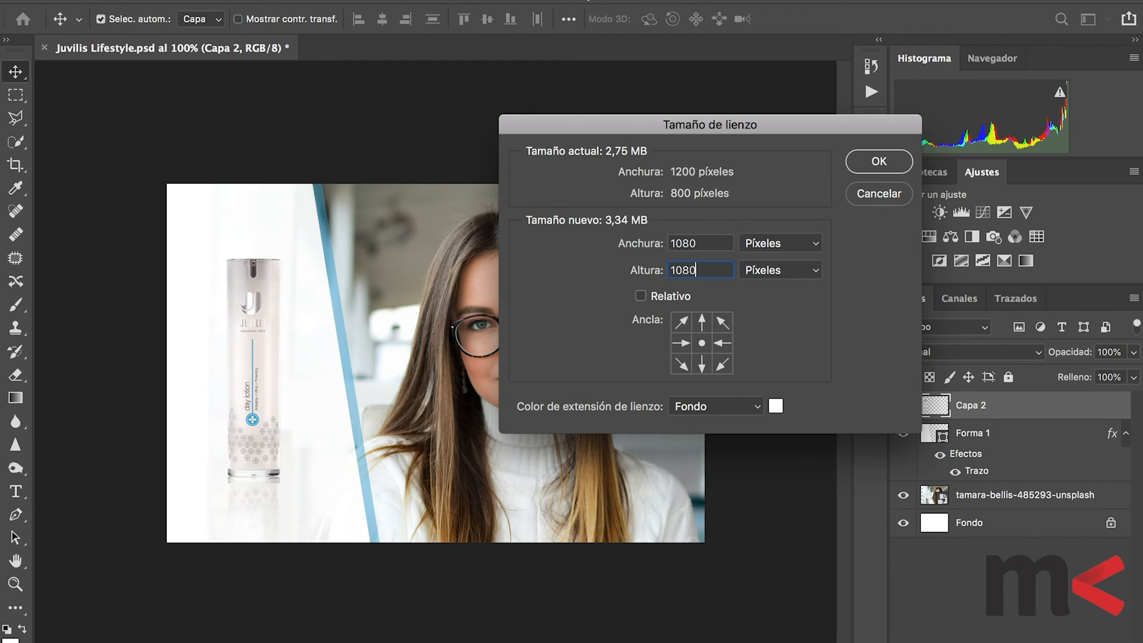
left_click(870, 165)
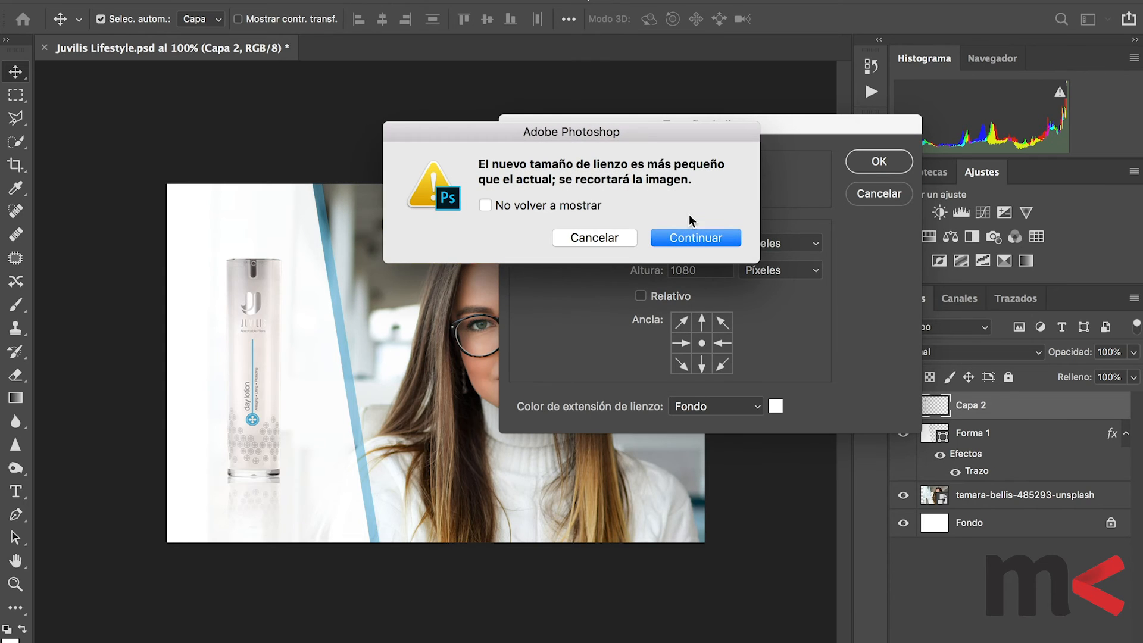
left_click(695, 240)
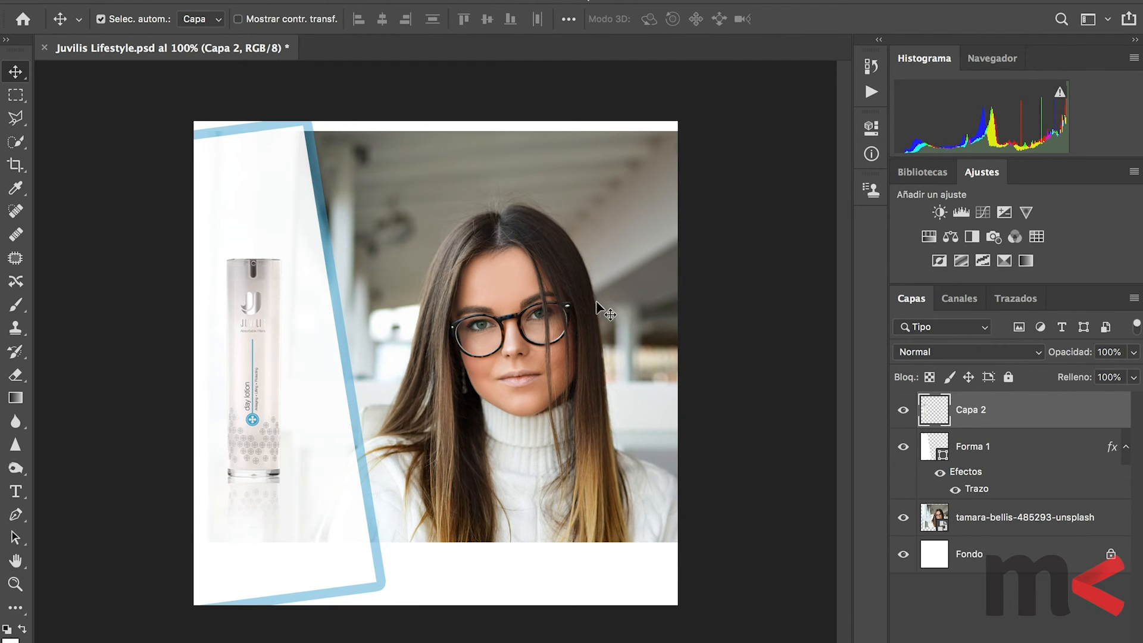
Try moving the photo layer slightly down on the square canvas, and undo the move.
left_click_drag(541, 322, 539, 342)
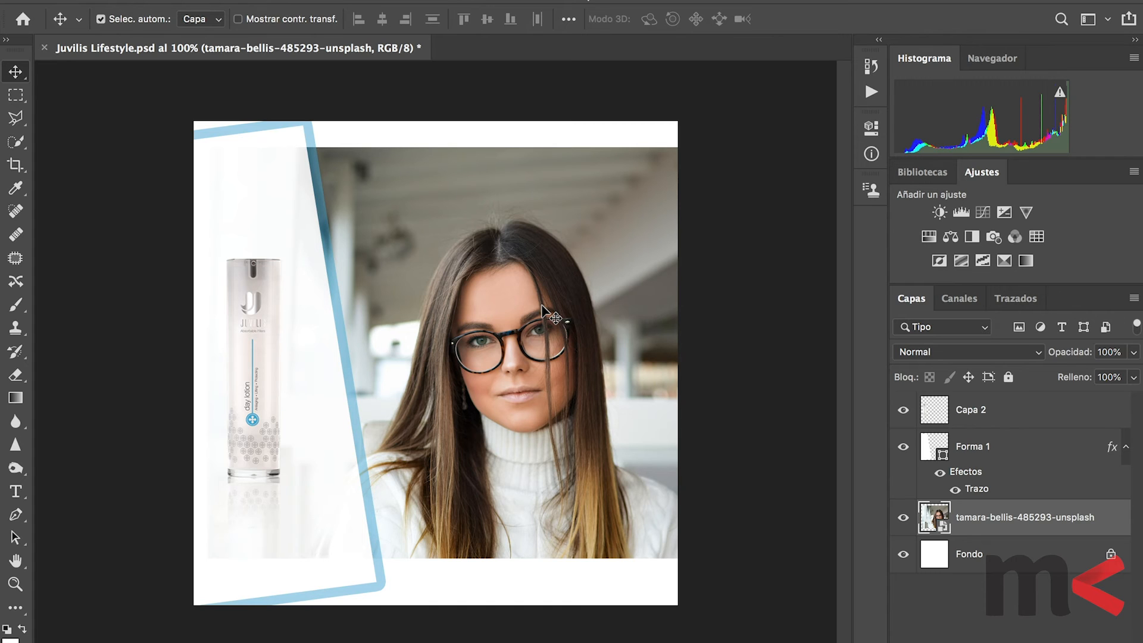
key("super+z")
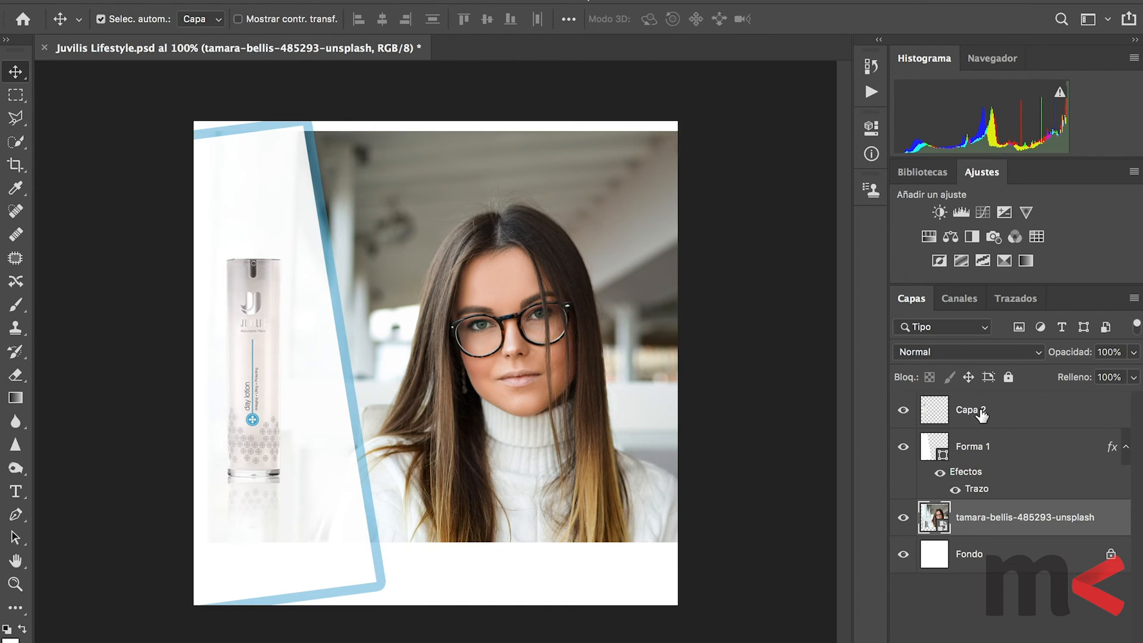
Scale Capa 2, Forma 1 and the photo layer together to about 130% and position them to cover the whole canvas.
left_click(1005, 417)
left_click(999, 522, "shift")
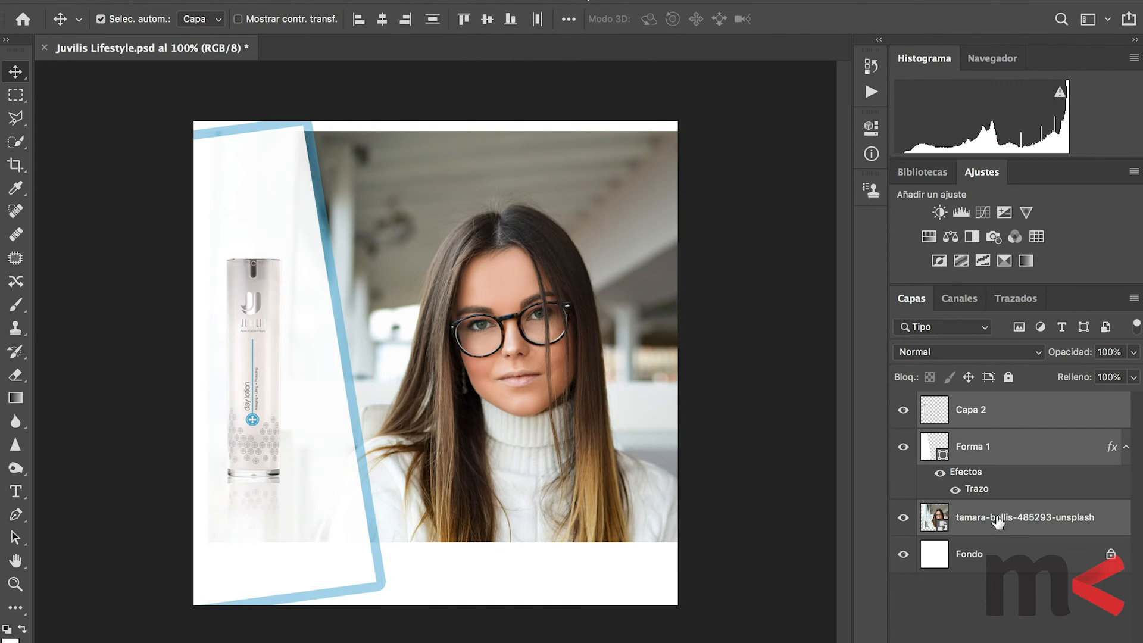
key("super")
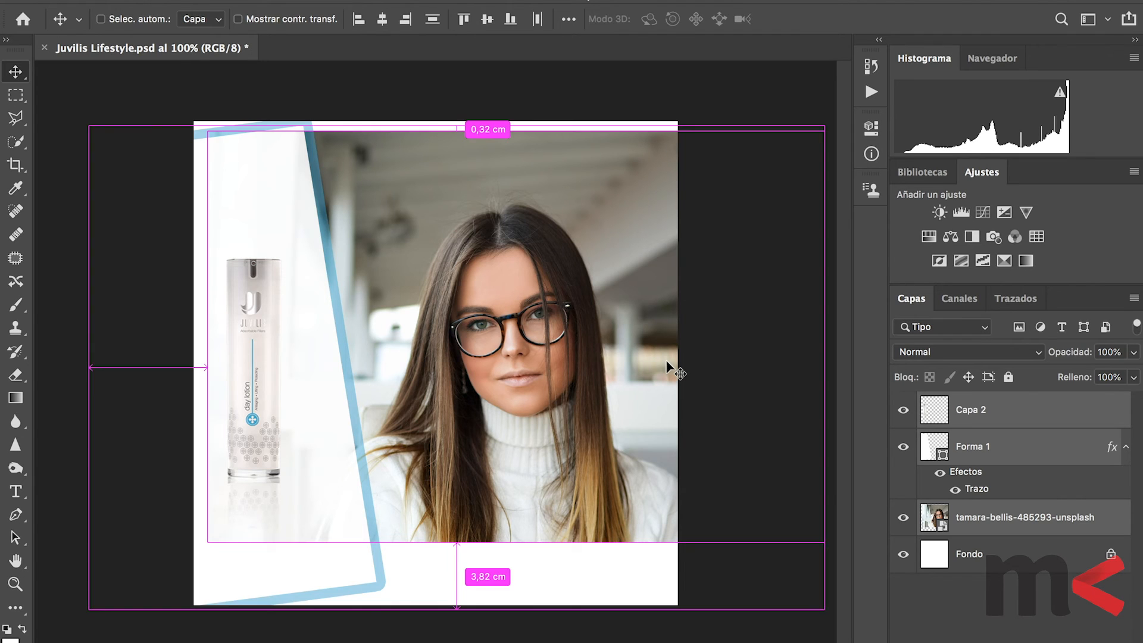
key("super+t")
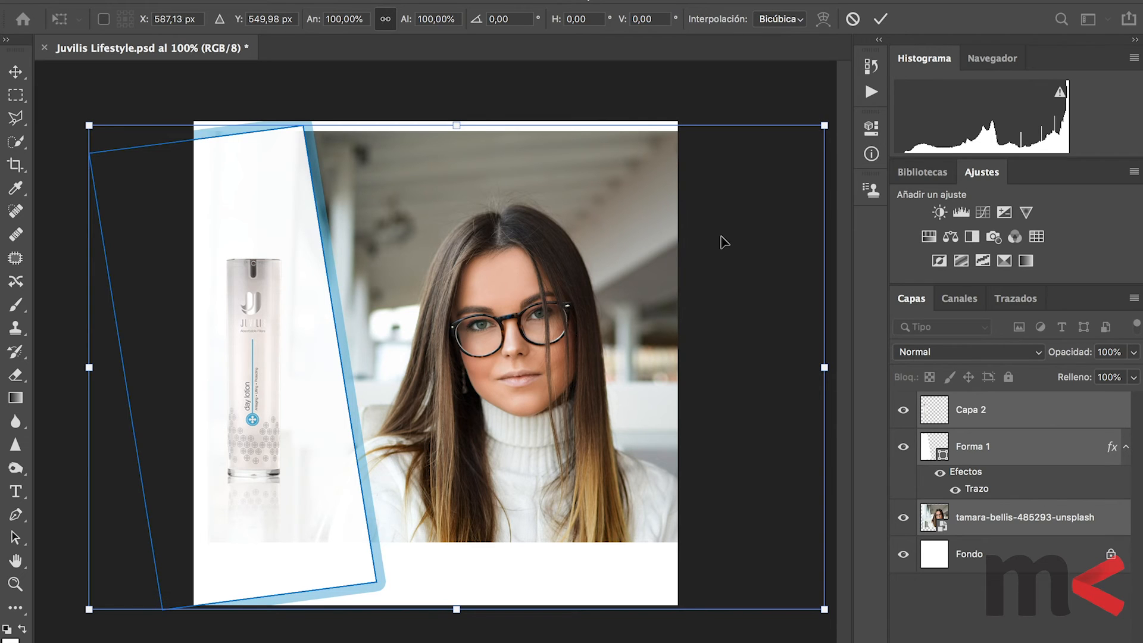
left_click_drag(90, 125, 84, 121)
left_click_drag(3, 82, 4, 82)
key("super+z")
left_click_drag(462, 607, 463, 642)
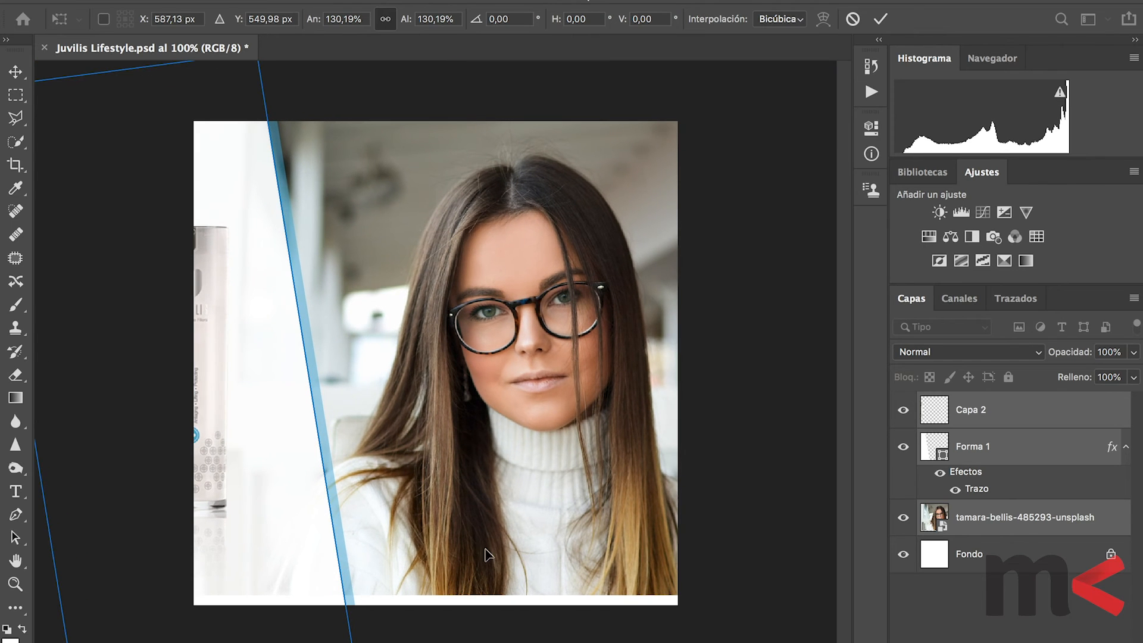
left_click_drag(503, 479, 492, 495)
left_click(881, 19)
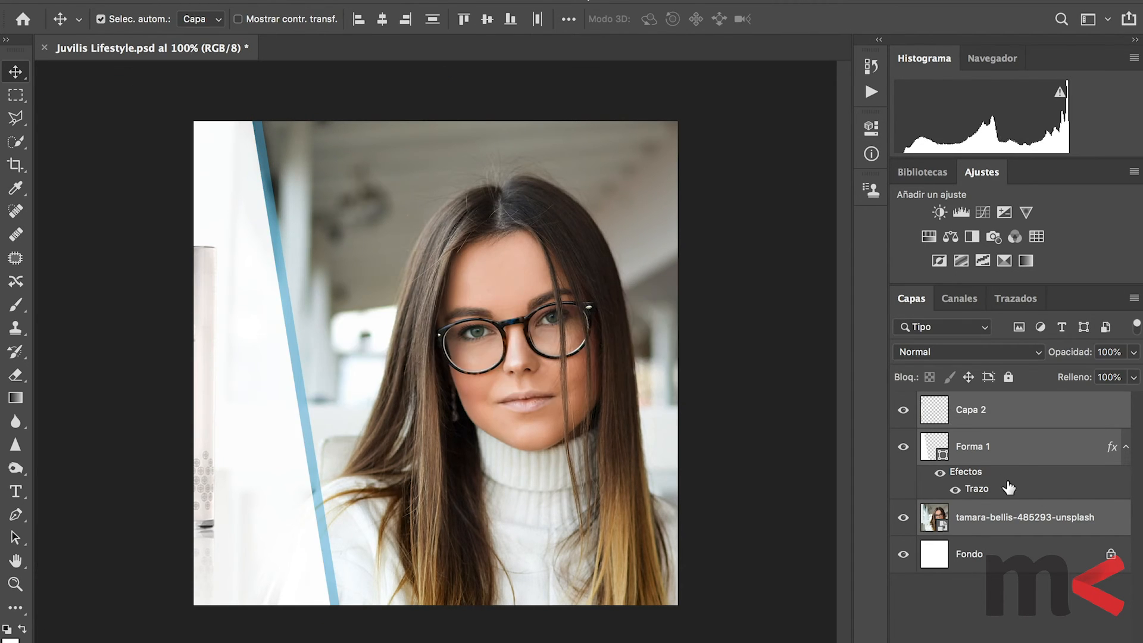
Scale the photo layer down to about 22% and shift it slightly right, keeping the canvas covered.
left_click(999, 523)
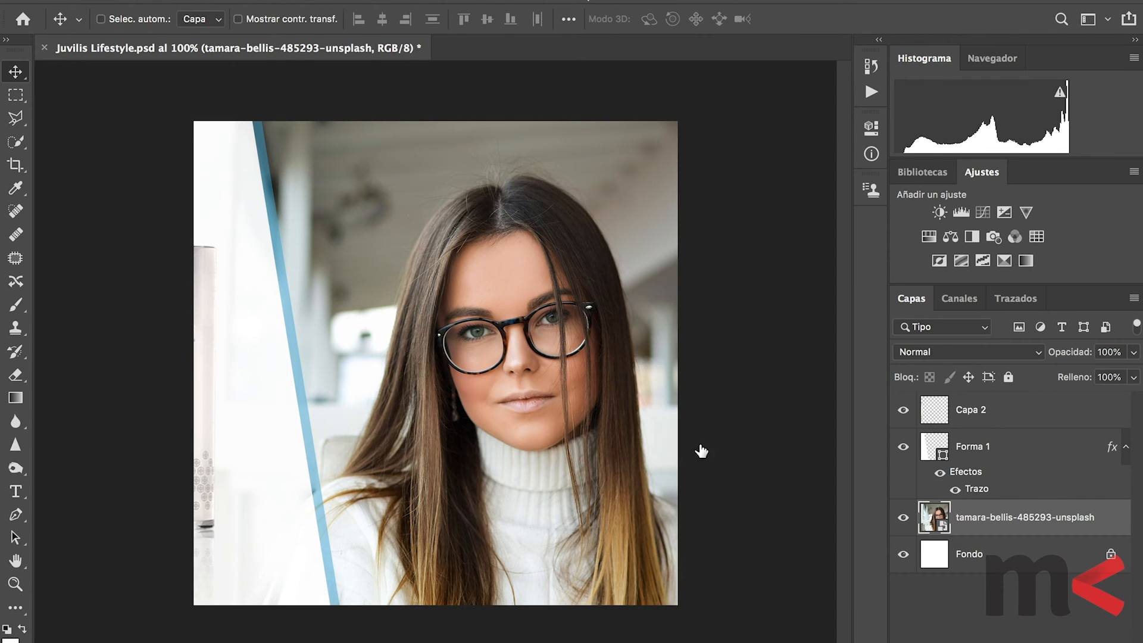
key("ctrl+t")
left_click_drag(523, 80, 524, 114)
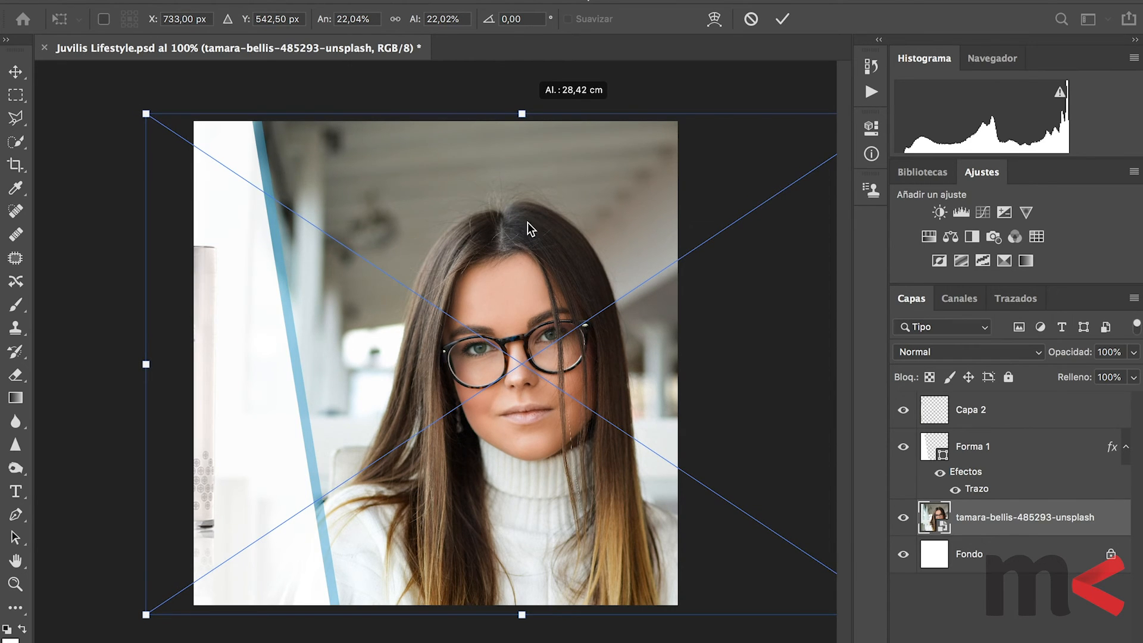
left_click_drag(548, 255, 558, 254)
left_click(782, 19)
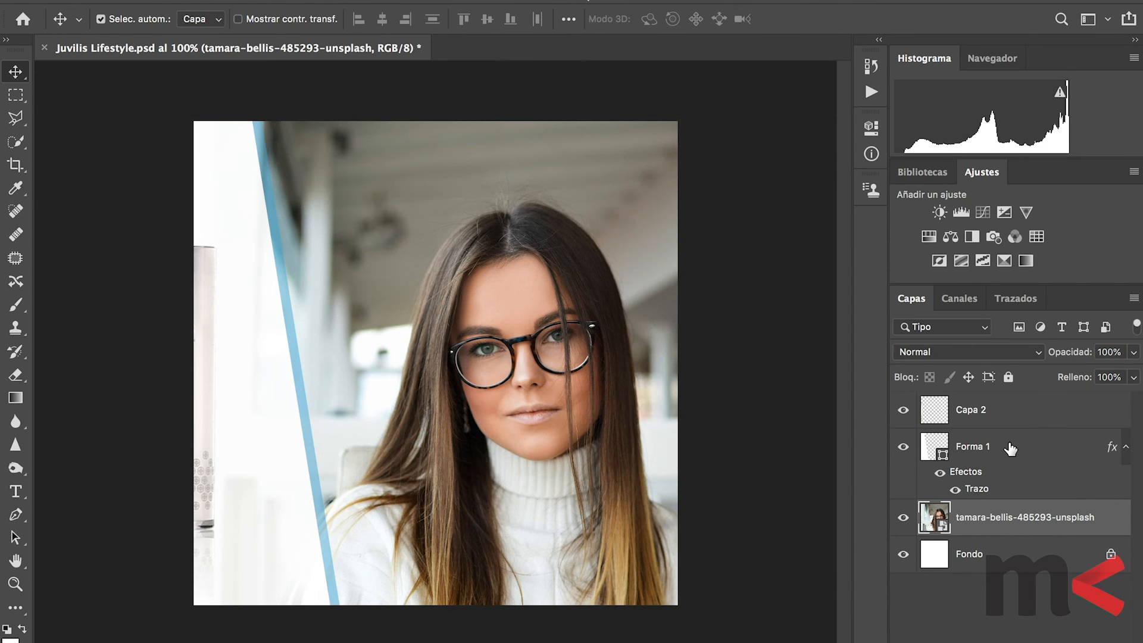
Move Capa 2 and Forma 1 together to the right until the whole bottle is on the canvas, and show the rulers.
left_click(1010, 449)
left_click(988, 411, "shift")
left_click_drag(303, 474, 373, 465)
key("ctrl+r")
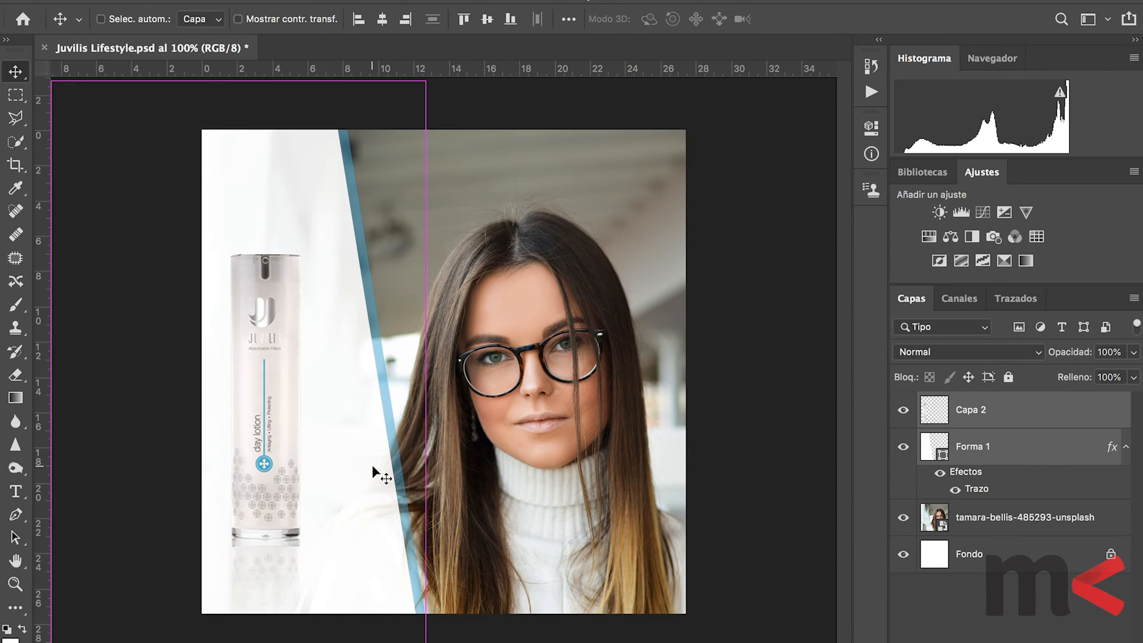
Scale Capa 2 and Forma 1 together to about 91.7% and place the bottle nearer the middle of the white area.
key("ctrl+t")
left_click_drag(67, 94, 113, 121)
left_click_drag(286, 224, 297, 191)
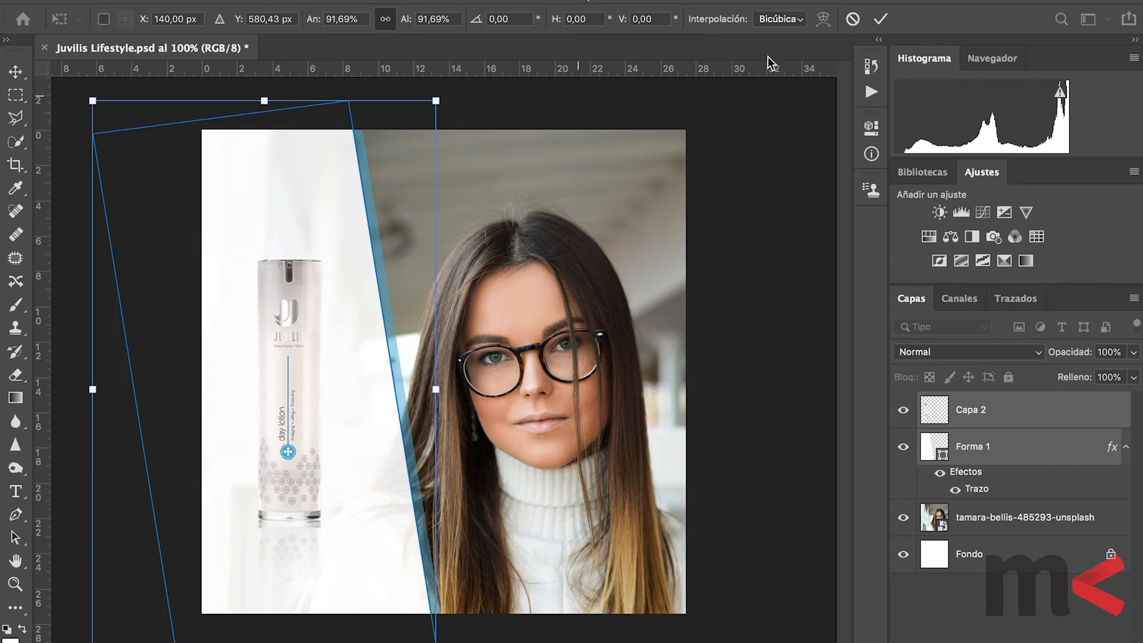
left_click(880, 28)
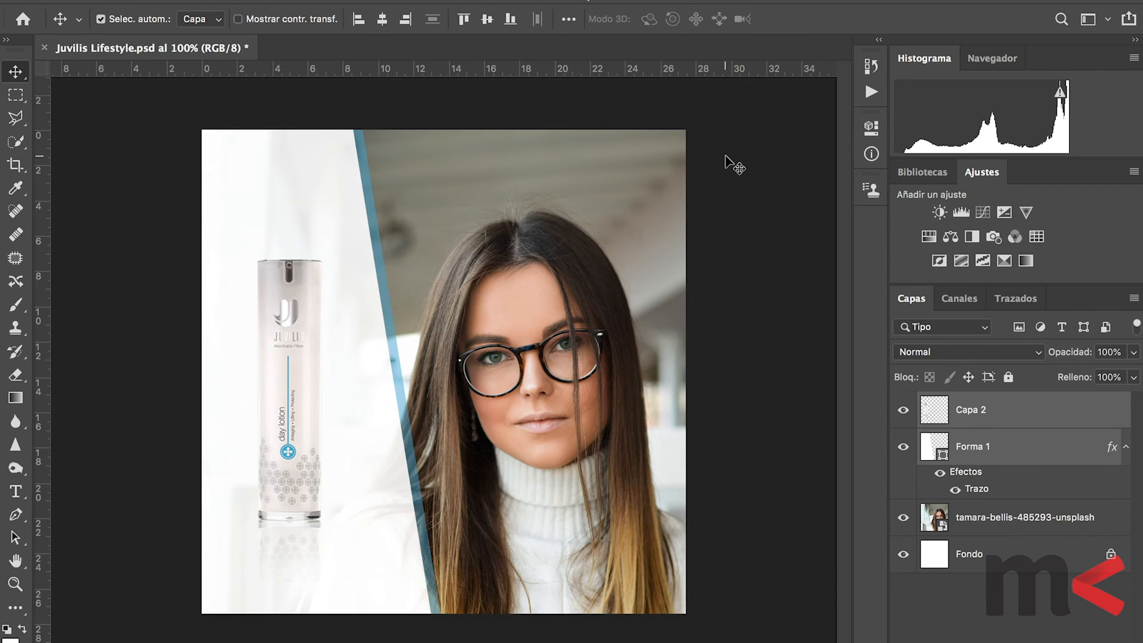
Create a new blank document 1080 pixels wide and 1080 pixels high.
key("super+n")
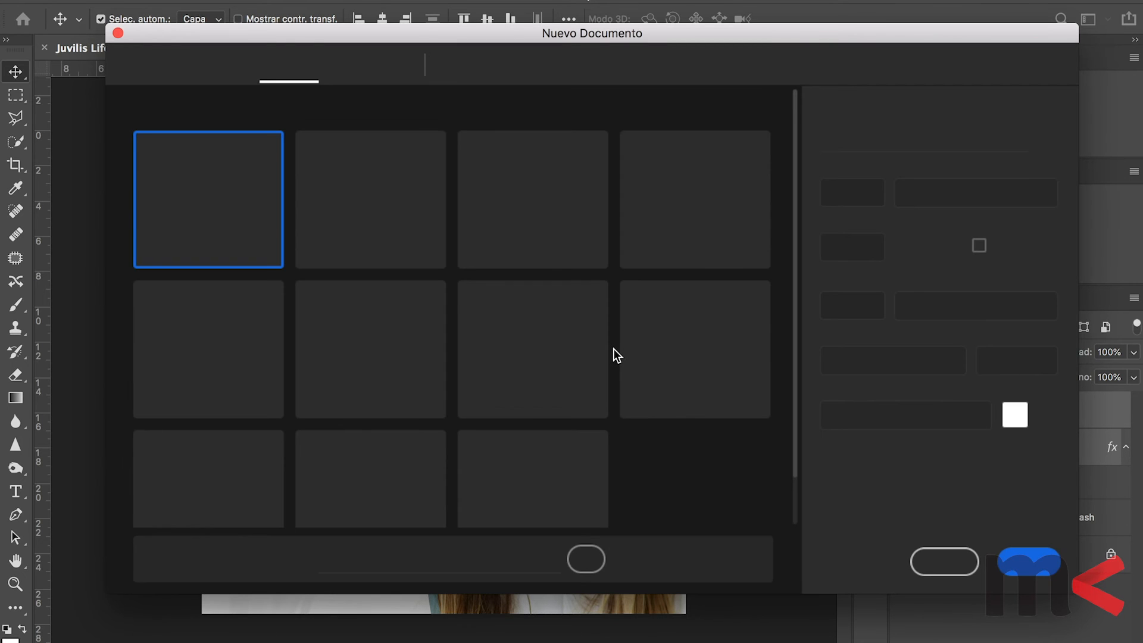
type("1080")
key("Tab")
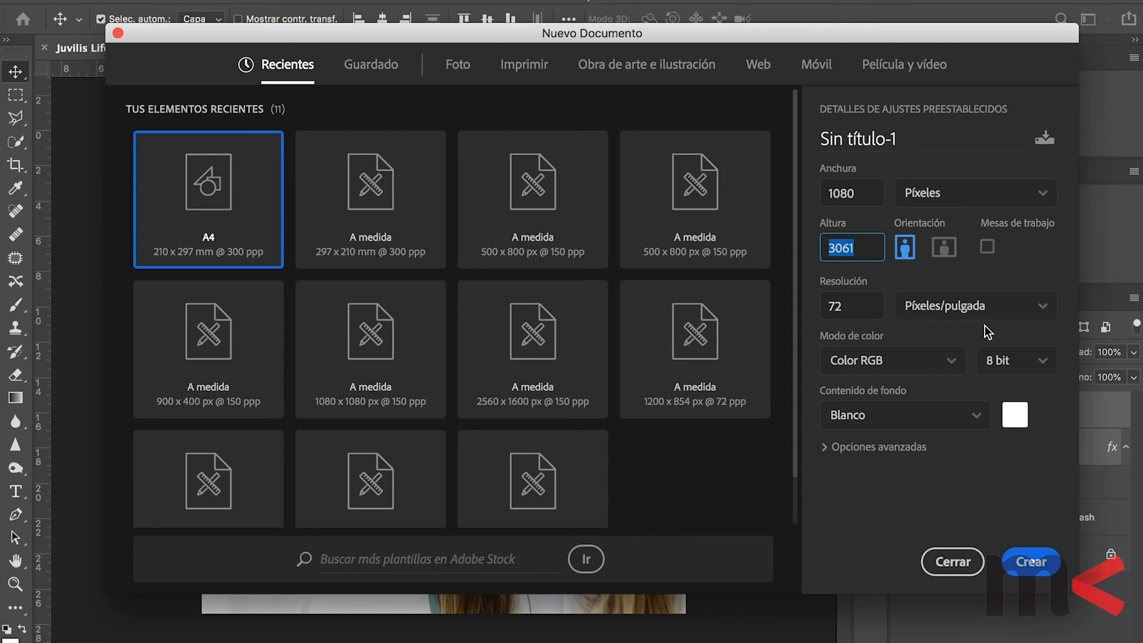
type("1080")
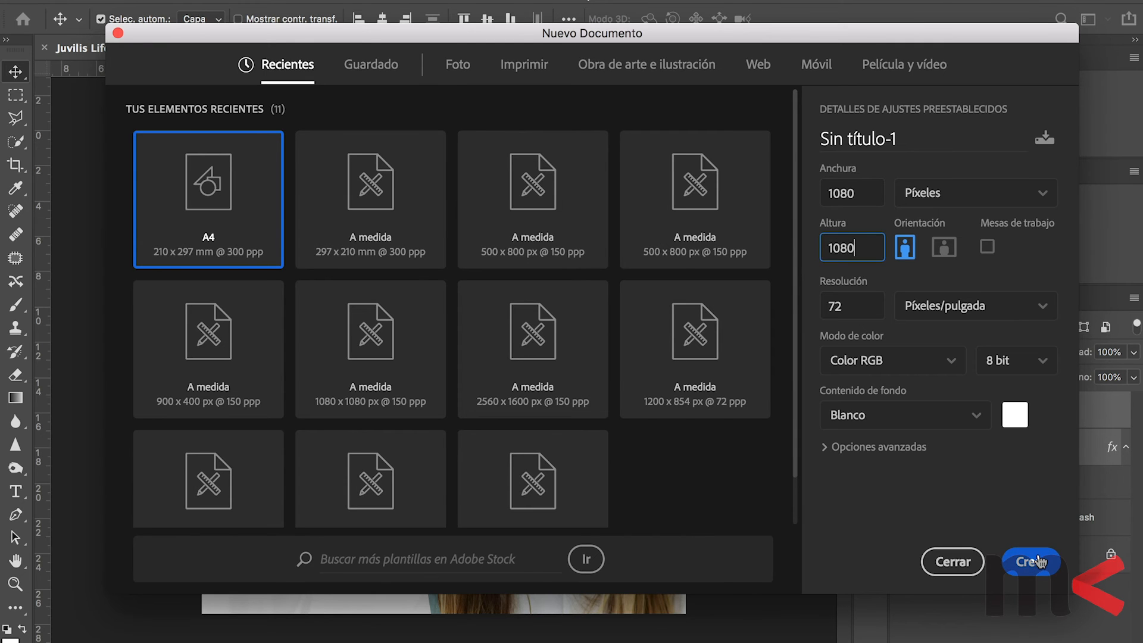
left_click(1039, 562)
Copy Capa 2, Forma 1 and the photo layer from Juvilis Lifestyle.psd into Sin título-1 and position them to cover the canvas.
key("ctrl+Tab")
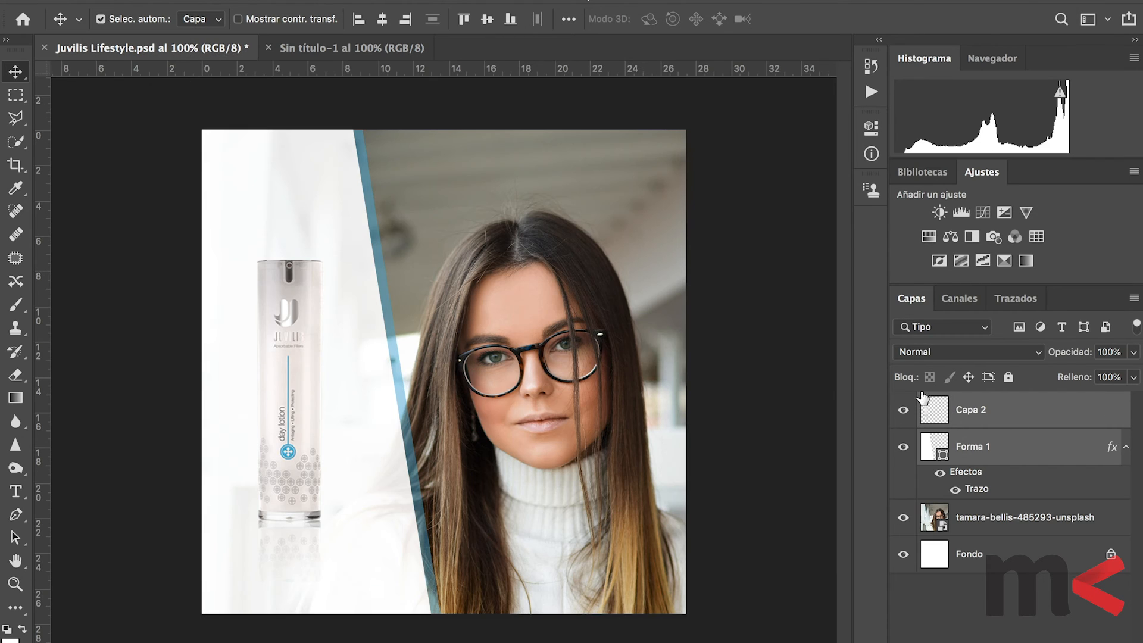
left_click(1015, 518)
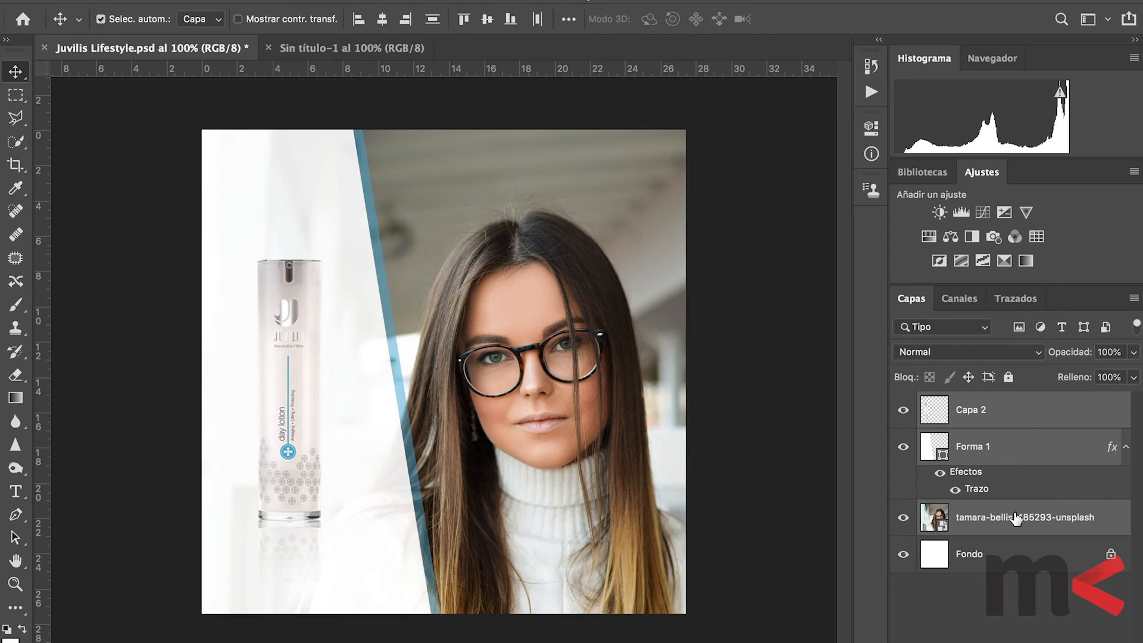
left_click_drag(377, 45, 430, 143)
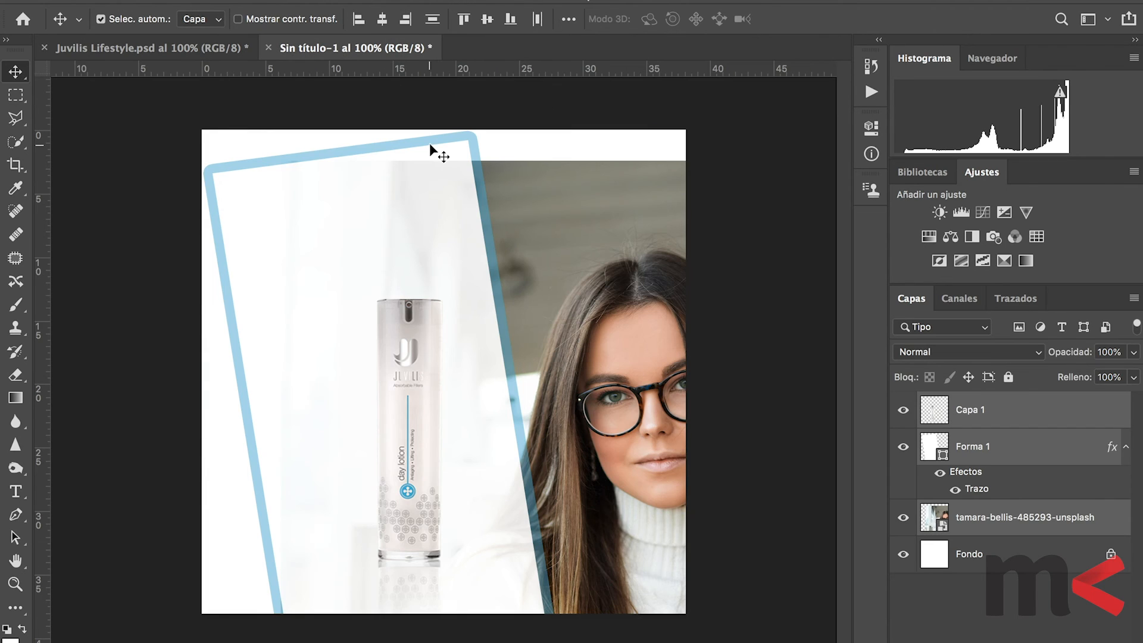
left_click_drag(596, 333, 513, 300)
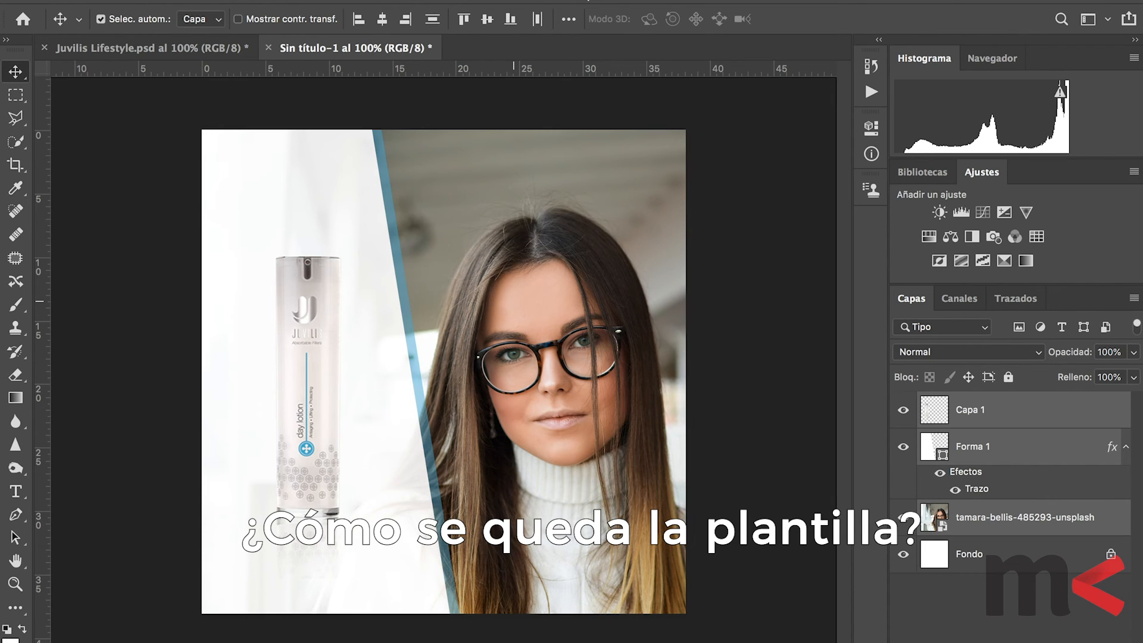
Set up a new document named facebook with a width of 1600 pixels and a height of 80 pixels.
left_click(167, 0)
left_click(199, 0)
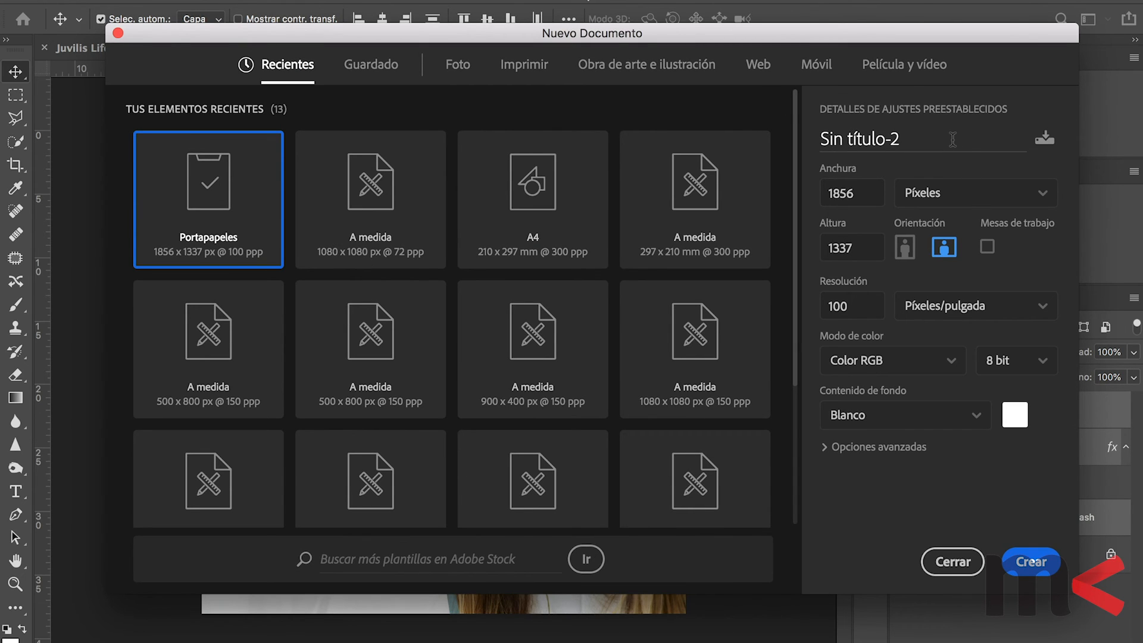
left_click_drag(956, 141, 790, 138)
type("facebook")
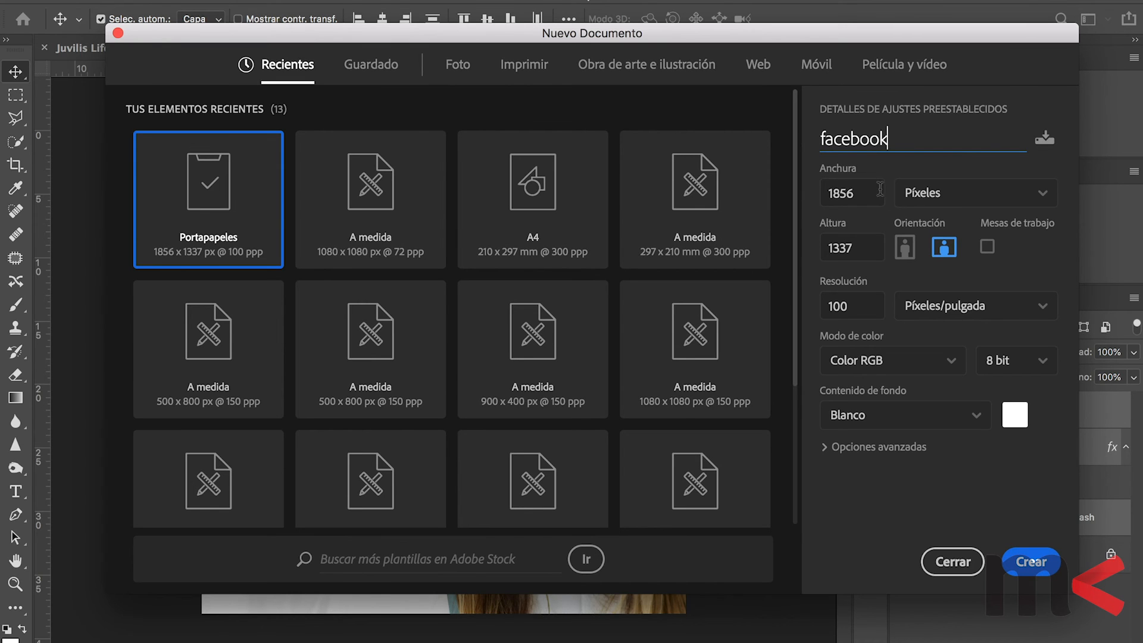
key("Tab")
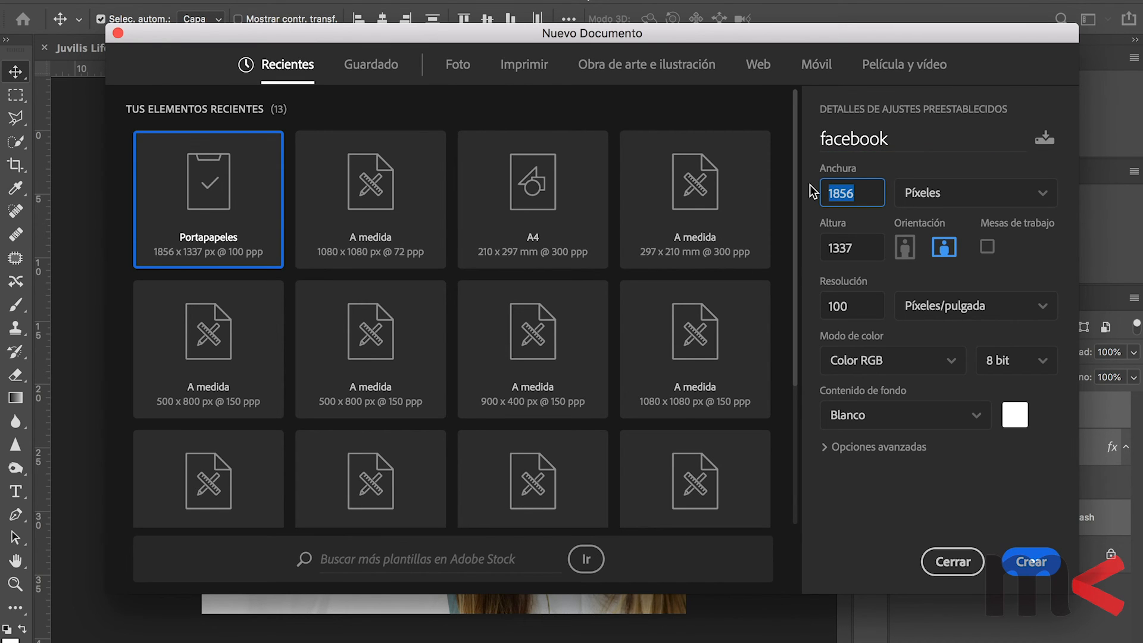
type("1600")
key("Tab")
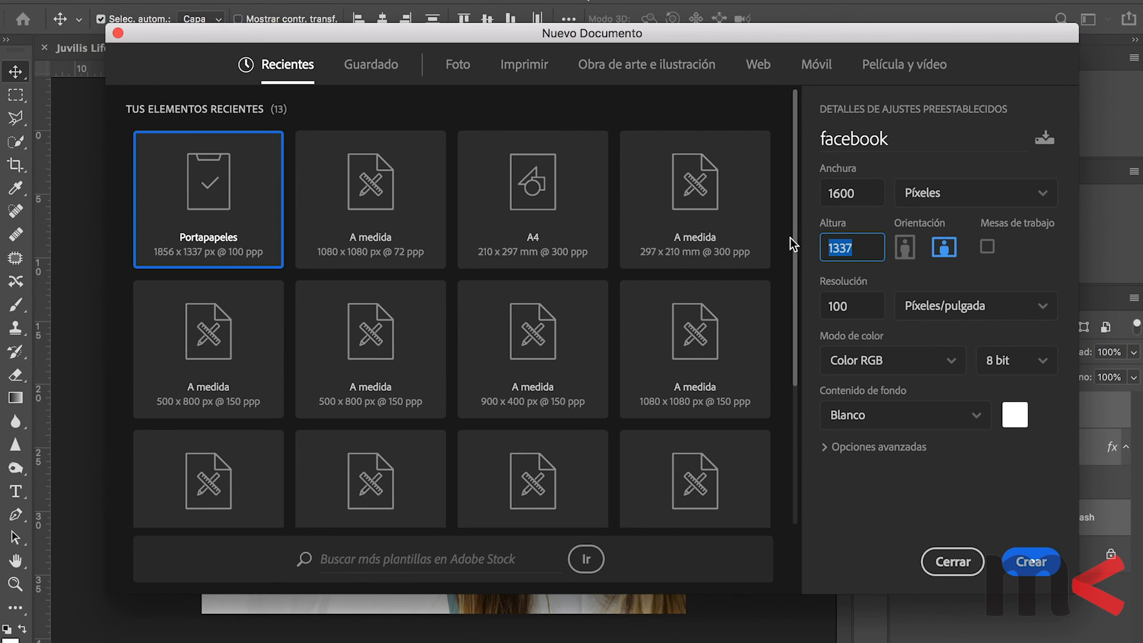
type("80")
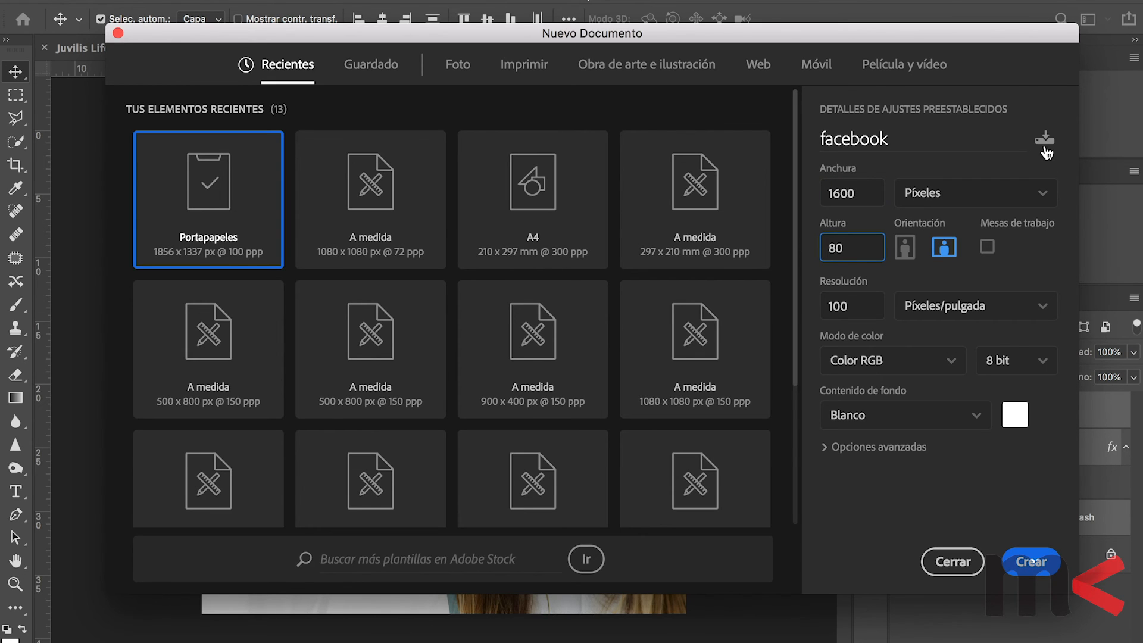
Save the new document settings as a preset named facebook, and close the dialog without creating the document.
left_click(1046, 142)
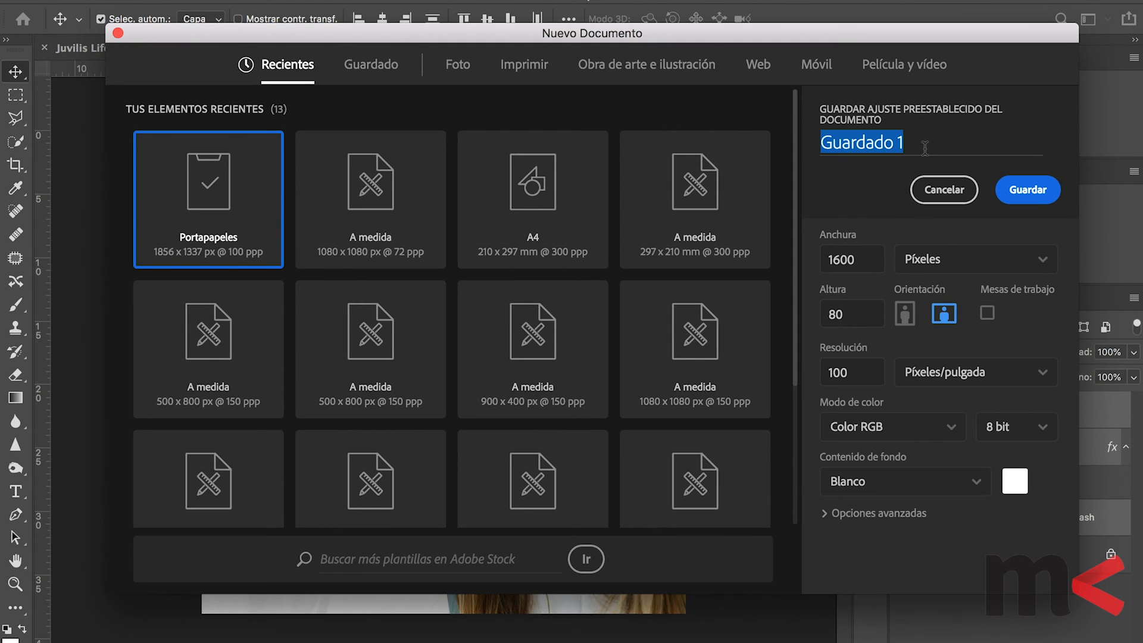
type("fac")
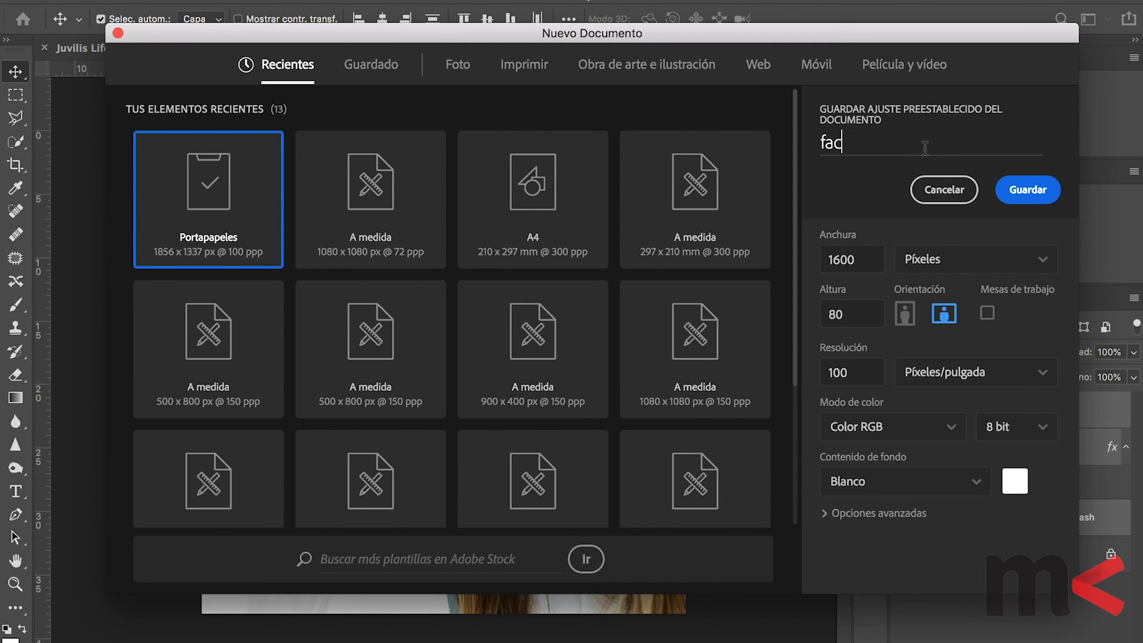
type("ebook")
left_click(1021, 194)
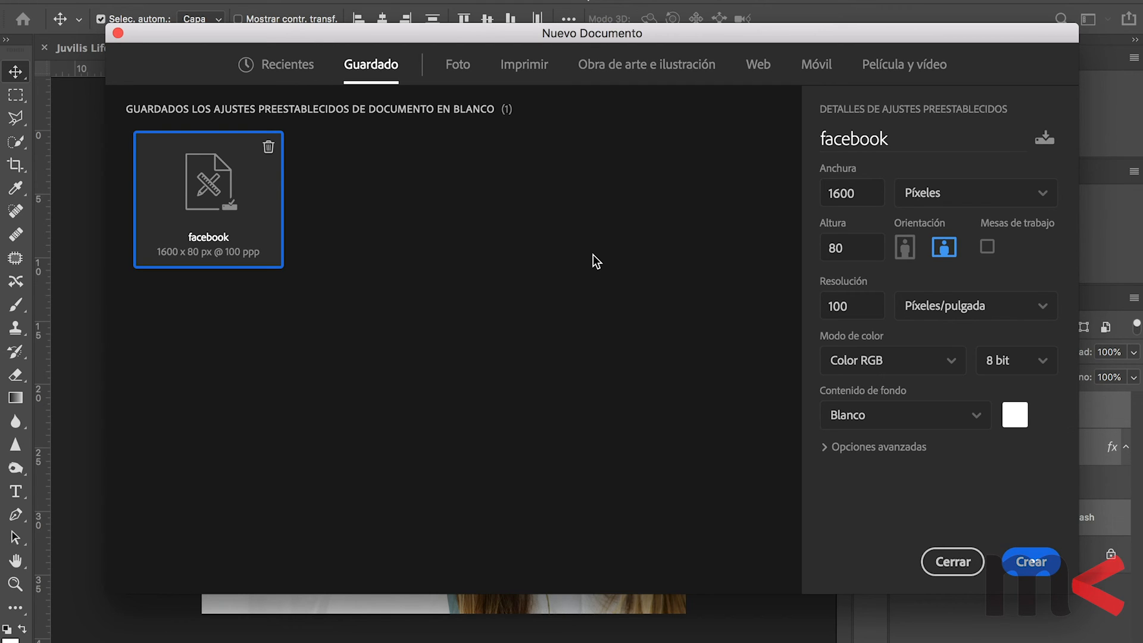
left_click(956, 563)
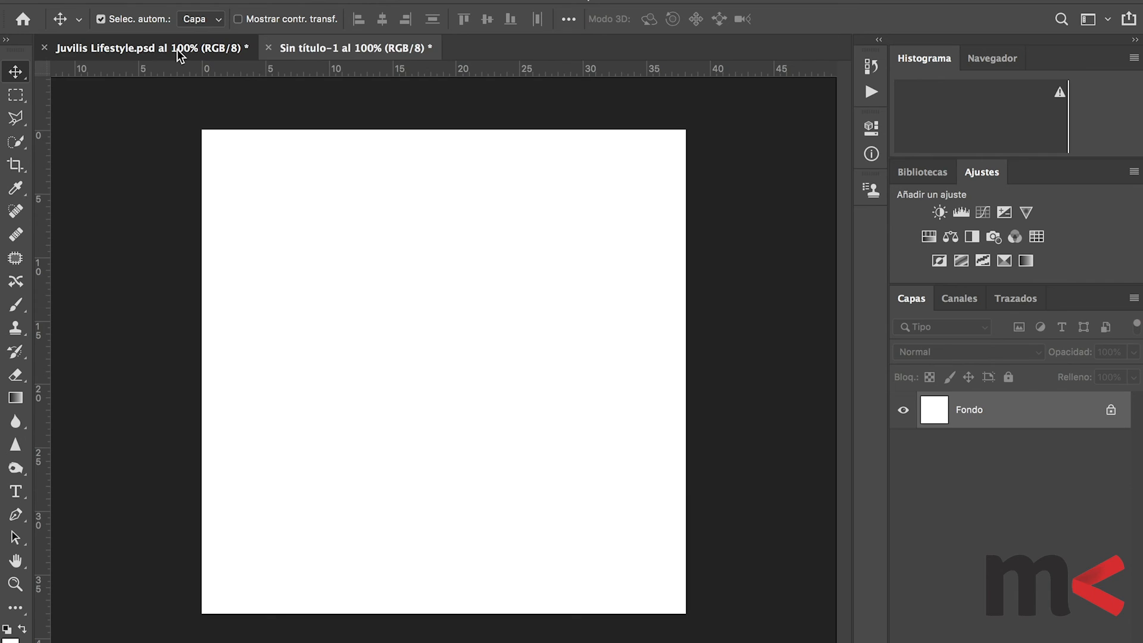
Duplicate the three selected layers from Juvilis Lifestyle.psd into Sin título-1, and undo the duplication.
left_click(177, 49)
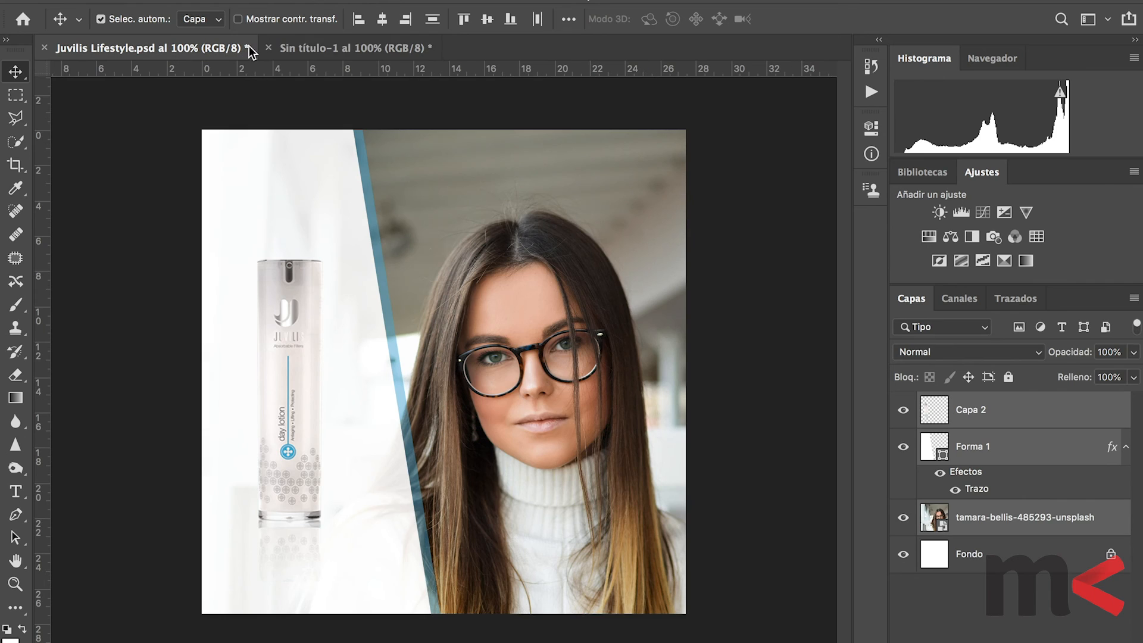
left_click(341, 49)
left_click_drag(355, 110, 398, 211)
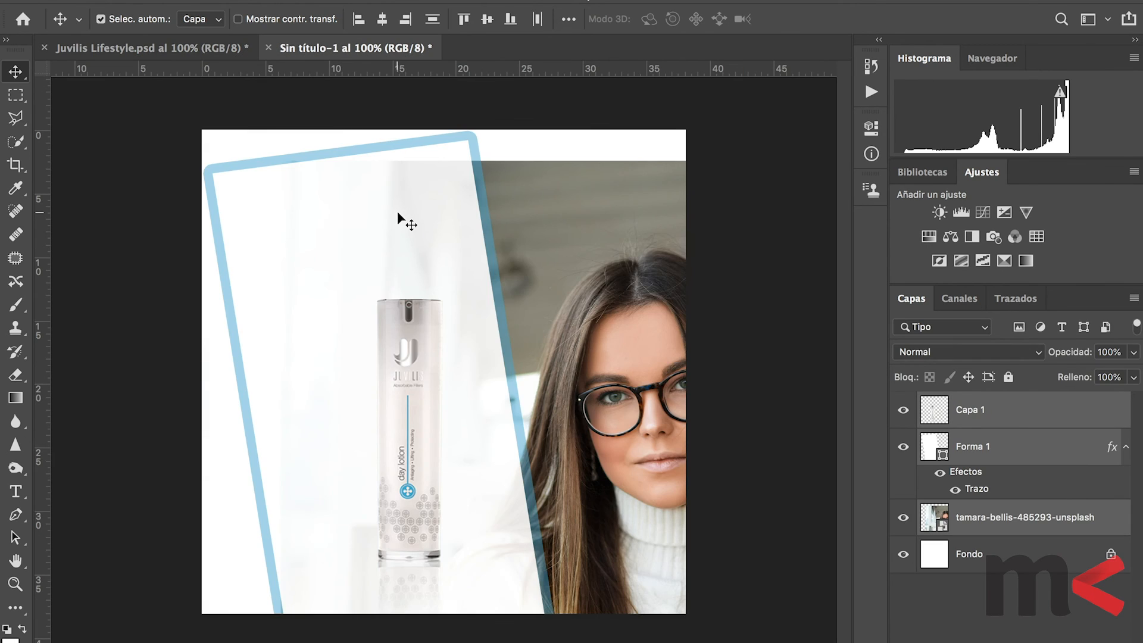
key("ctrl+z")
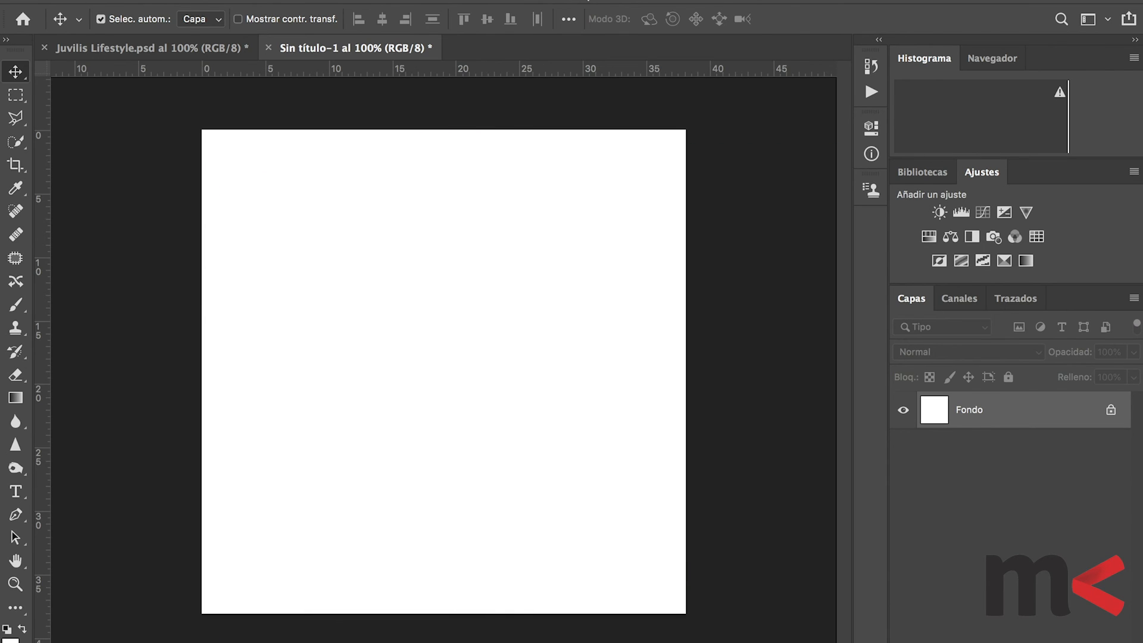
Start placing an embedded element in the blank Sin título-1 document.
left_click(232, 0)
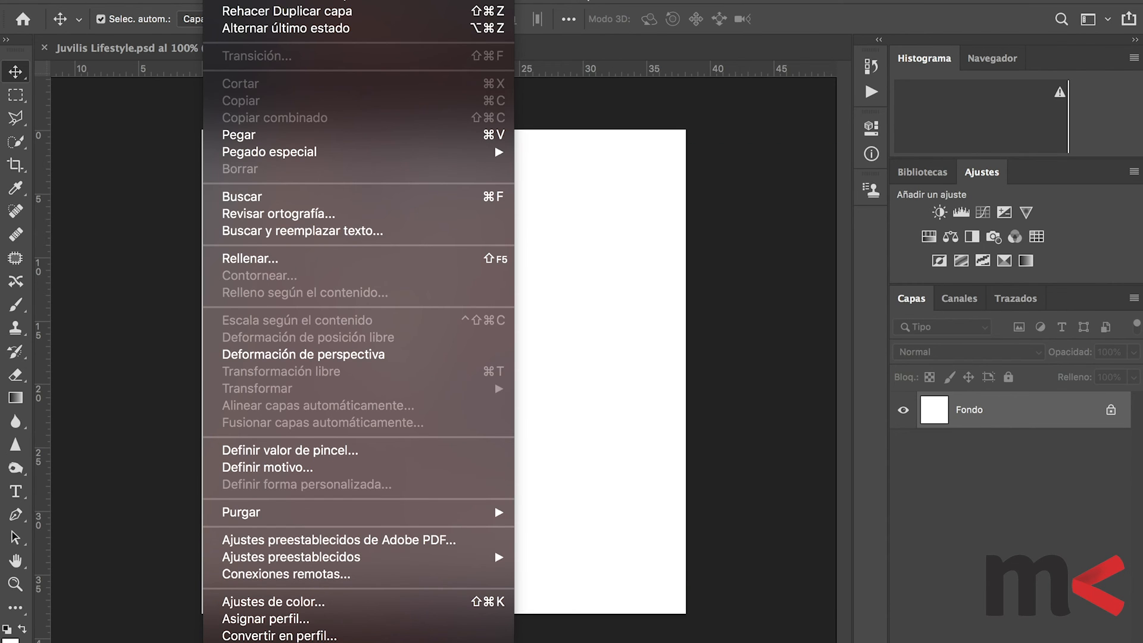
mouse_move(173, 0)
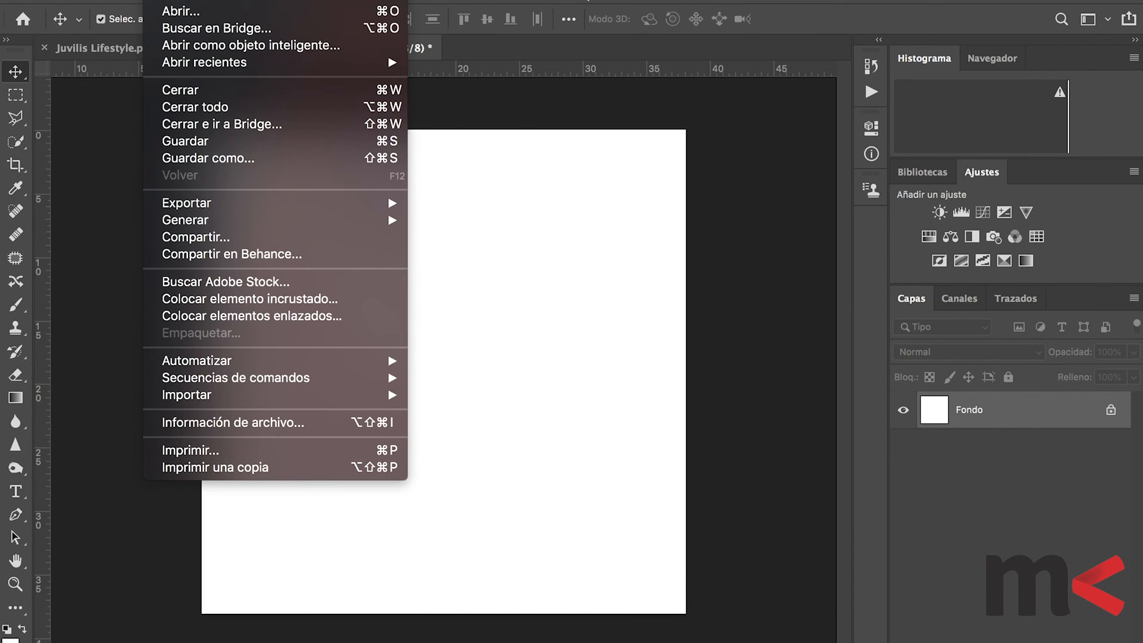
left_click(237, 299)
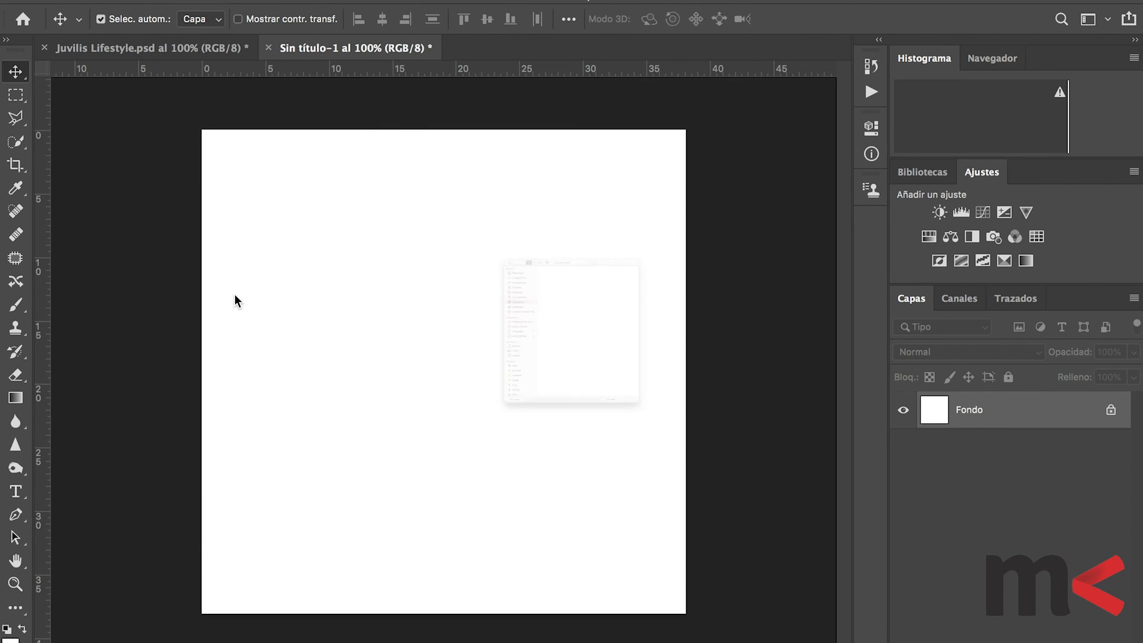